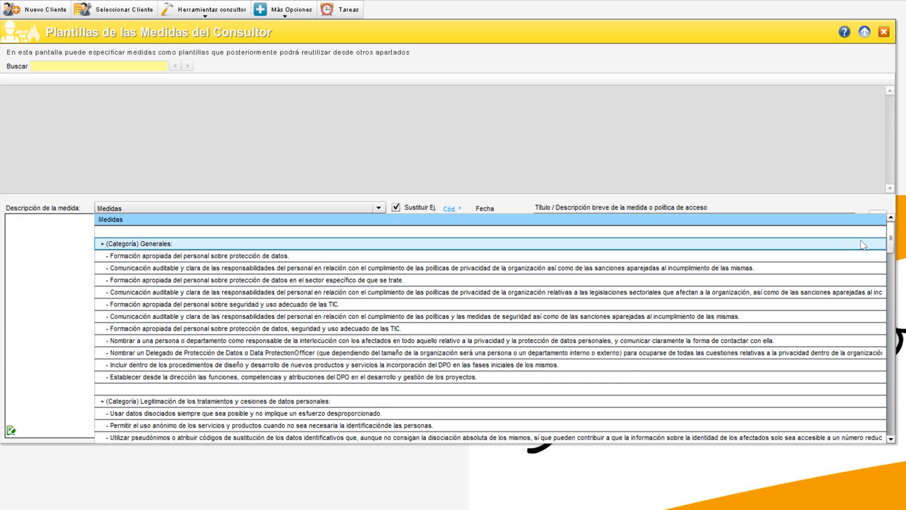
Close the measures list and paste the HTTPS certificate description into the new measure's Medida text
{"action": "left_click_drag", "start_coordinate": [891, 236], "coordinate": [895, 309]}
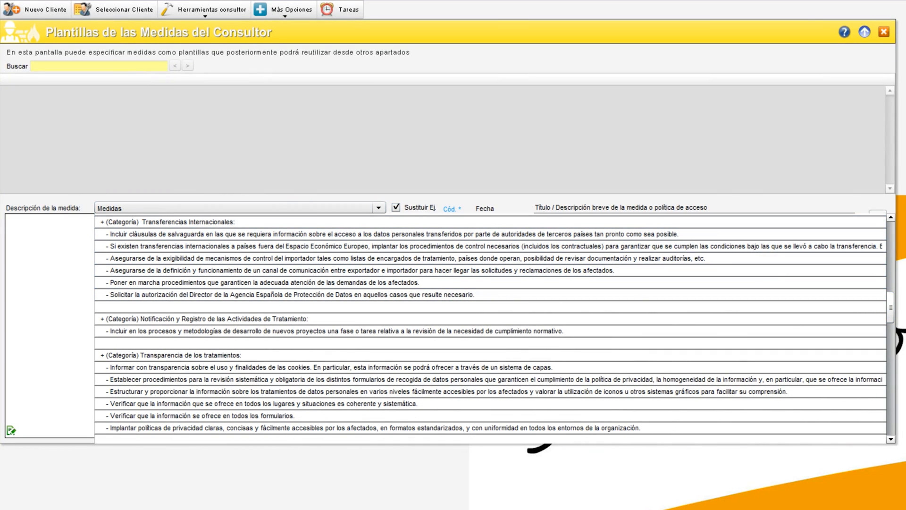
{"action": "left_click", "coordinate": [134, 208]}
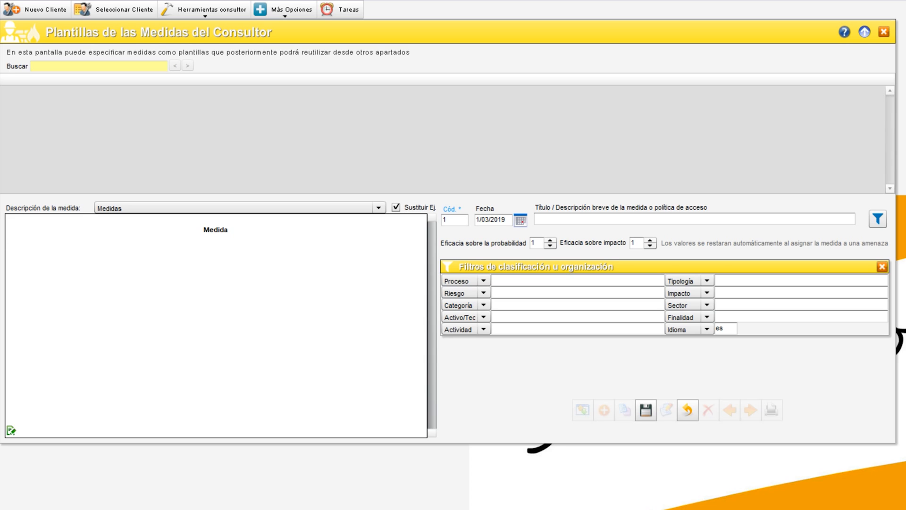
{"action": "type", "text": "Instalar en el servidor un certificado que permita activar el protocolo de seguridad HTTPS para poder recoger los datos del interesado a través del formulario web de manera más segura y evitar que dichos datos sin son interceptados y capturados por un hacker, puedan ser descifrados."}
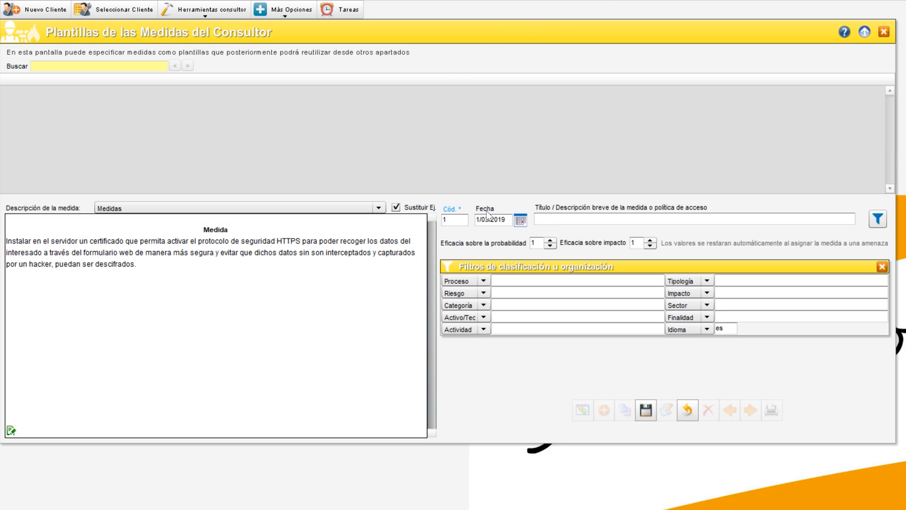
Paste the title 'Instalar certificado para activar protocolo HTTPS' and set the probability efficacy to 23
{"action": "left_click", "coordinate": [542, 219]}
{"action": "type", "text": "Instalar certificado para activar protocolo HTTPS"}
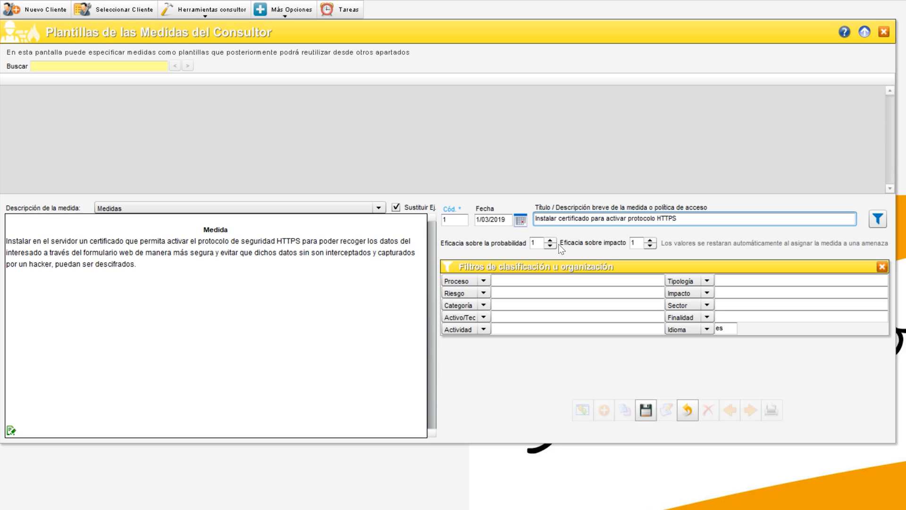
{"action": "left_click", "coordinate": [543, 244]}
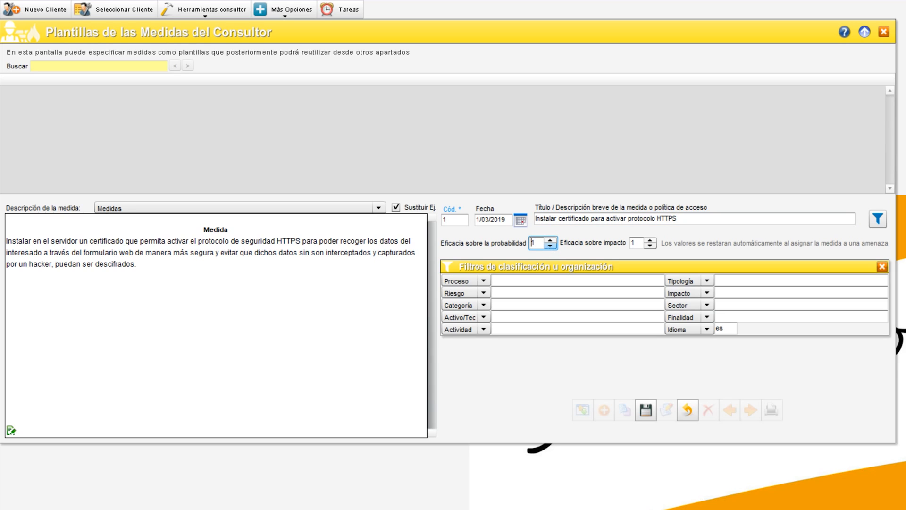
{"action": "double_click", "coordinate": [534, 243]}
{"action": "type", "text": "23"}
Set the Proceso filter to Recogida and paste 'Intercepción, captura, robo' as the Riesgo
{"action": "left_click", "coordinate": [483, 281]}
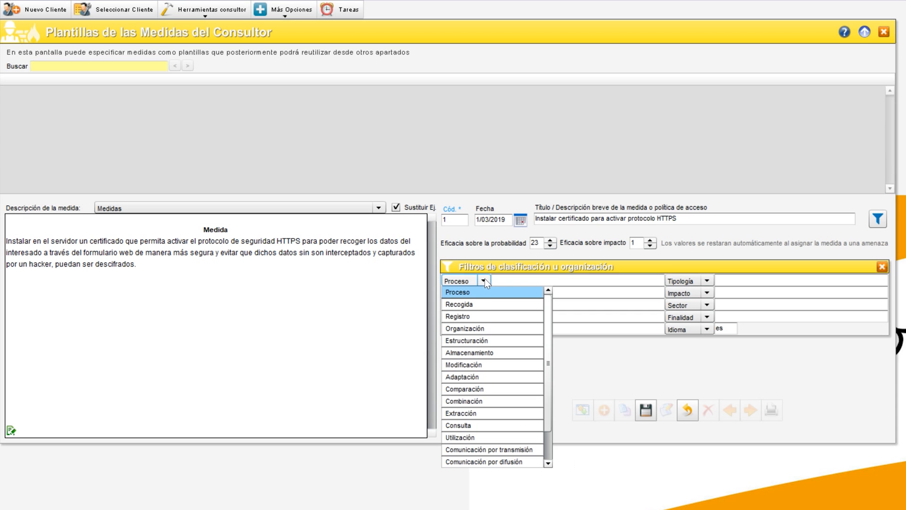
{"action": "left_click", "coordinate": [476, 304]}
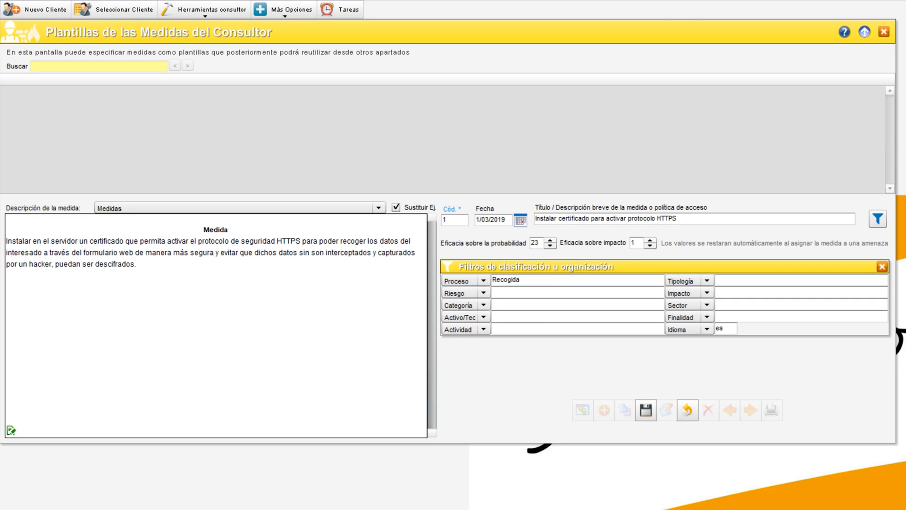
{"action": "left_click", "coordinate": [528, 293]}
{"action": "type", "text": "Intercepción, captura, robo"}
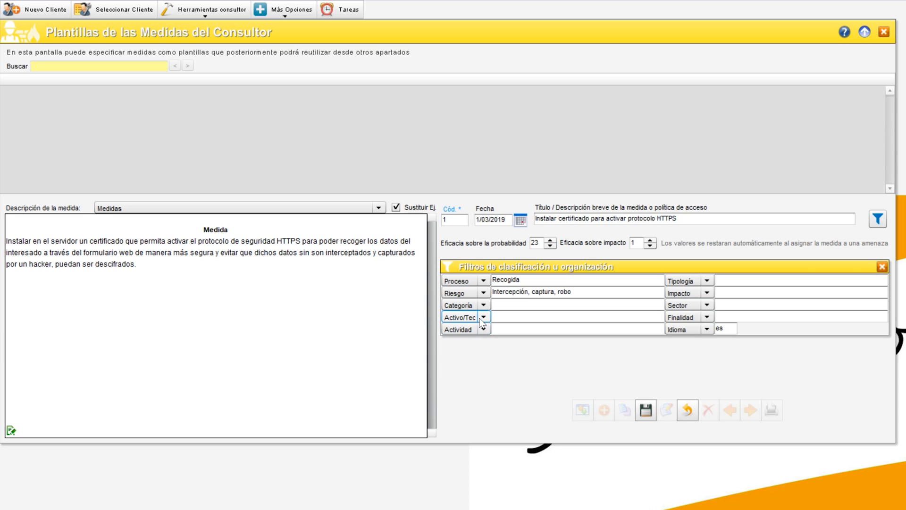
Set the Activos/Tecnologías filter to Ordenador Servidor
{"action": "left_click", "coordinate": [483, 305]}
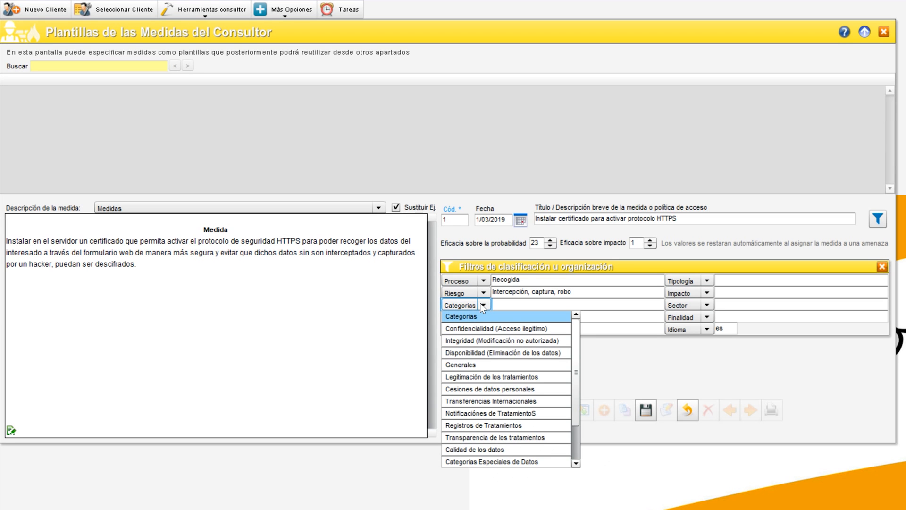
{"action": "left_click", "coordinate": [483, 316]}
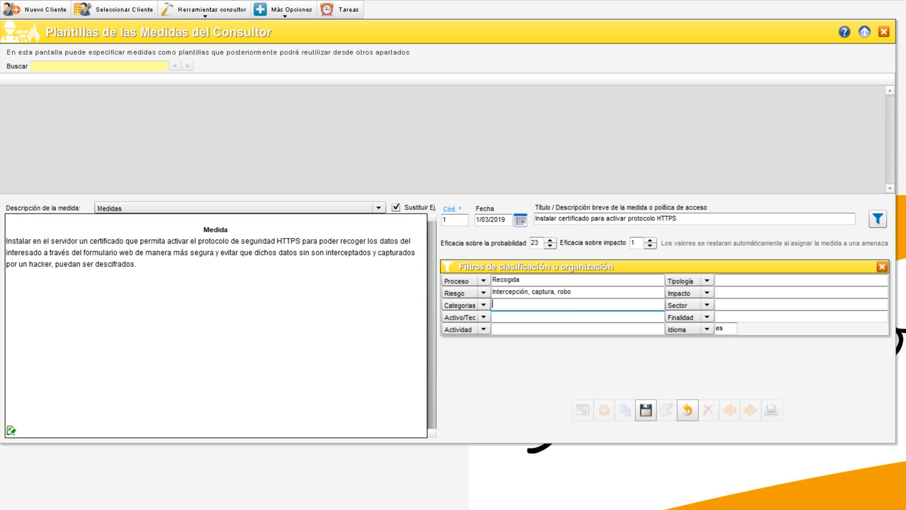
{"action": "left_click", "coordinate": [483, 317]}
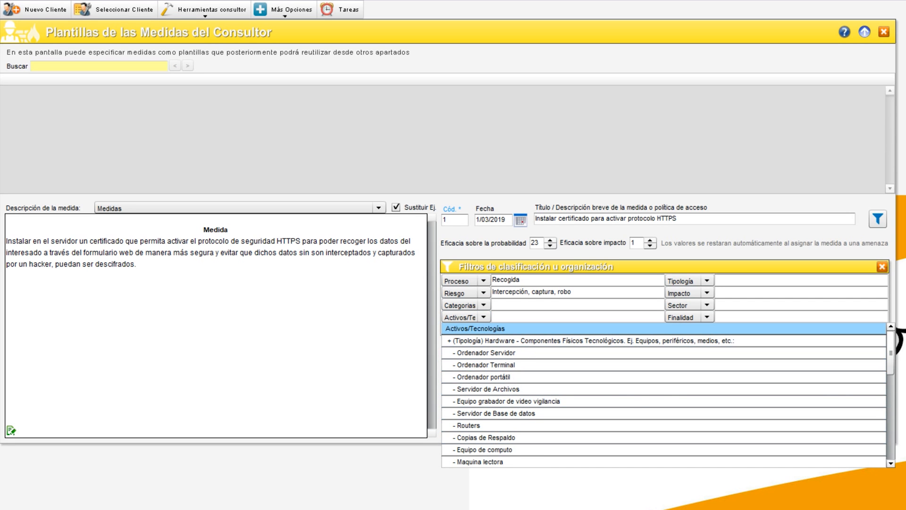
{"action": "left_click", "coordinate": [528, 316]}
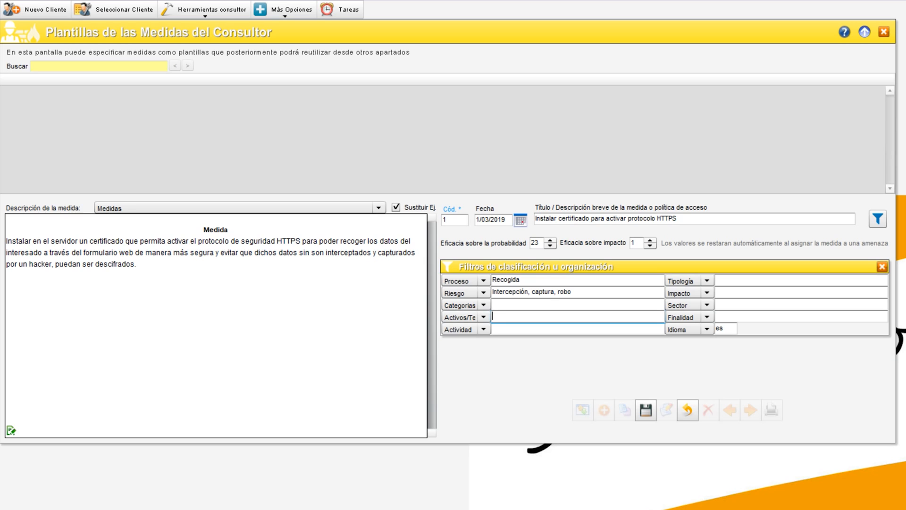
{"action": "left_click", "coordinate": [483, 317]}
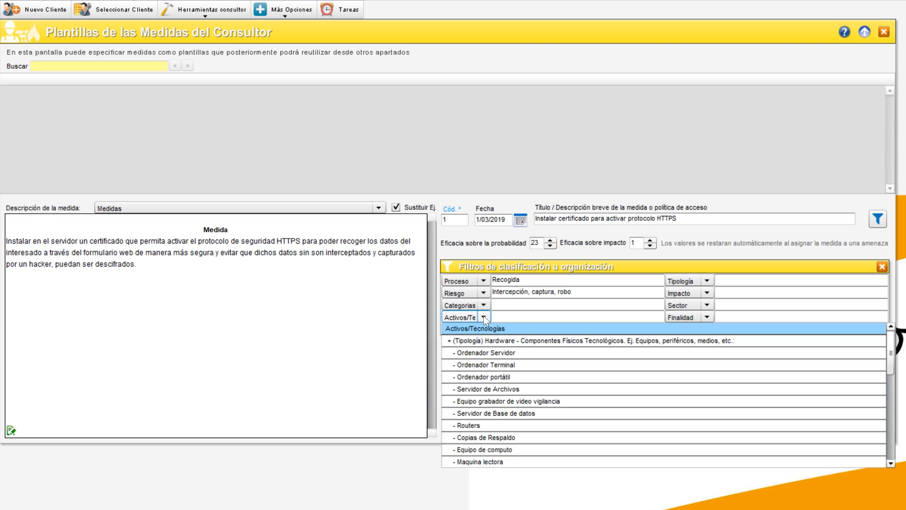
{"action": "left_click", "coordinate": [490, 353]}
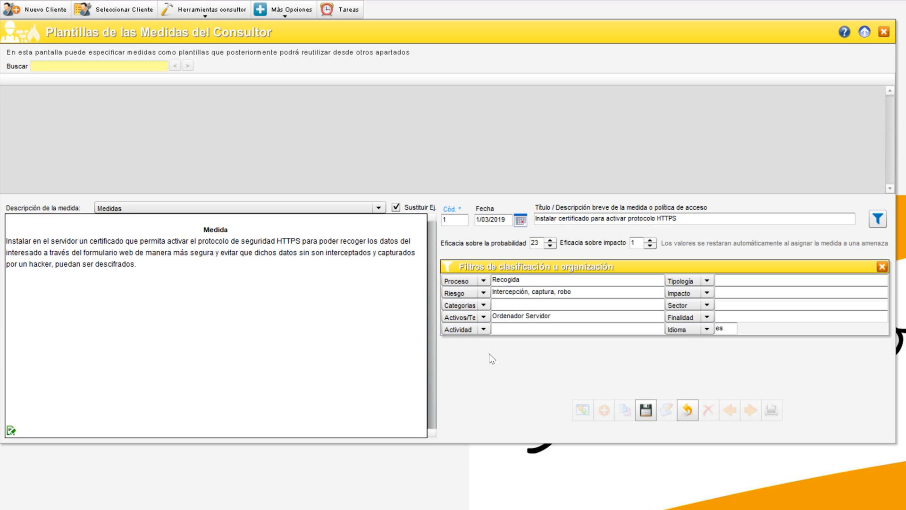
Set the Tipología filter to Hardware and save the measure
{"action": "left_click", "coordinate": [485, 317]}
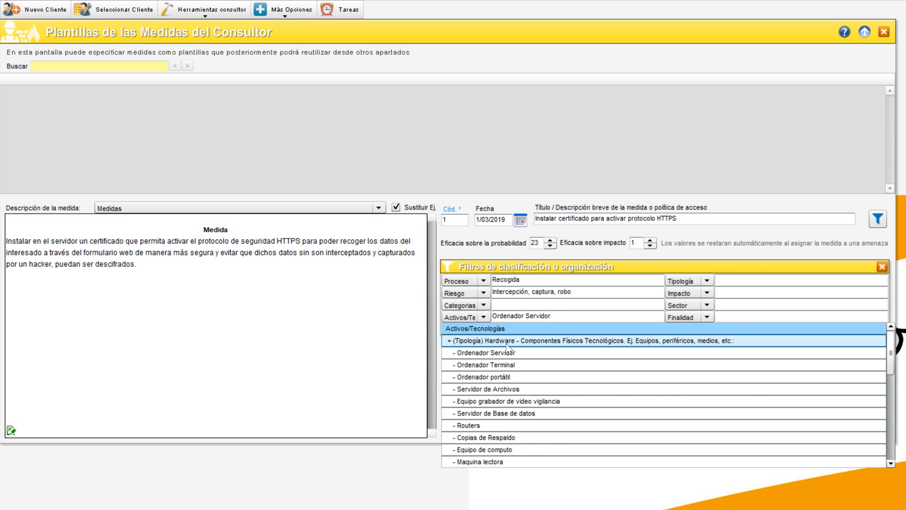
{"action": "left_click", "coordinate": [708, 281]}
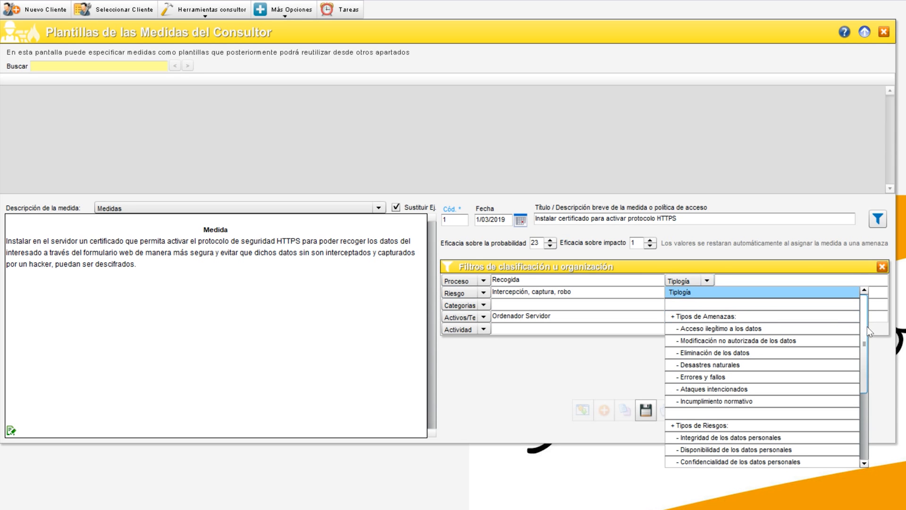
{"action": "scroll", "coordinate": [779, 393], "scroll_direction": "down", "scroll_amount": 3}
{"action": "left_click", "coordinate": [709, 418]}
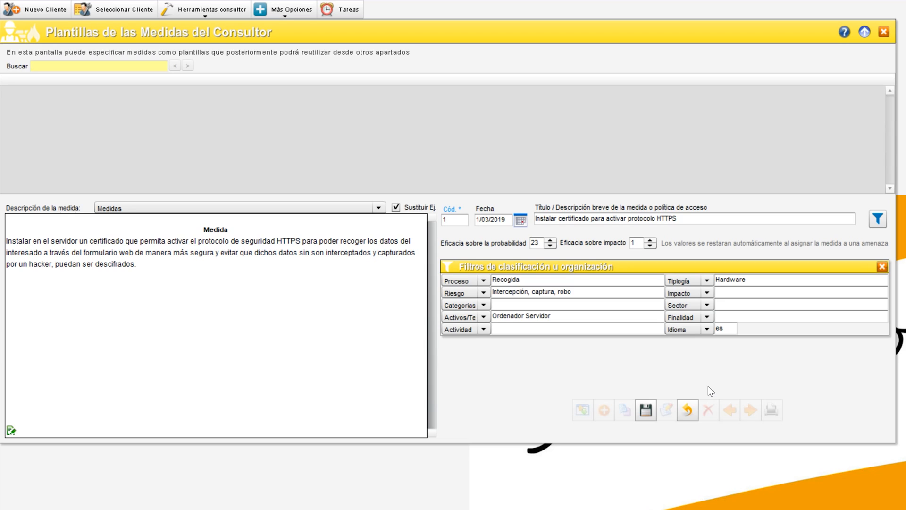
{"action": "left_click", "coordinate": [647, 410]}
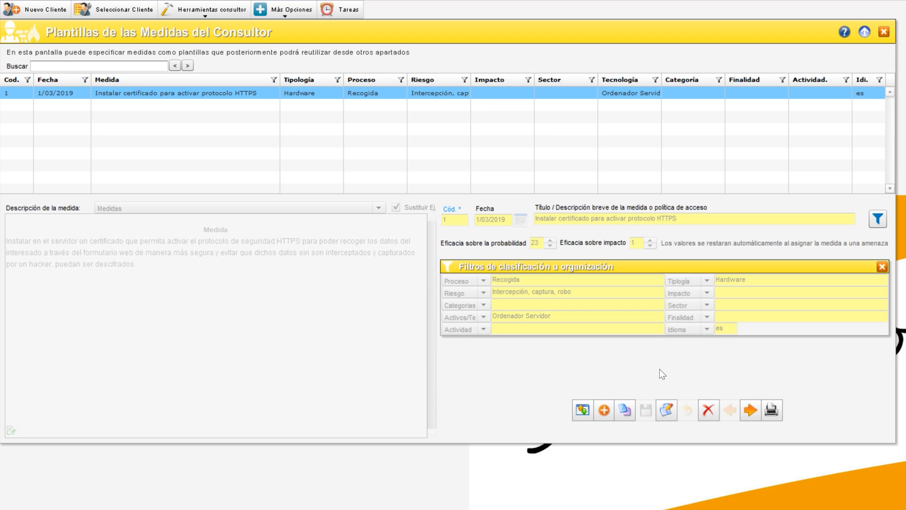
Add a new measure and paste the description about activating Windows access with user and password
{"action": "left_click", "coordinate": [604, 411]}
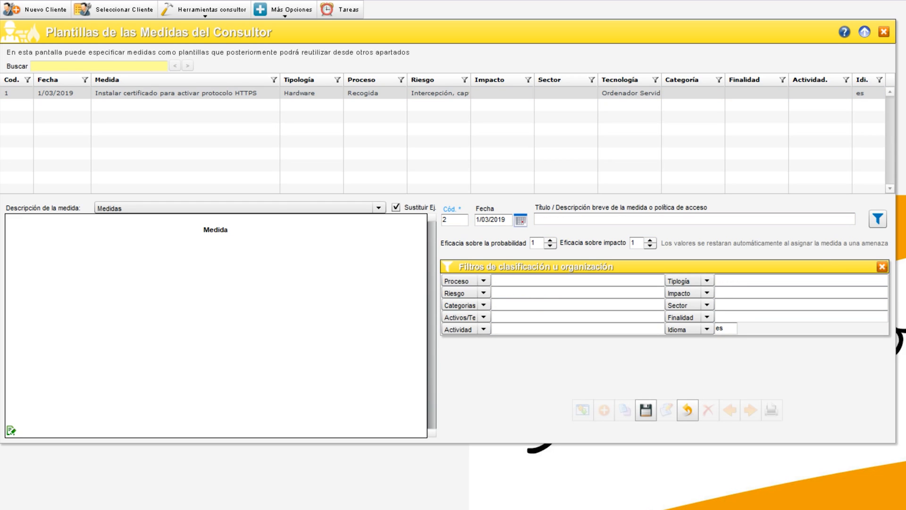
{"action": "type", "text": "Activar el acceso a Windows mediante el uso de usuario y contraseña, con el fin de evitar el acceso al sistema de algún usuario no autorizado."}
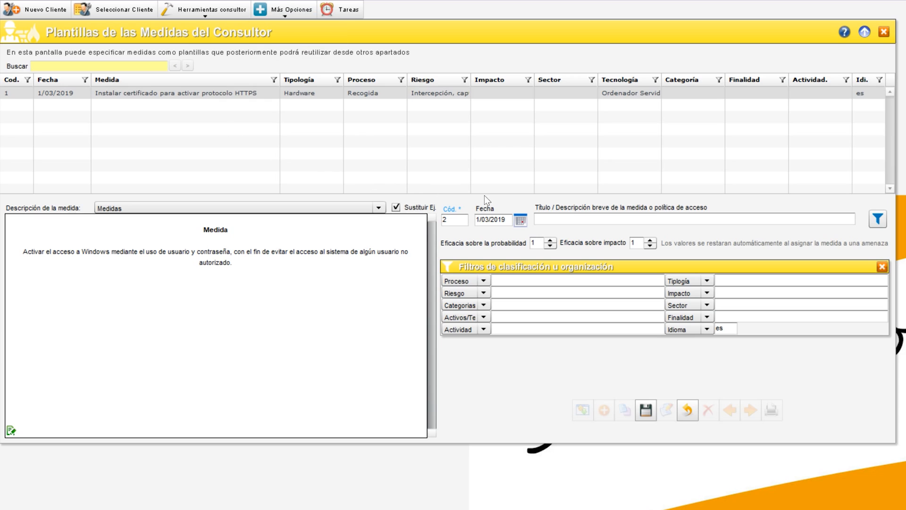
Paste the title 'Activar el acceso por contraseña a Windows.' and set the probability efficacy to 10
{"action": "left_click", "coordinate": [545, 218]}
{"action": "type", "text": "Activar el acceso por contraseña a Windows."}
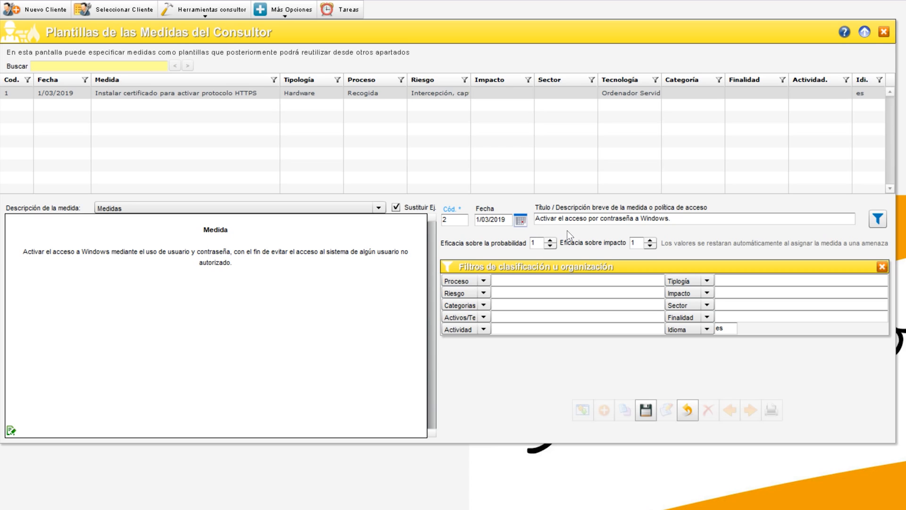
{"action": "left_click", "coordinate": [537, 243]}
{"action": "left_click", "coordinate": [571, 234]}
Paste 'Uso / Utilización' as the Proceso and set the Riesgo to Acceso no autorizado a los datos personales
{"action": "left_click", "coordinate": [505, 283]}
{"action": "type", "text": "Uso / Utilización"}
{"action": "left_click", "coordinate": [484, 294]}
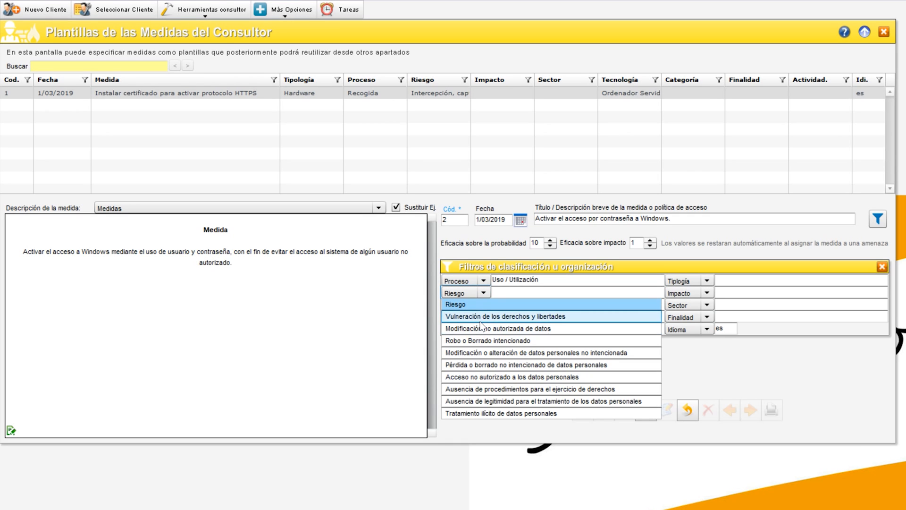
{"action": "left_click", "coordinate": [536, 378]}
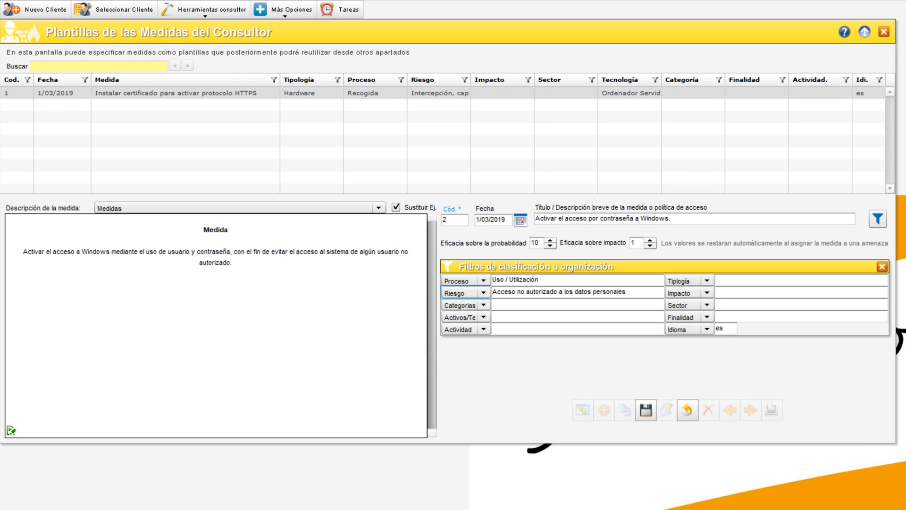
Set the Activos/Tecnologías filter to Ordenador Terminal and save the measure
{"action": "left_click", "coordinate": [484, 317]}
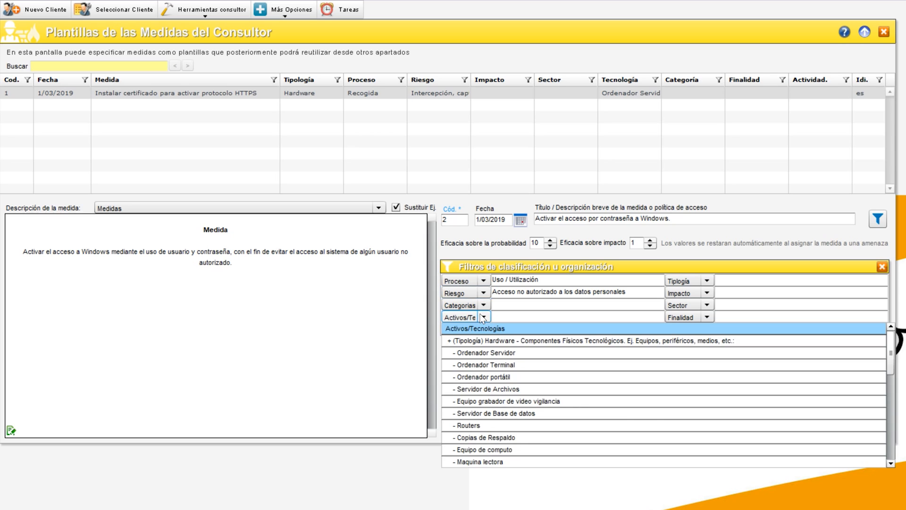
{"action": "left_click", "coordinate": [492, 365]}
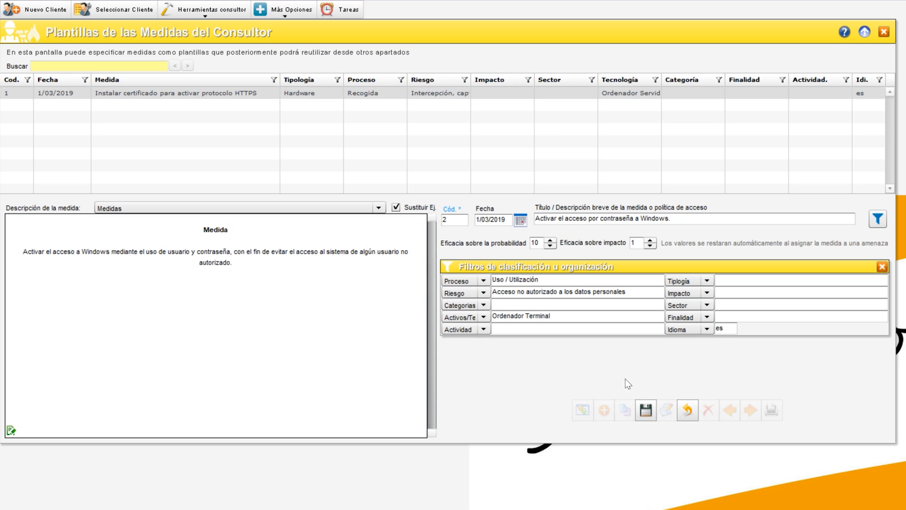
{"action": "left_click", "coordinate": [645, 409]}
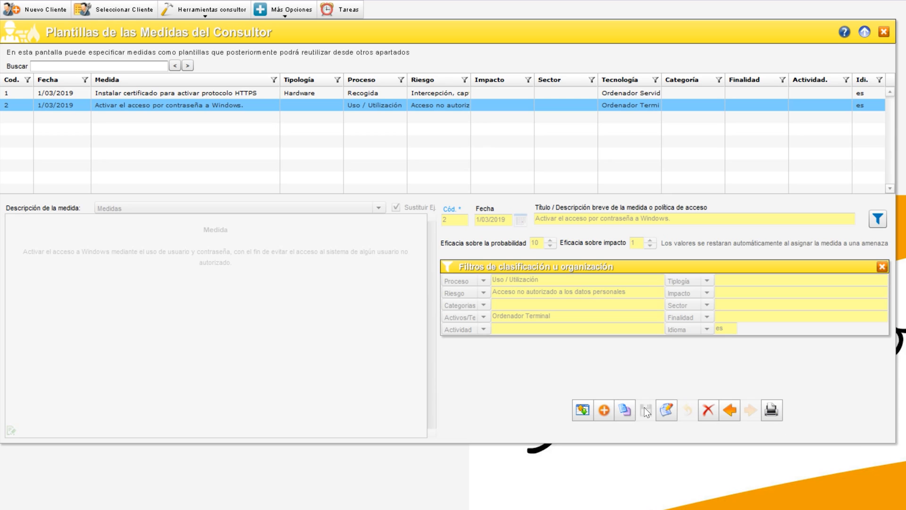
Add a new measure and paste the description about automatic password lock of the computer after inactivity
{"action": "left_click", "coordinate": [607, 410]}
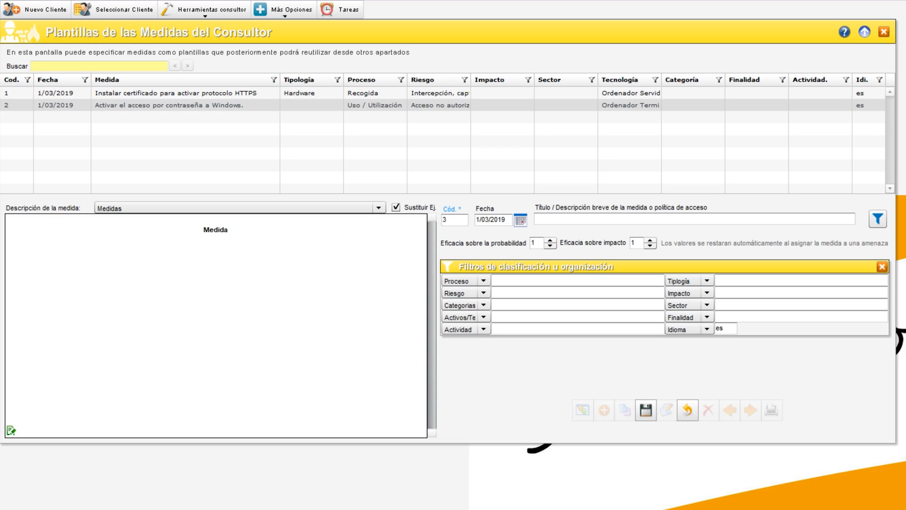
{"action": "type", "text": "Activar el sistema de bloqueo automático por contraseña del ordenador, para que se bloquee después de un periodo de tiempo estipulado de inactividad y así evitar el acceso indeseado al PC durante la ausencia del trabajador."}
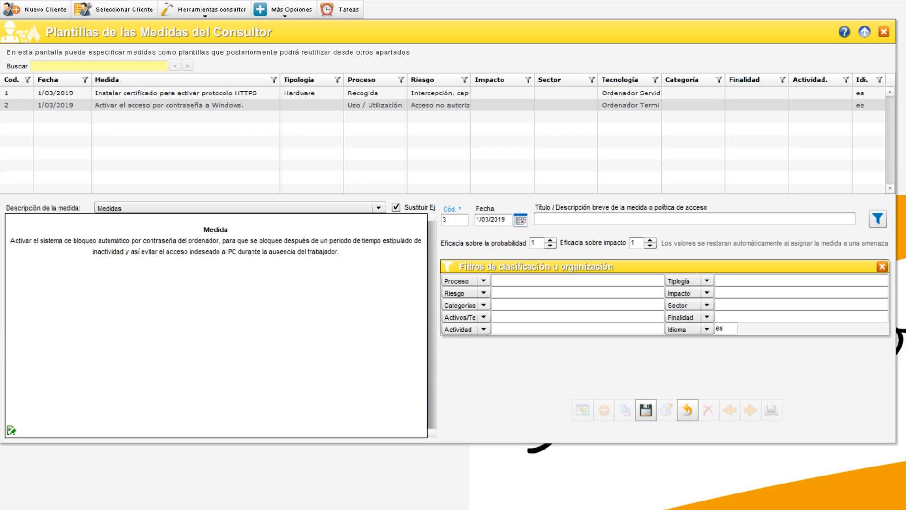
Paste the title 'Bloquear el PC por inactividad' and raise the probability efficacy to 5
{"action": "left_click", "coordinate": [570, 219]}
{"action": "type", "text": "Bloquear el PC por inactividad"}
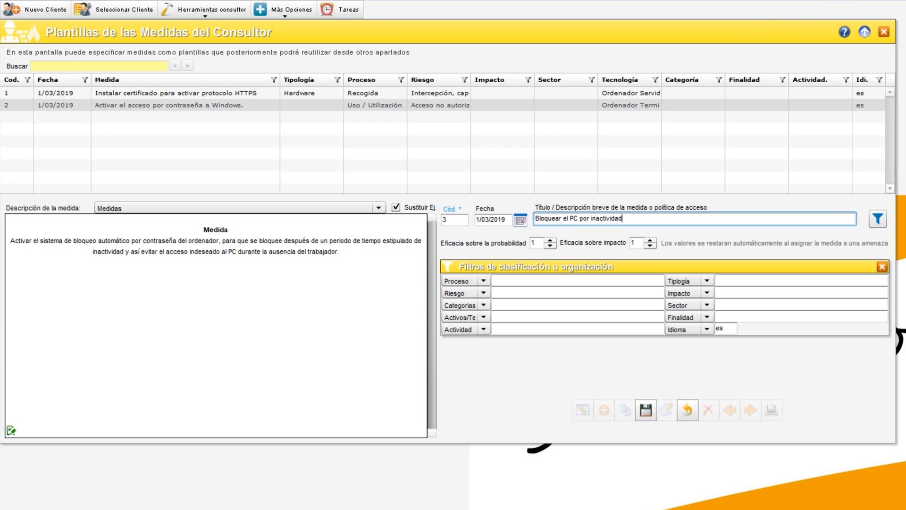
{"action": "left_click", "coordinate": [550, 240]}
{"action": "left_click", "coordinate": [550, 240]}
{"action": "left_click", "coordinate": [550, 240]}
{"action": "left_click", "coordinate": [549, 240]}
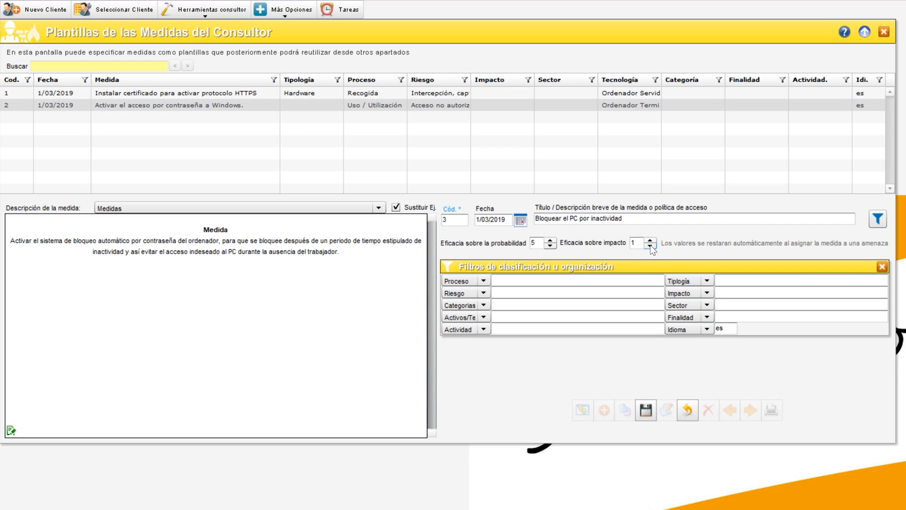
Set the Proceso to Utilización and the Riesgo to Acceso no autorizado a los datos personales
{"action": "left_click", "coordinate": [473, 281]}
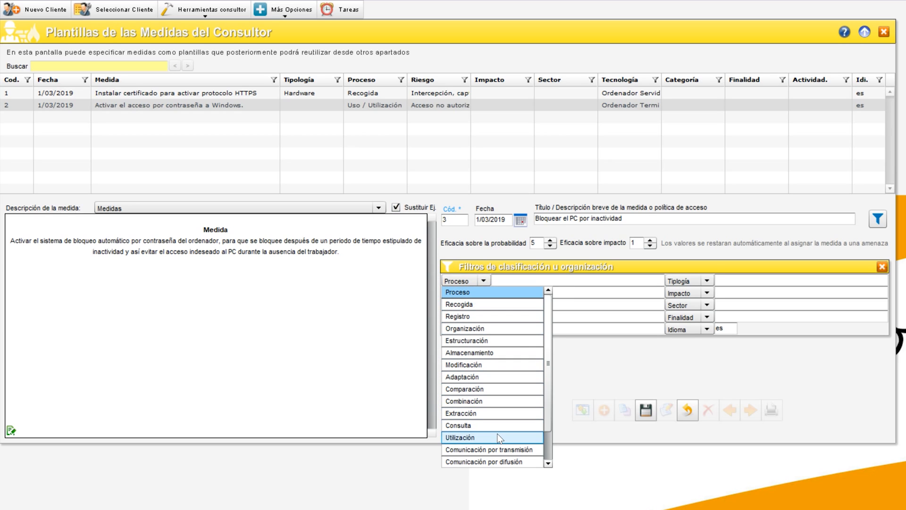
{"action": "left_click", "coordinate": [460, 437]}
{"action": "left_click", "coordinate": [484, 293]}
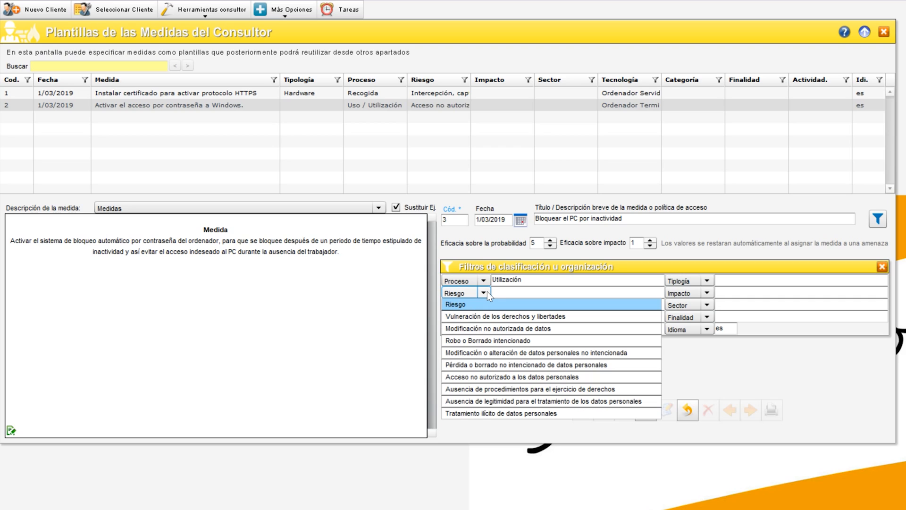
{"action": "left_click", "coordinate": [482, 377]}
Set the Activos/Tecnologías filter to Ordenador Terminal and save the measure
{"action": "left_click", "coordinate": [484, 317]}
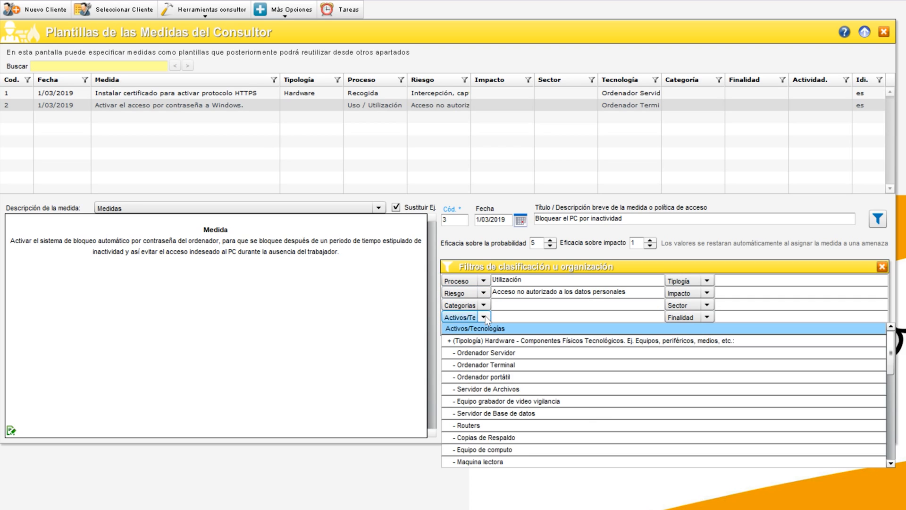
{"action": "left_click", "coordinate": [488, 364]}
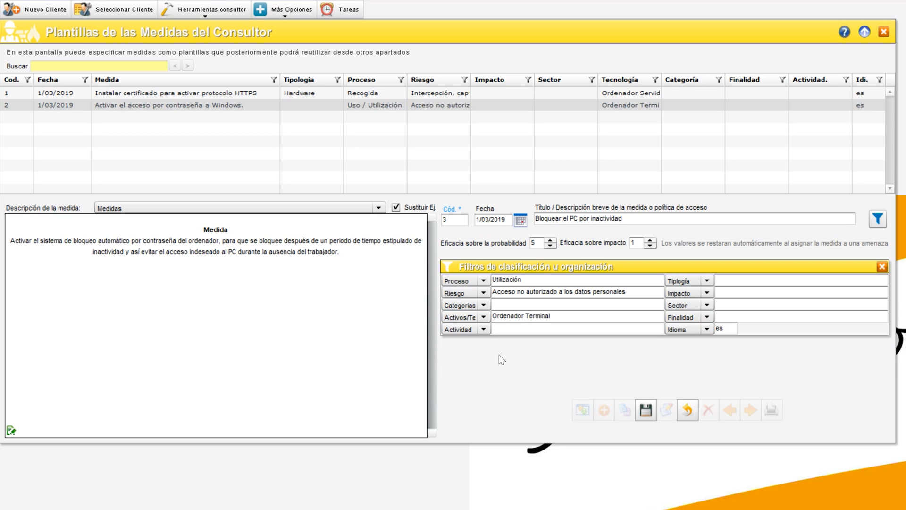
{"action": "left_click", "coordinate": [646, 410]}
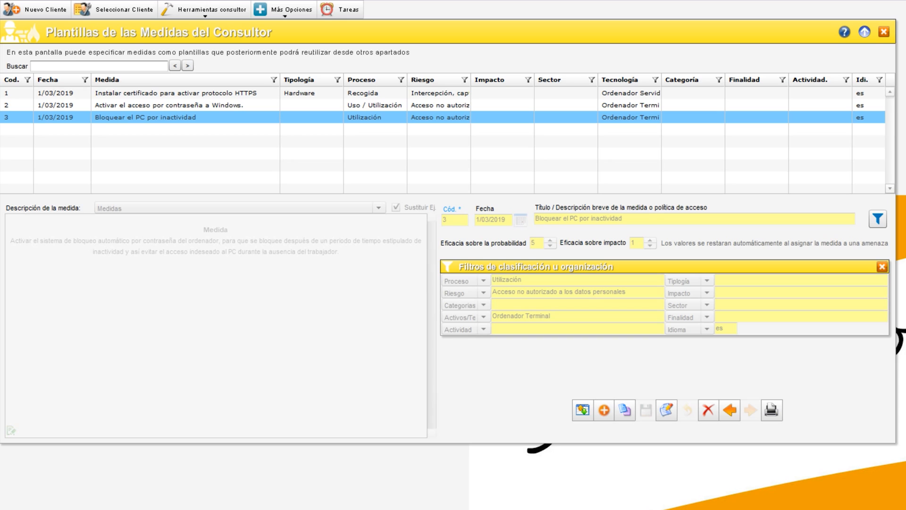
Open the consultant's threat templates, add a new threat and paste its description about data capture without a certificate enabling HTTPS
{"action": "left_click", "coordinate": [189, 12]}
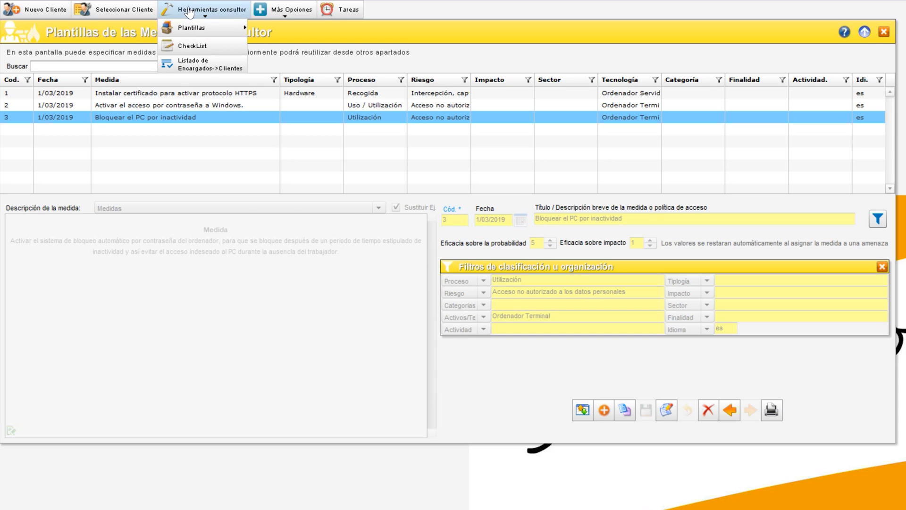
{"action": "mouse_move", "coordinate": [200, 28]}
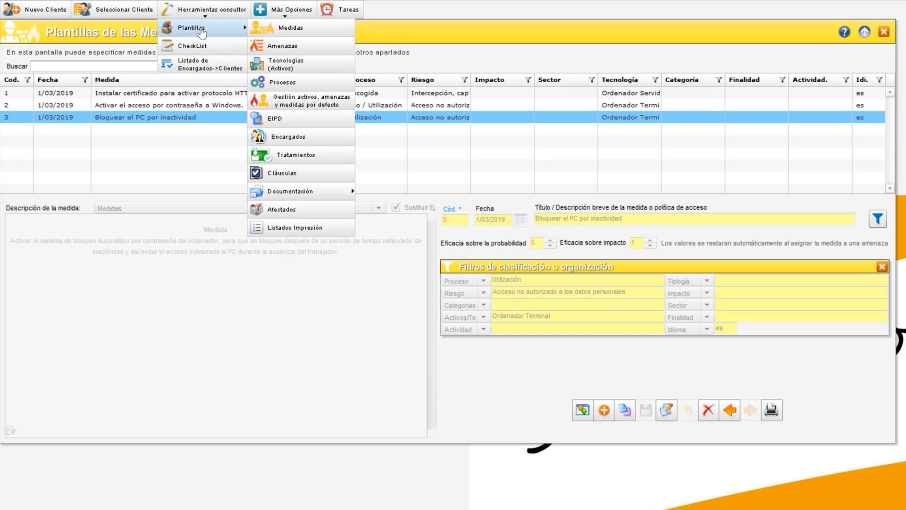
{"action": "left_click", "coordinate": [284, 46]}
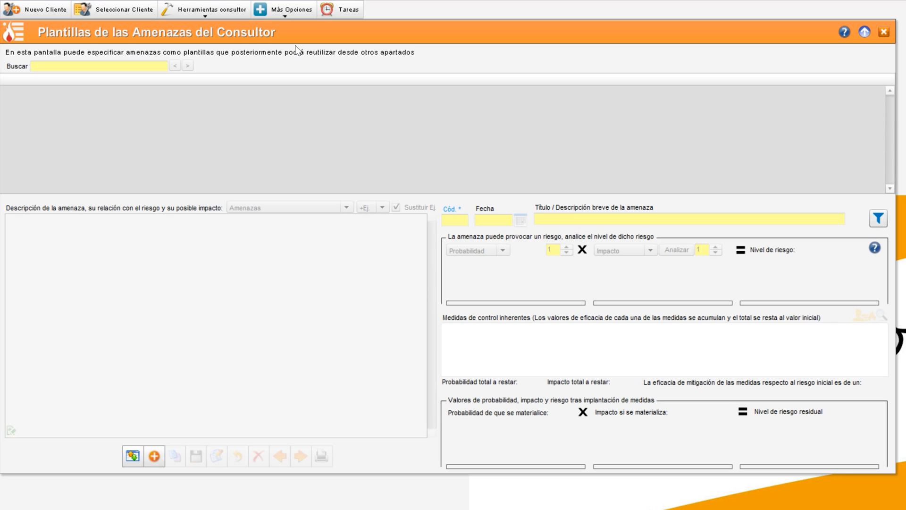
{"action": "left_click", "coordinate": [155, 455]}
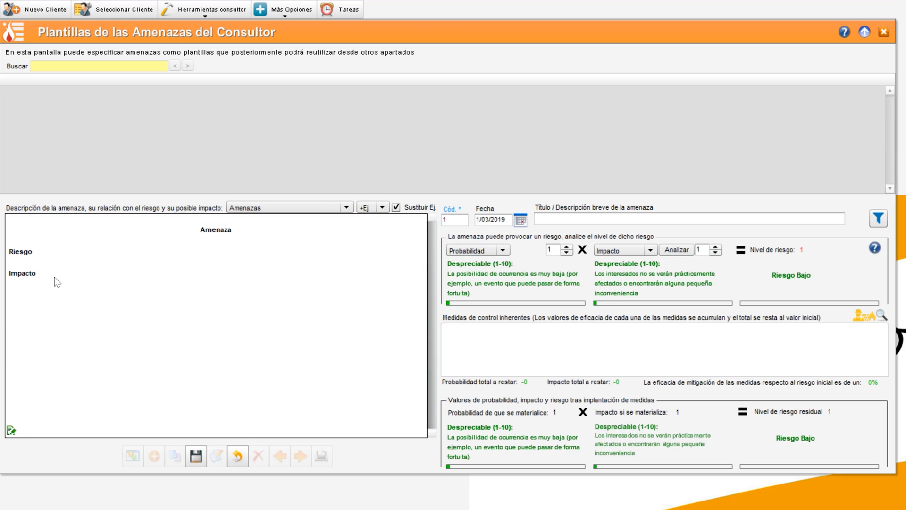
{"action": "key", "text": "shift+Down"}
{"action": "key", "text": "shift+Down"}
{"action": "key", "text": "shift+Down"}
{"action": "key", "text": "shift+Down"}
{"action": "key", "text": "shift+Down"}
{"action": "type", "text": "Amenaza Durante el proceso de recogida de datos mediante un formulario web, existe la posibilidad de capturar los datos ya que estos viajan sin cifrar por la falta de un certificado en el servidor que active el protocolo seguro HTTPS. Riesgo Esta amenaza podría derivar en un riesgo de acceso por parte de un hacker a los datos y en consecuencia, se produciría una vulneración de los derechos y libertades de los interesados. Impacto En el caso de que se materialice el riesgo podría provocar un impacto de daño moral, físico o material sobre el interesado, ya que los datos expuestos son muy sensibles."}
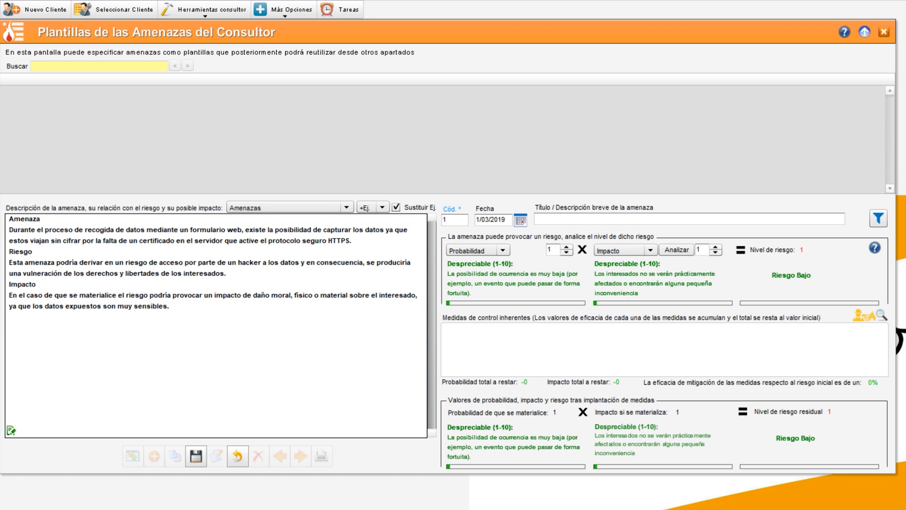
{"action": "key", "text": "Return"}
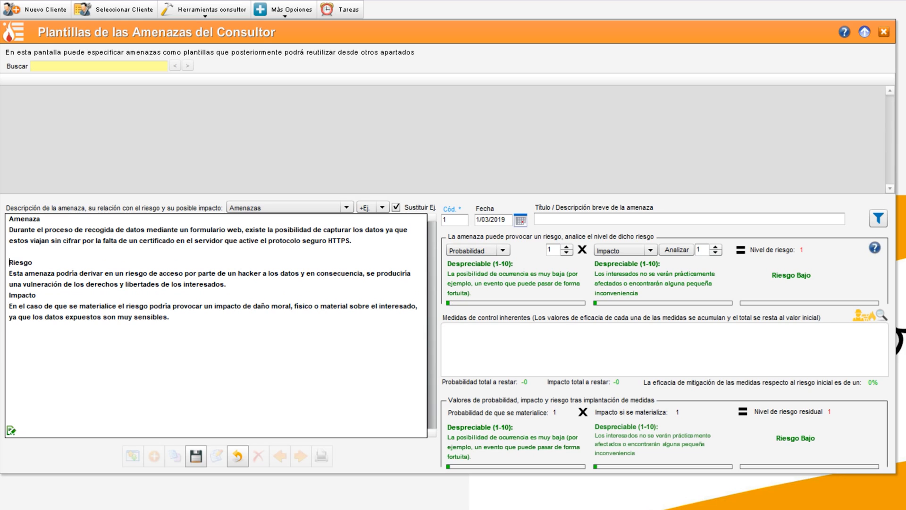
{"action": "key", "text": "Return"}
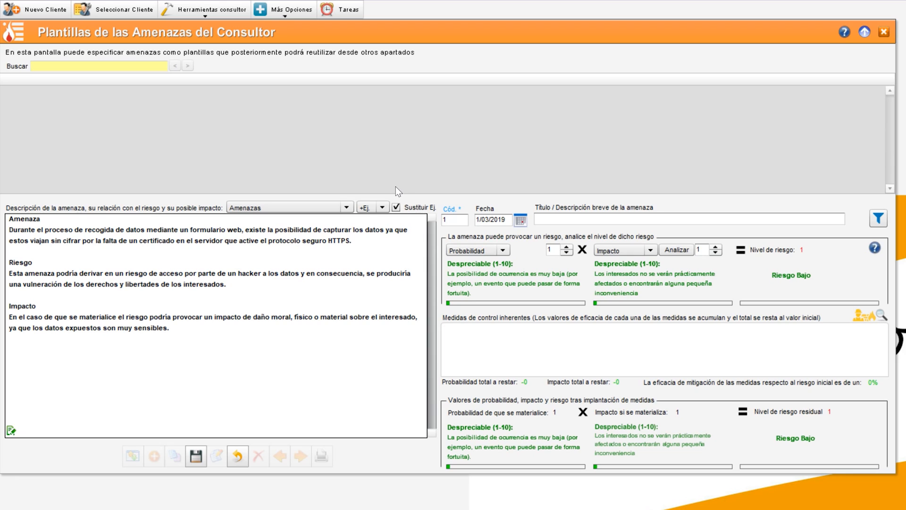
Paste the title 'Captura de datos por falta de protocolo seguro HTTPS' and set the threat's probability to 25
{"action": "left_click", "coordinate": [566, 218]}
{"action": "type", "text": "Captura de datos por falta de protocolo seguro HTTPS"}
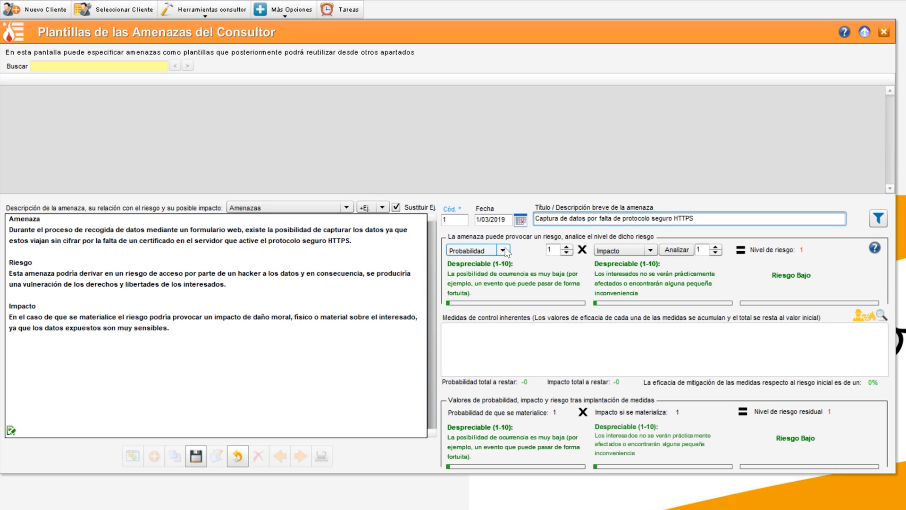
{"action": "left_click", "coordinate": [504, 251]}
{"action": "left_click", "coordinate": [507, 298]}
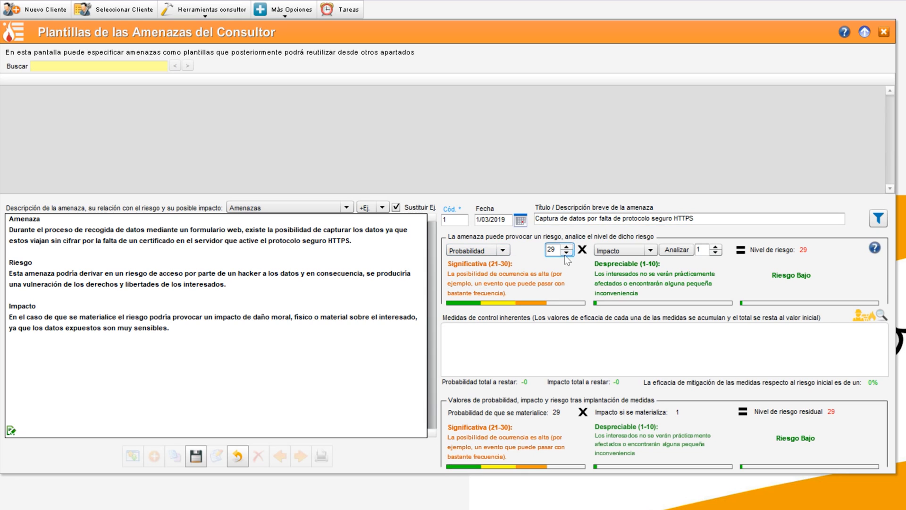
{"action": "left_click", "coordinate": [565, 253]}
{"action": "left_click_drag", "start_coordinate": [448, 262], "coordinate": [507, 293]}
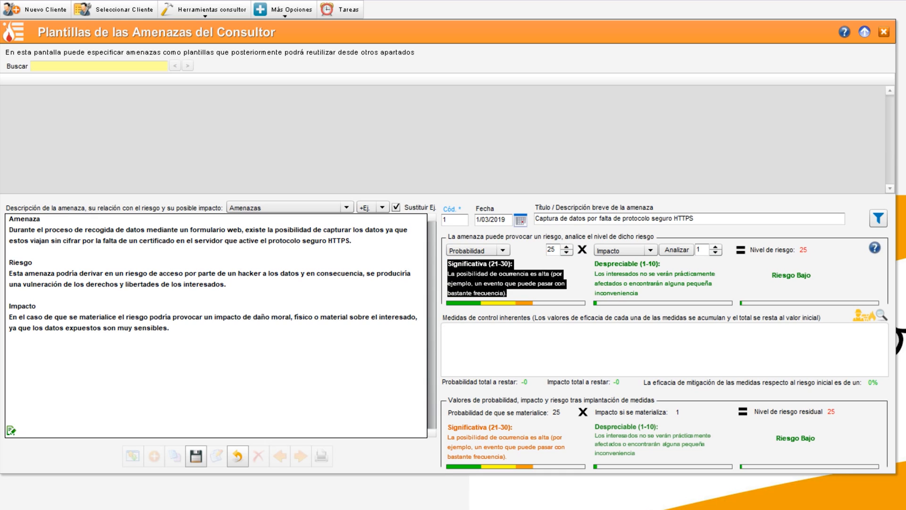
{"action": "left_click", "coordinate": [507, 293]}
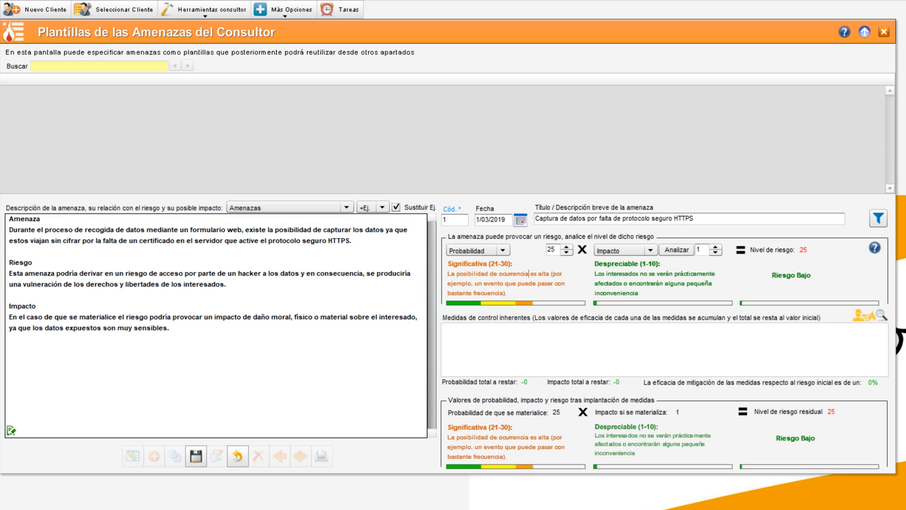
Set the impact to 30 by analysing damages and choosing the significant damage to data subjects' rights and freedoms
{"action": "left_click", "coordinate": [651, 251]}
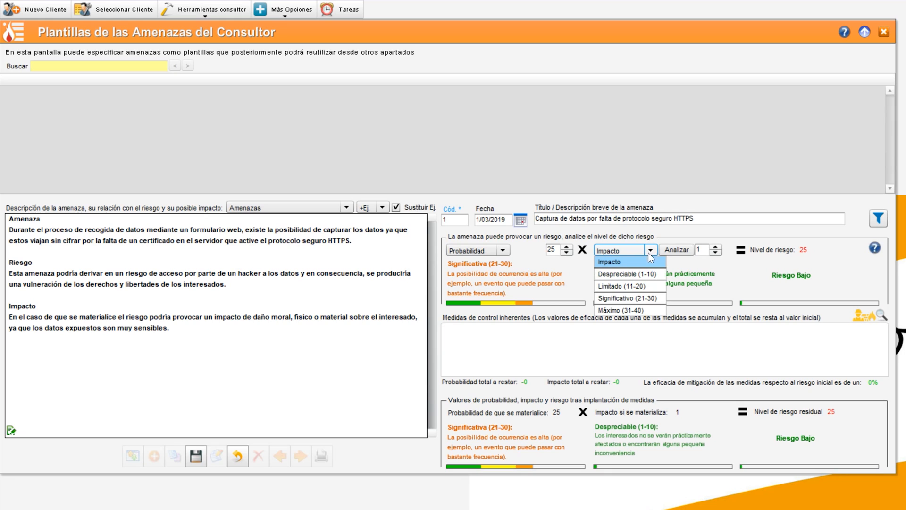
{"action": "left_click", "coordinate": [635, 299]}
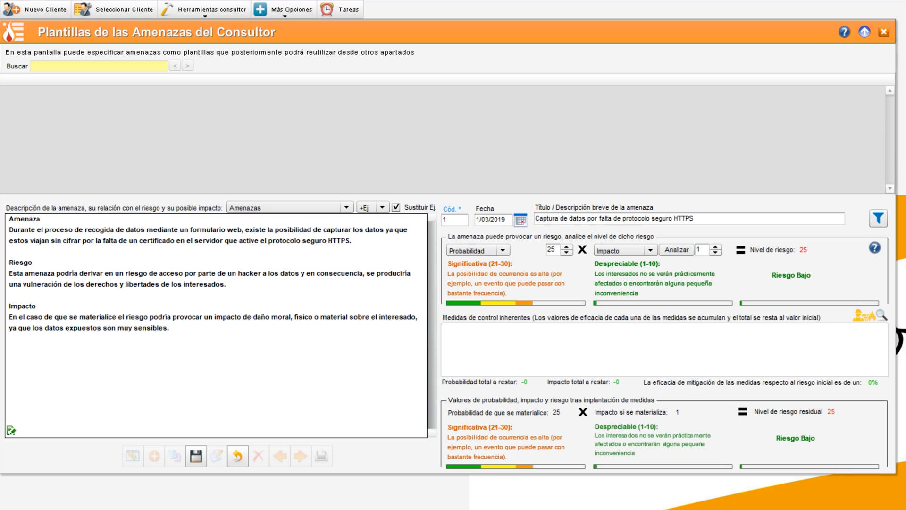
{"action": "left_click", "coordinate": [677, 250]}
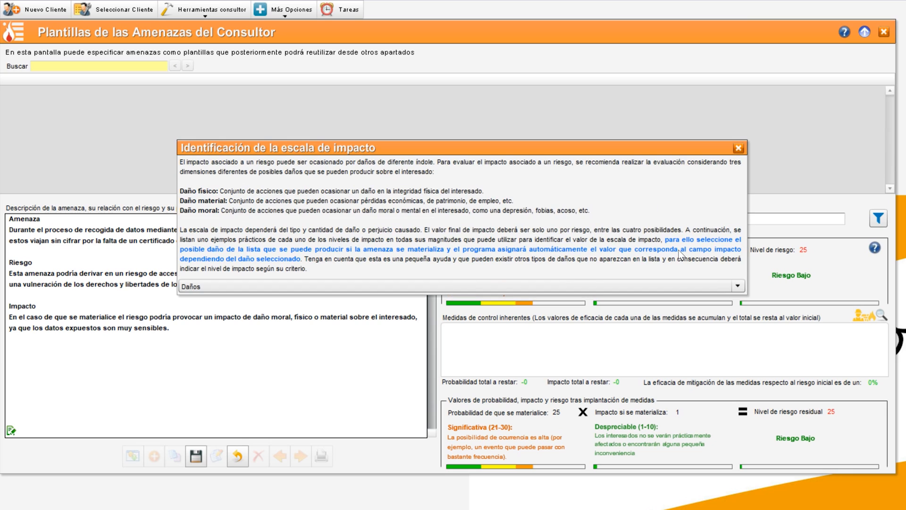
{"action": "left_click", "coordinate": [622, 287]}
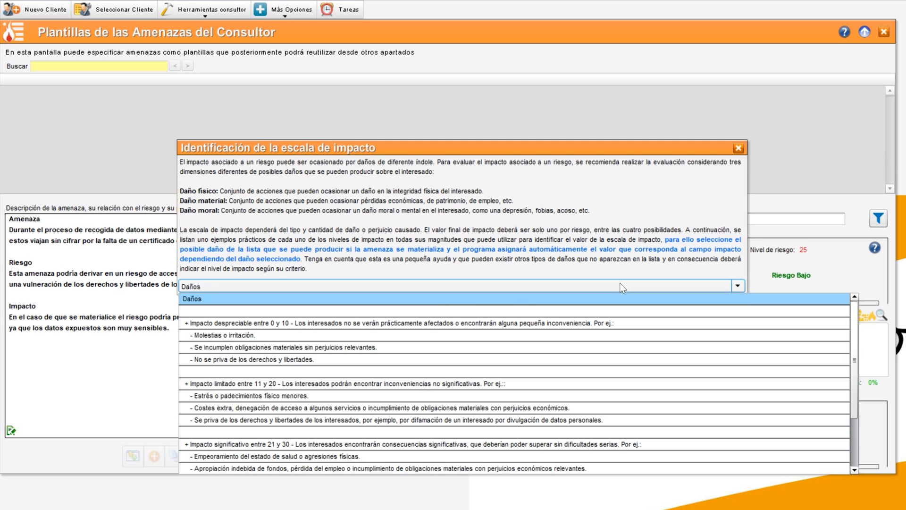
{"action": "left_click_drag", "start_coordinate": [854, 350], "coordinate": [853, 409]}
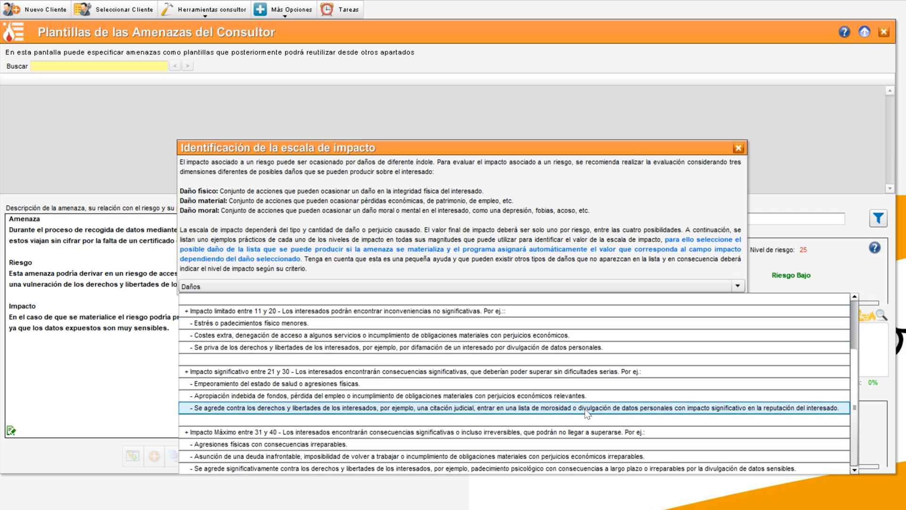
{"action": "left_click", "coordinate": [725, 408]}
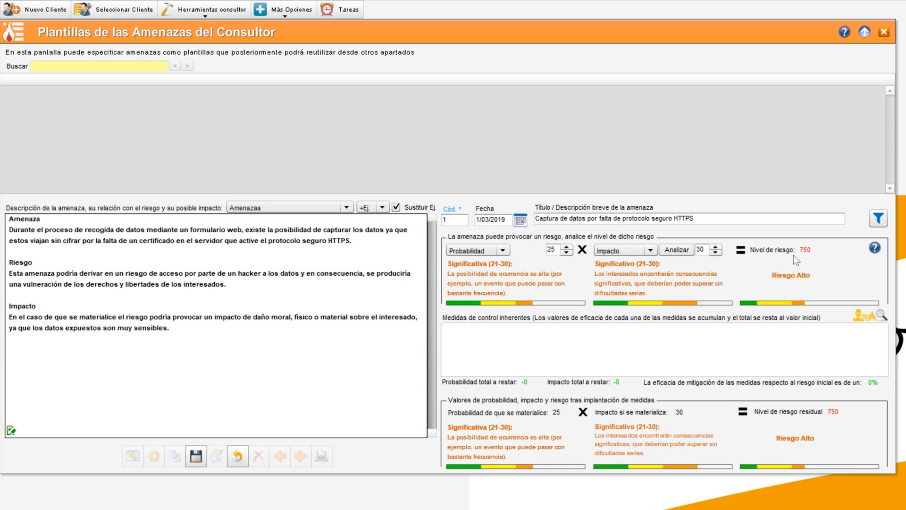
Open the help explaining what a risk is and how it is calculated, then close it
{"action": "left_click", "coordinate": [879, 248]}
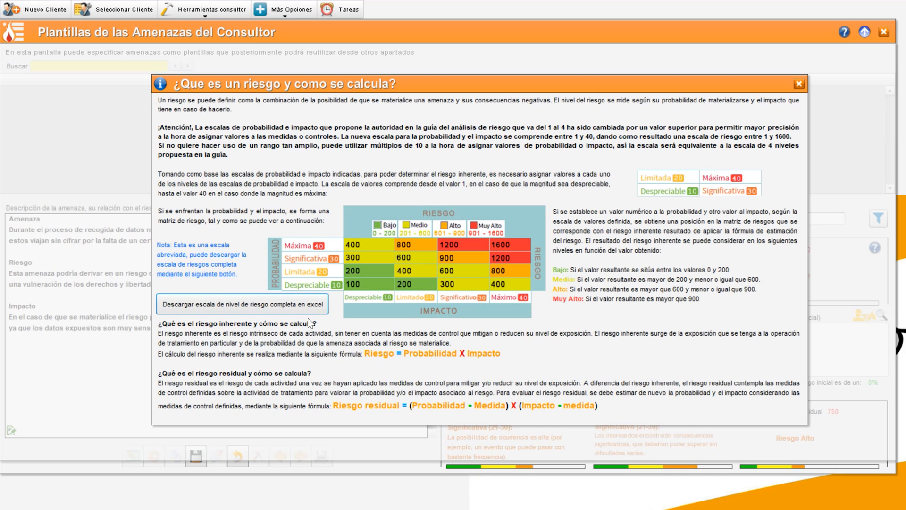
{"action": "left_click", "coordinate": [798, 84]}
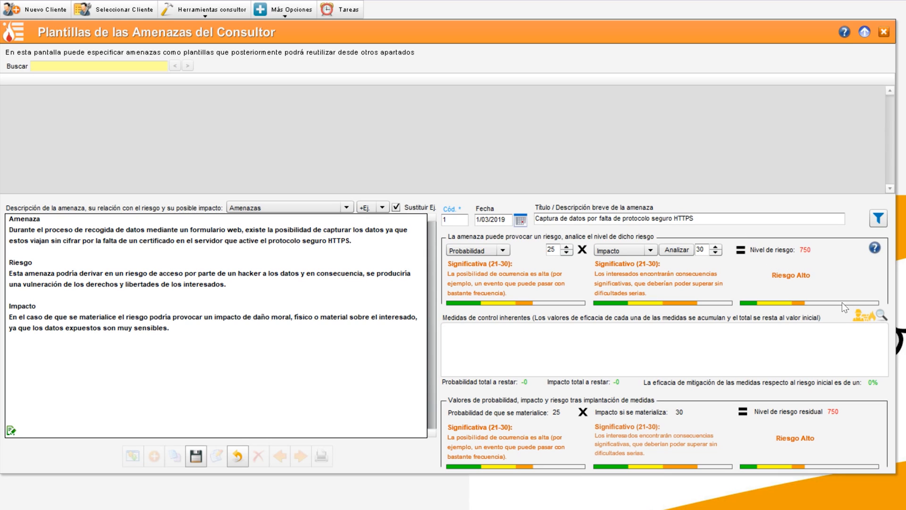
Open the available measure templates and try searching and filtering them to find a suitable control
{"action": "left_click", "coordinate": [867, 317]}
{"action": "left_click", "coordinate": [410, 361]}
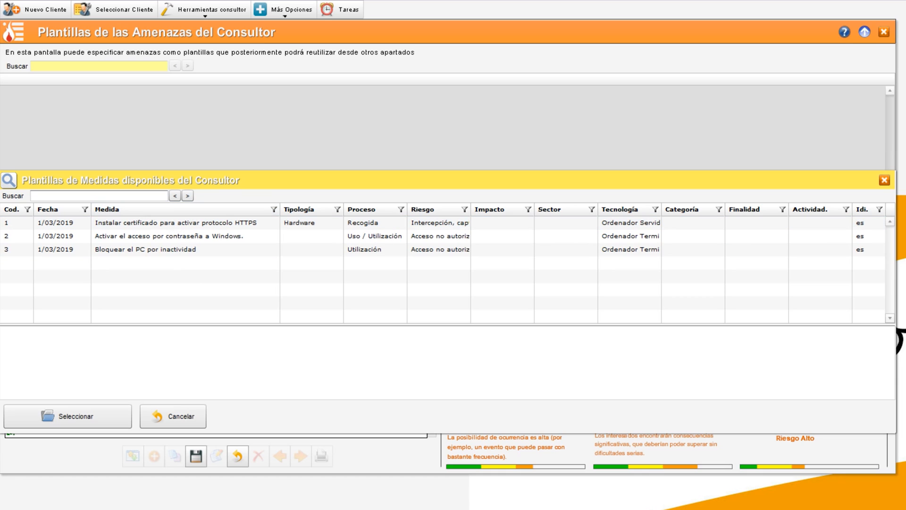
{"action": "left_click", "coordinate": [98, 196]}
{"action": "type", "text": "capturar"}
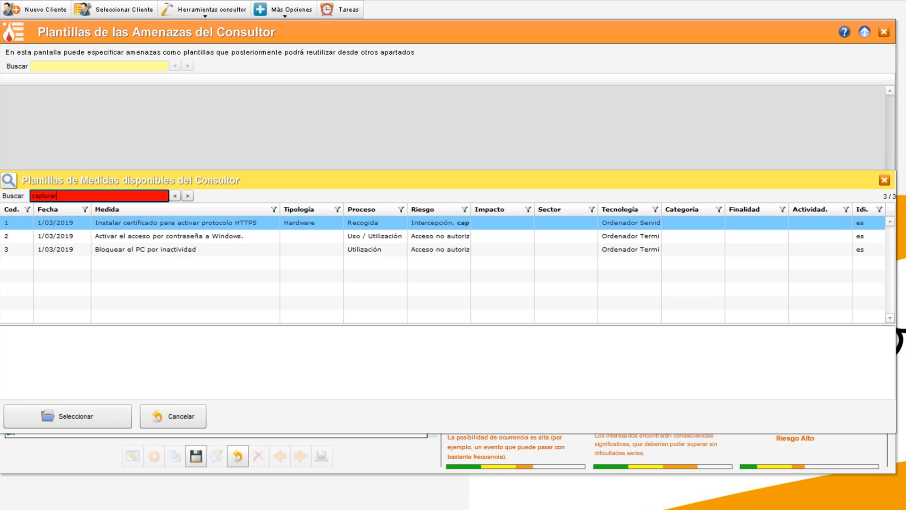
{"action": "key", "text": "BackSpace"}
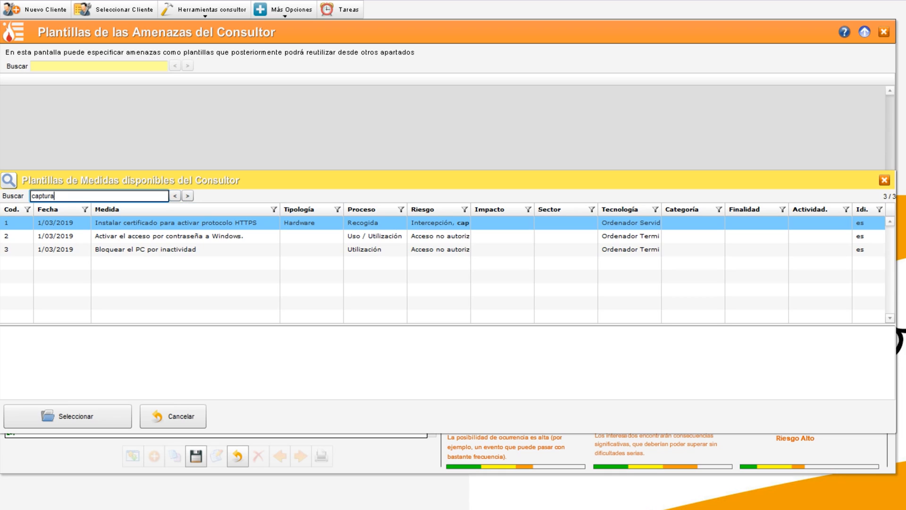
{"action": "key", "text": "ctrl+a"}
{"action": "key", "text": "BackSpace"}
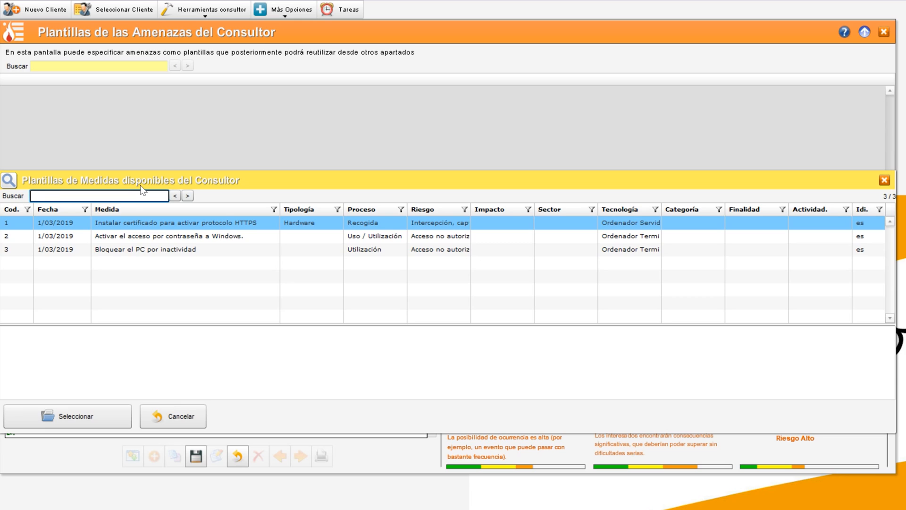
{"action": "left_click", "coordinate": [464, 209]}
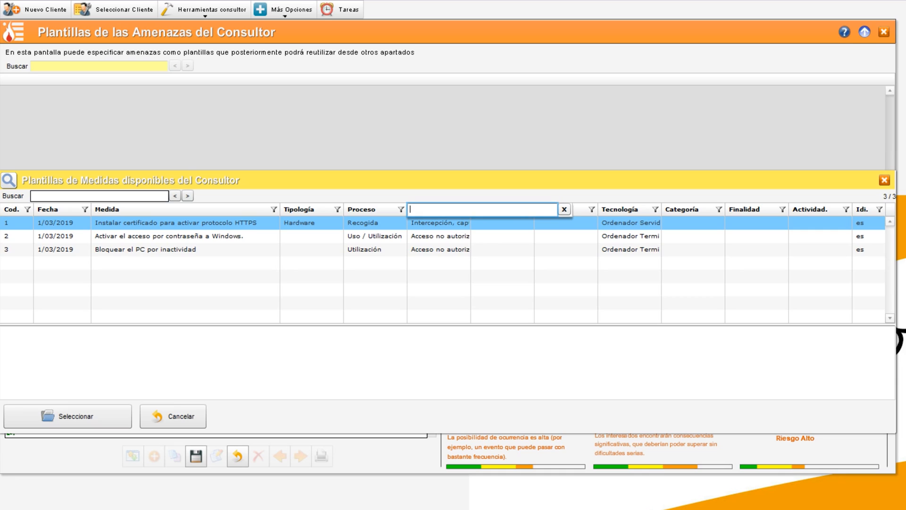
{"action": "left_click", "coordinate": [564, 209]}
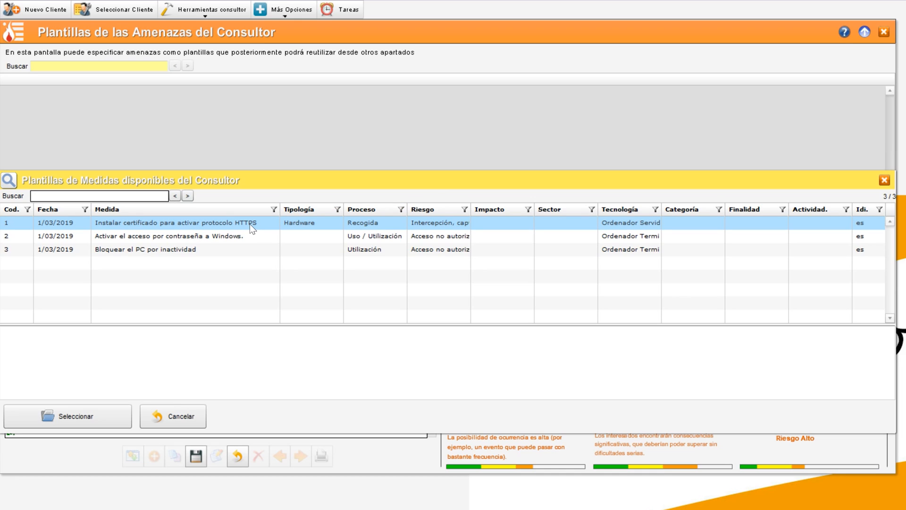
Review the available measures' descriptions, sorting the list by measure name
{"action": "left_click", "coordinate": [239, 236]}
{"action": "left_click", "coordinate": [214, 248]}
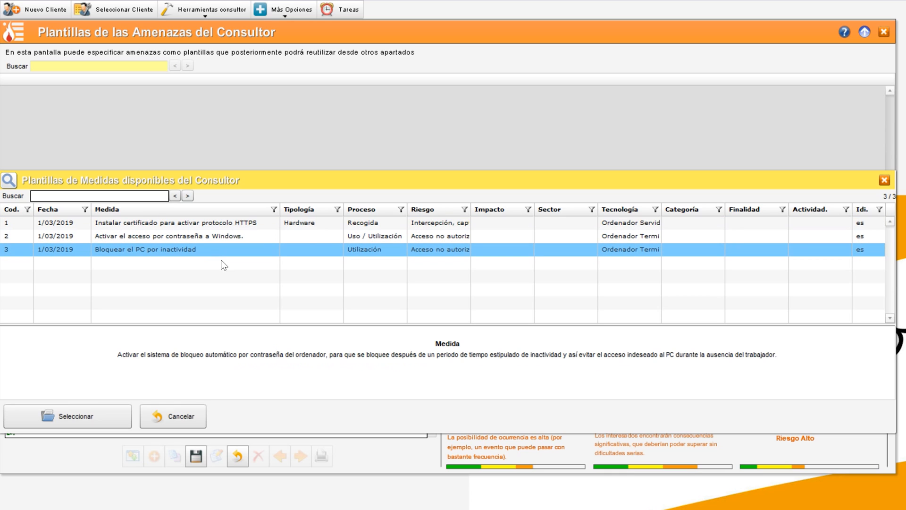
{"action": "left_click", "coordinate": [240, 210]}
{"action": "left_click", "coordinate": [239, 210]}
{"action": "left_click", "coordinate": [243, 222]}
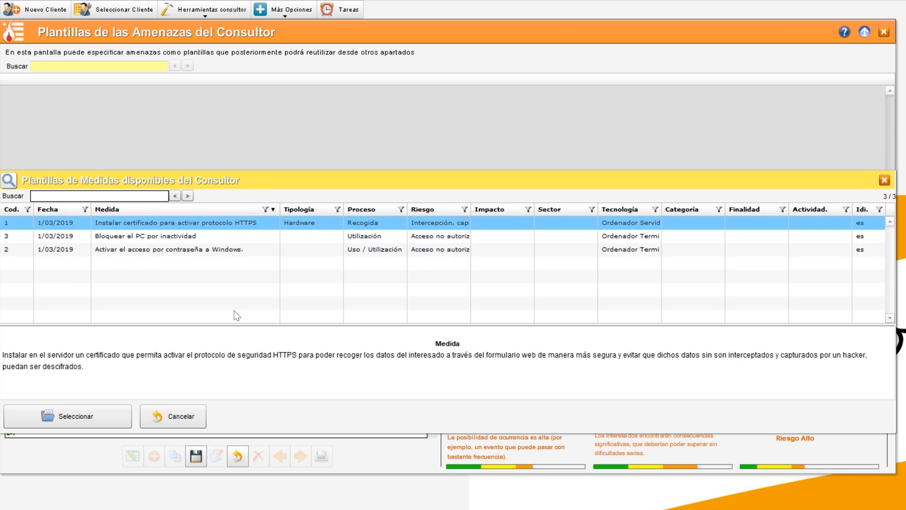
{"action": "key", "text": "ctrl+a"}
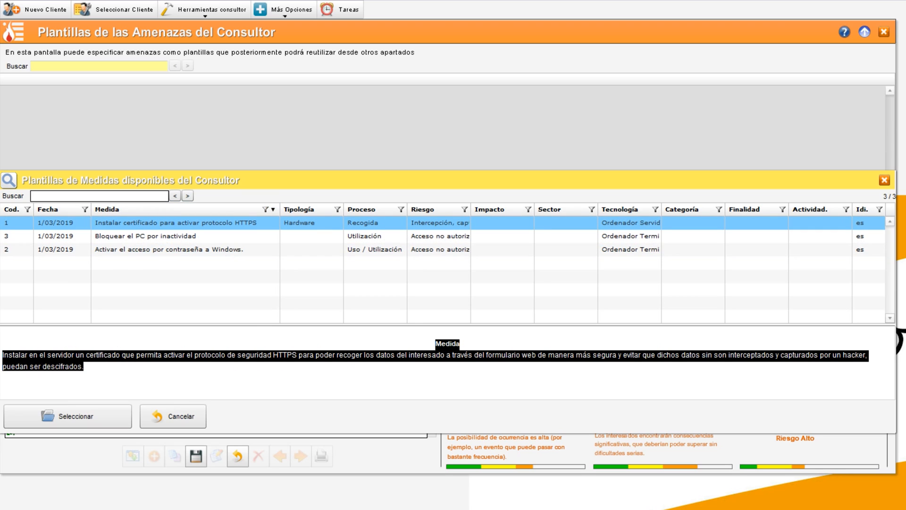
{"action": "left_click", "coordinate": [302, 373]}
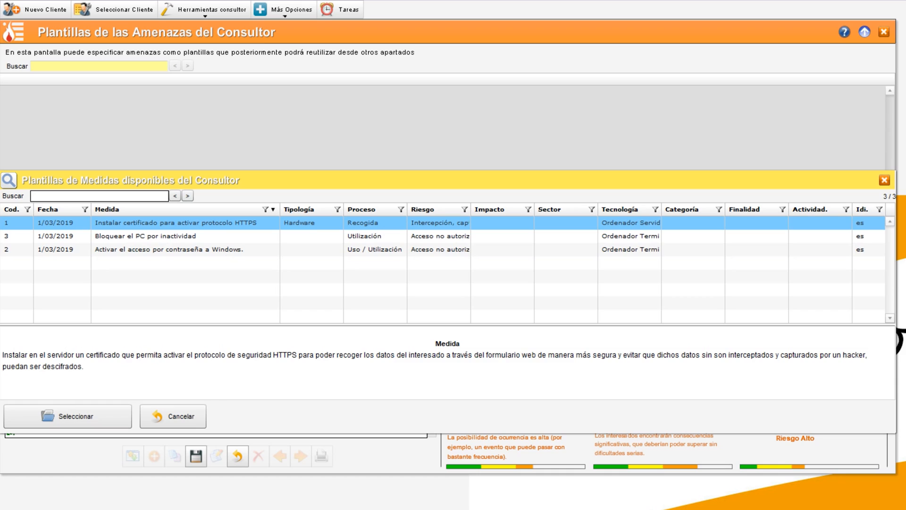
Assign 'Instalar certificado para activar protocolo HTTPS' as an inherent control measure and save the threat
{"action": "double_click", "coordinate": [209, 222]}
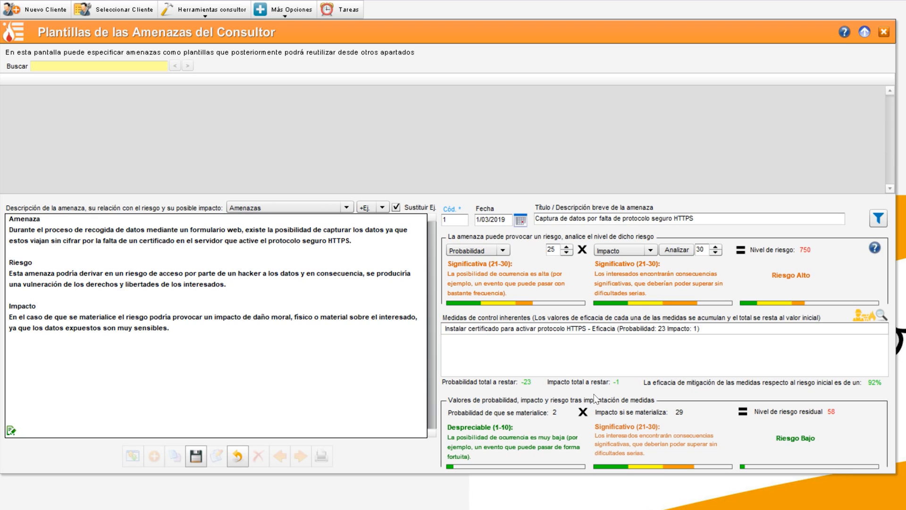
{"action": "left_click", "coordinate": [693, 333]}
{"action": "left_click", "coordinate": [196, 456]}
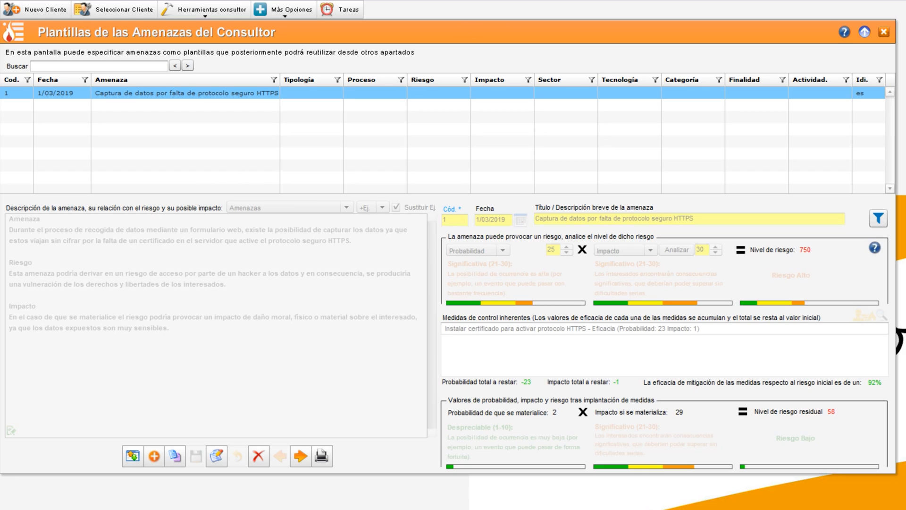
Create a new threat template, paste its Amenaza, Riesgo and Impacto description, and paste the title 'Acceso ilegítimo por falta de usuario y contraseña en el ordenador.'
{"action": "left_click", "coordinate": [153, 456]}
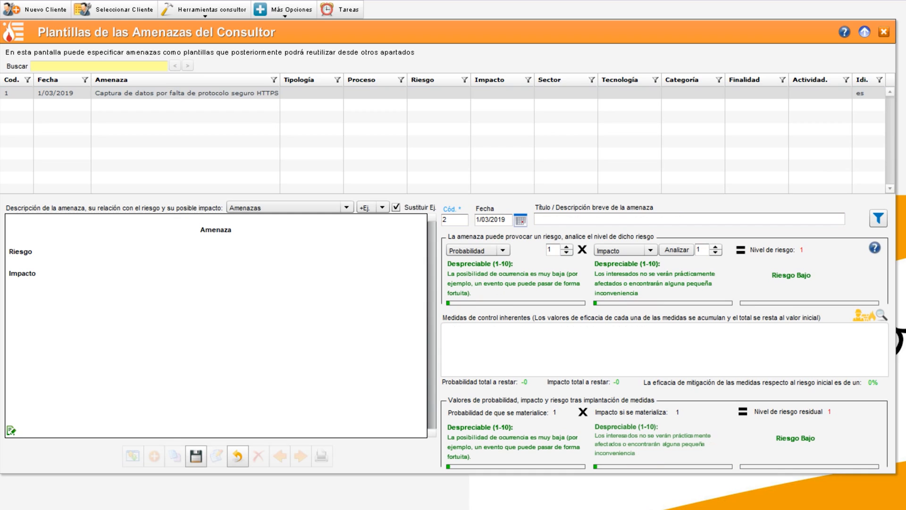
{"action": "key", "text": "ctrl+a"}
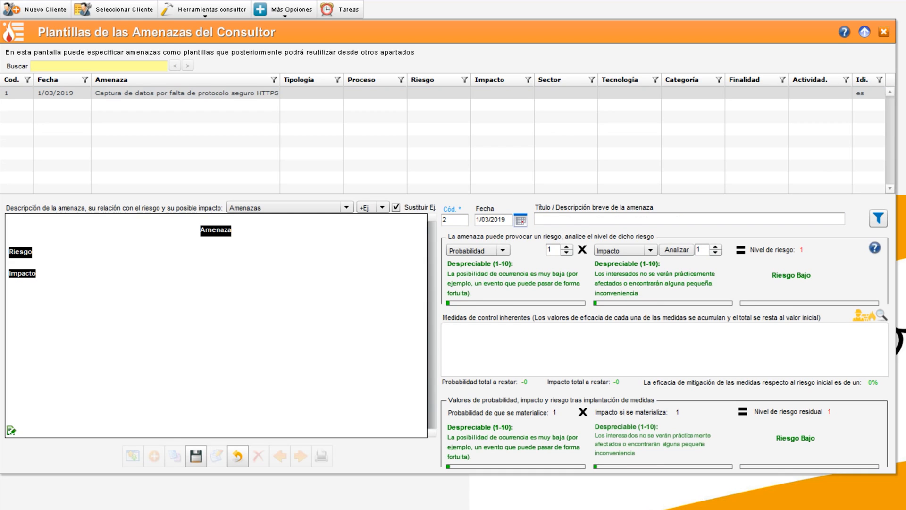
{"action": "type", "text": "Amenaza: Los trabajadores de la empresa acceden a los datos del servidor desde ordenadores  de sobremesa que no disponen de control de acceso mediante usuario y contraseña Riesgo:  Esta amenaza podría derivar en un riesgo de acceso por parte de personal no autorizado a los datos y, en consecuencia, se produciría una vulneración de los derechos y libertades de los interesados. Impacto:  En el caso de que se materialice el riesgo podría provocar un impacto de daño moral, físico o material sobre el interesado dependiendo de la gravedad de los datos expuestos."}
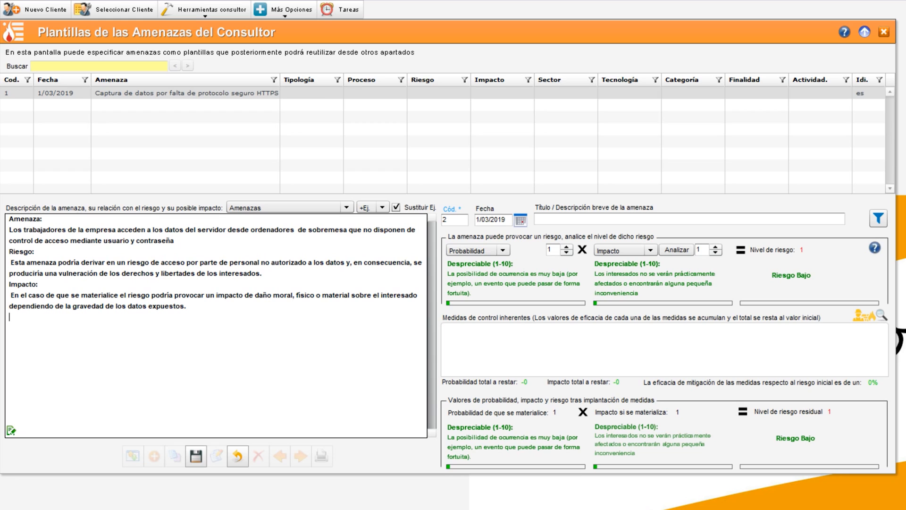
{"action": "key", "text": "Return"}
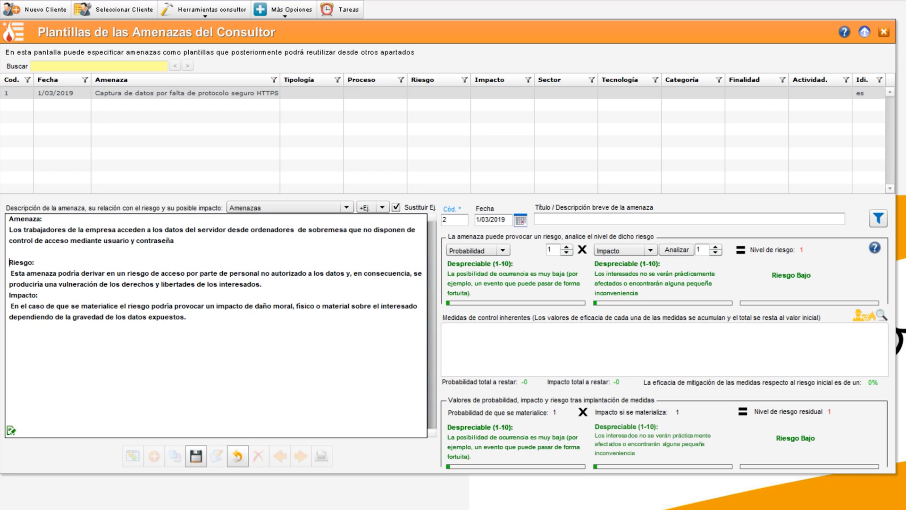
{"action": "key", "text": "Return"}
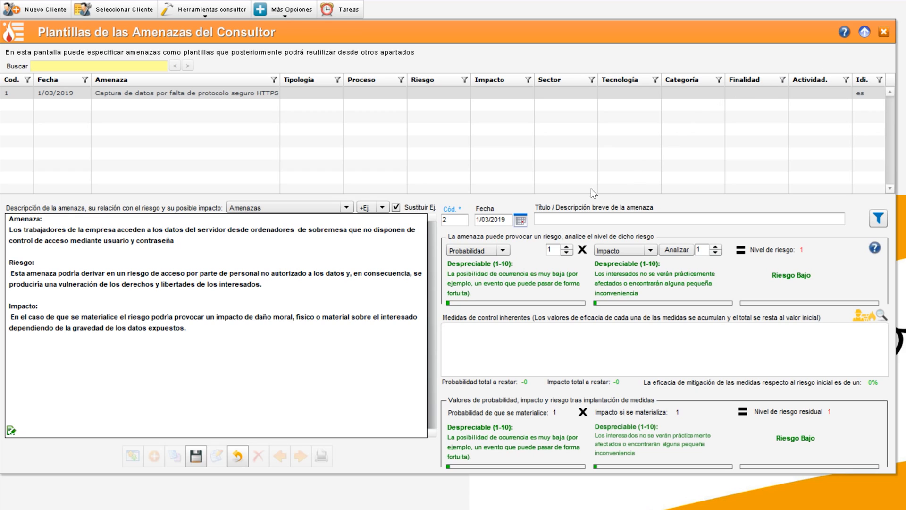
{"action": "left_click", "coordinate": [564, 219]}
{"action": "type", "text": "Acceso ilegitimo por falta de usuario y contraseña en el ordenador."}
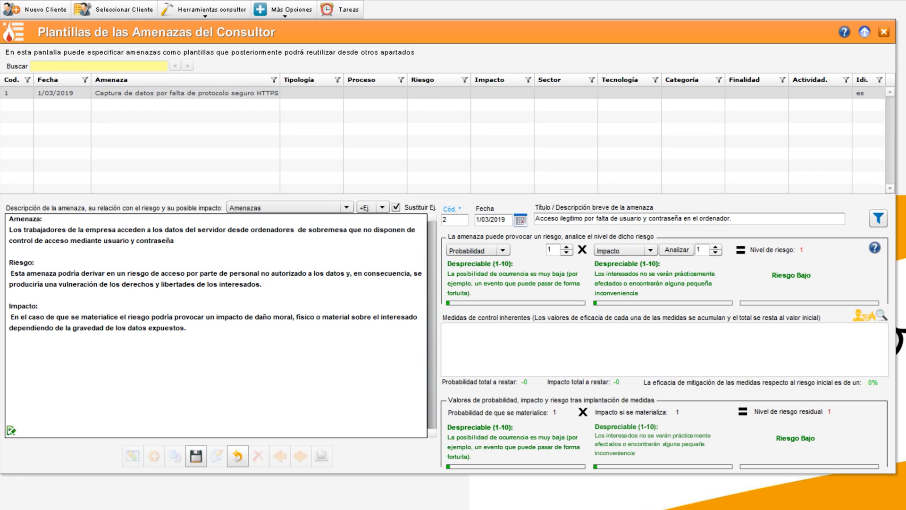
Set the threat's probability to Máxima (31-40) and its impact to Significativo (21-30)
{"action": "left_click", "coordinate": [476, 250]}
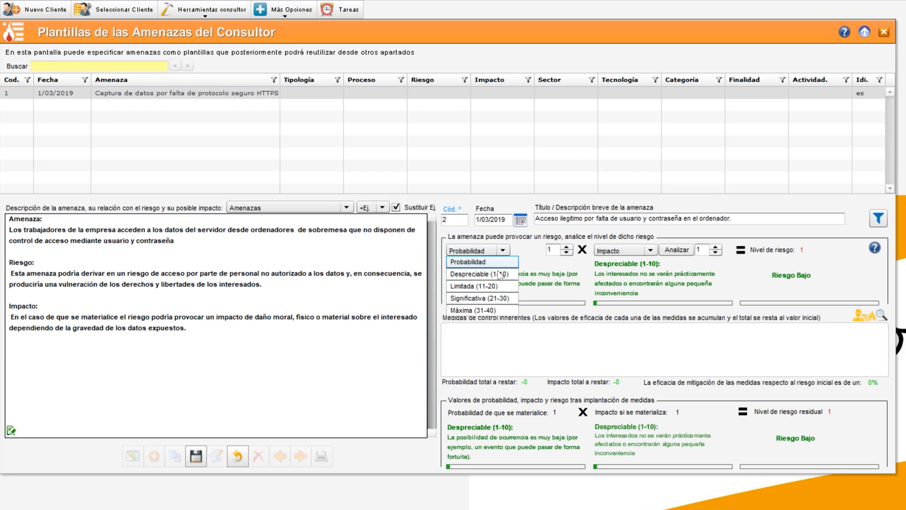
{"action": "left_click", "coordinate": [483, 310]}
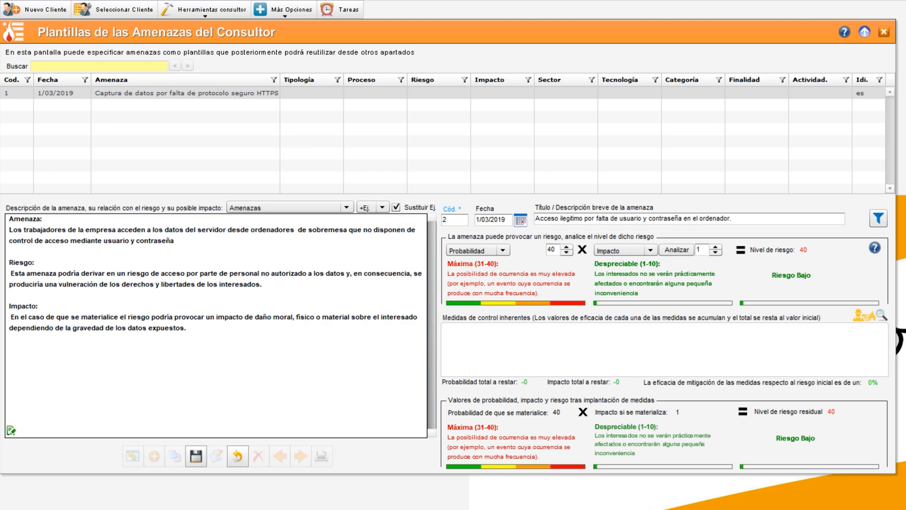
{"action": "left_click", "coordinate": [651, 250]}
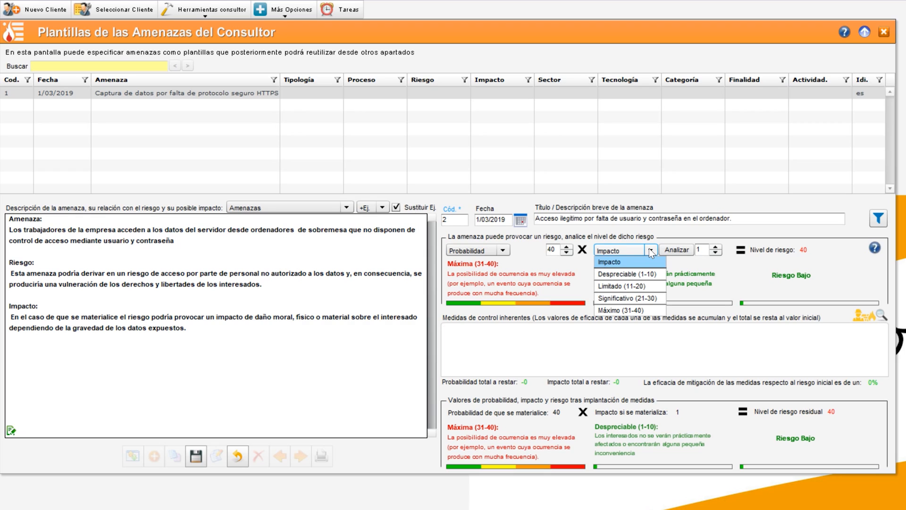
{"action": "left_click", "coordinate": [643, 299]}
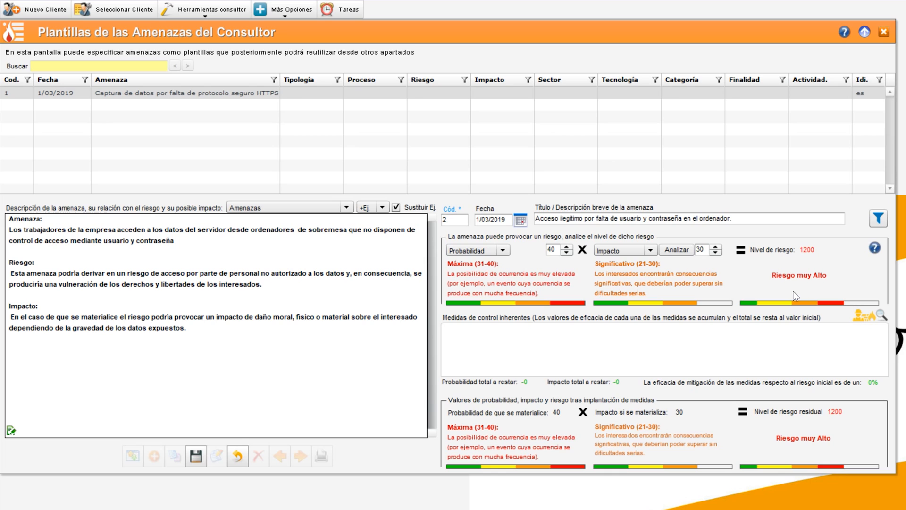
Link the consultant measures 'Activar el acceso por contraseña a Windows.' and 'Bloquear el PC por inactividad' as inherent controls
{"action": "left_click", "coordinate": [865, 315]}
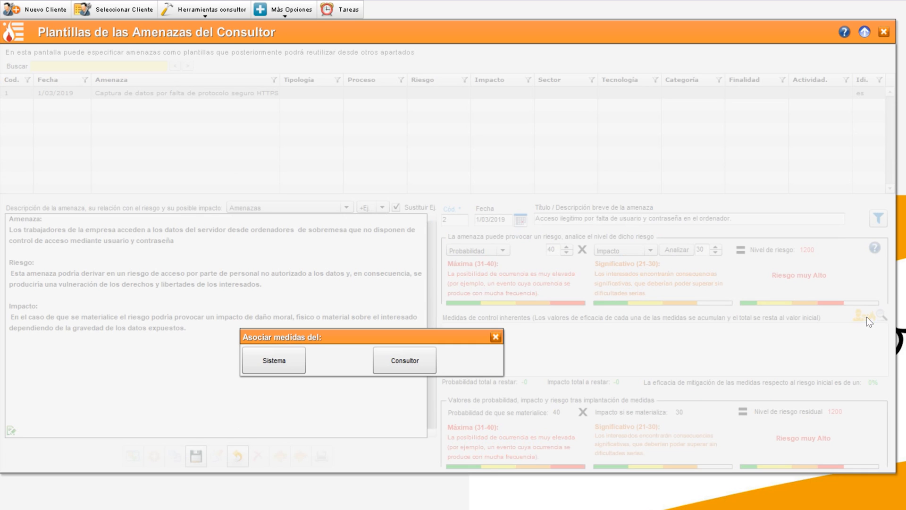
{"action": "left_click", "coordinate": [409, 362]}
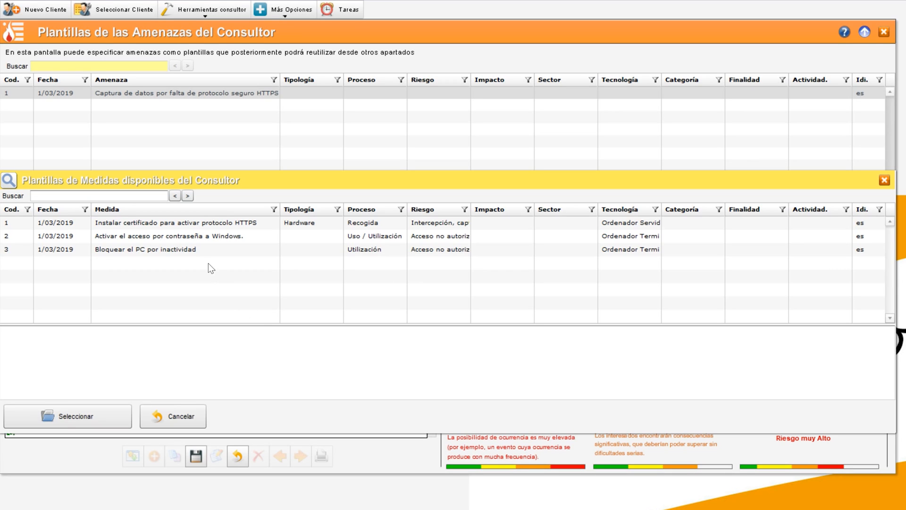
{"action": "double_click", "coordinate": [197, 241]}
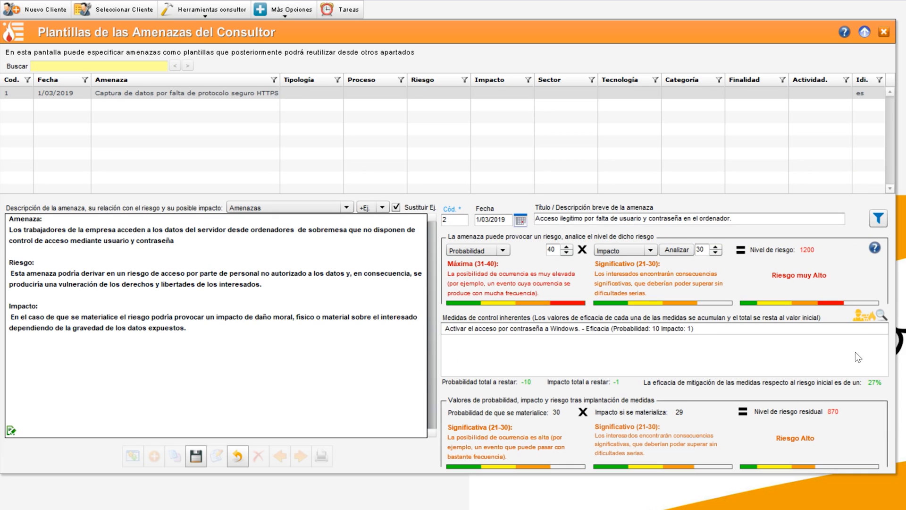
{"action": "left_click", "coordinate": [873, 316]}
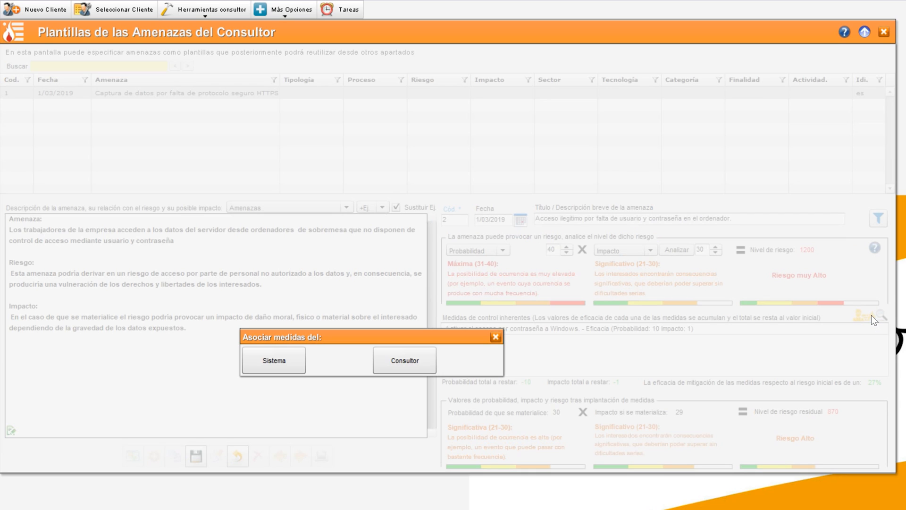
{"action": "left_click", "coordinate": [405, 360]}
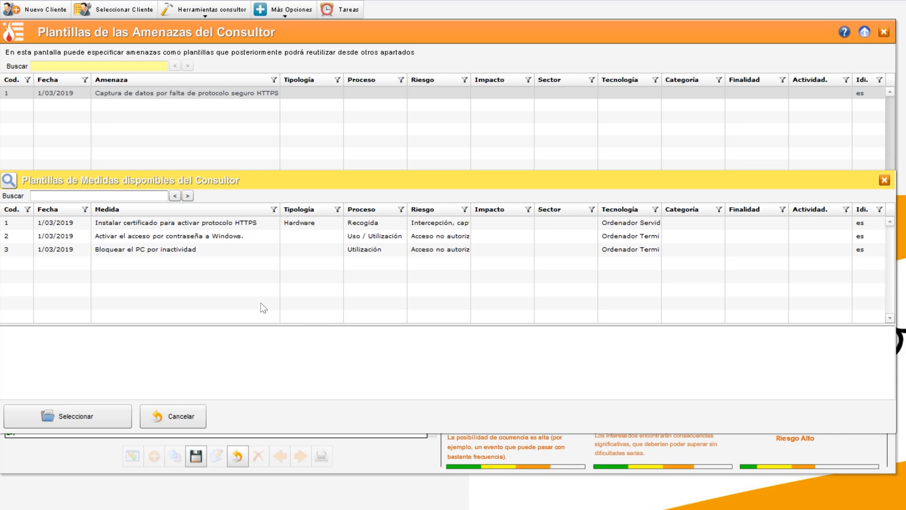
{"action": "double_click", "coordinate": [150, 248]}
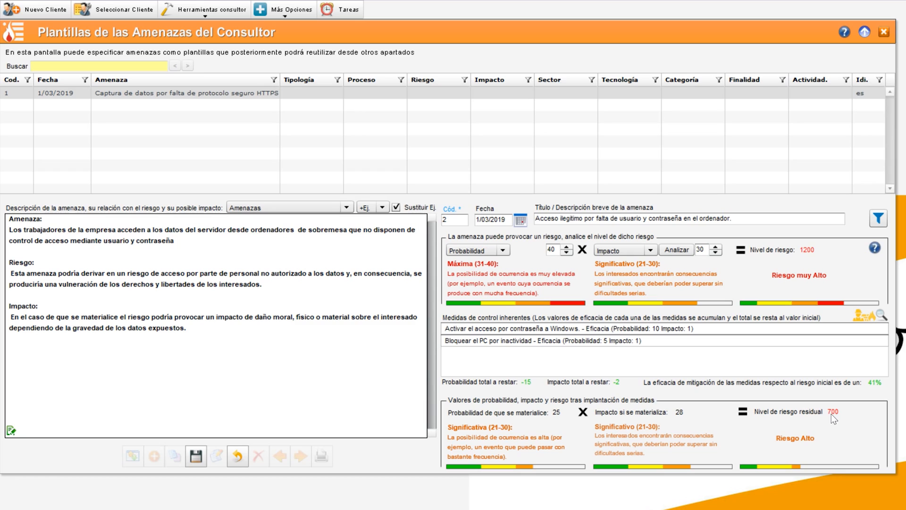
Set the Categorías classification filter to Confidencialidad (Acceso ilegítimo) and save the threat template
{"action": "left_click_drag", "start_coordinate": [815, 438], "coordinate": [775, 440]}
{"action": "left_click", "coordinate": [729, 435]}
{"action": "left_click", "coordinate": [880, 221]}
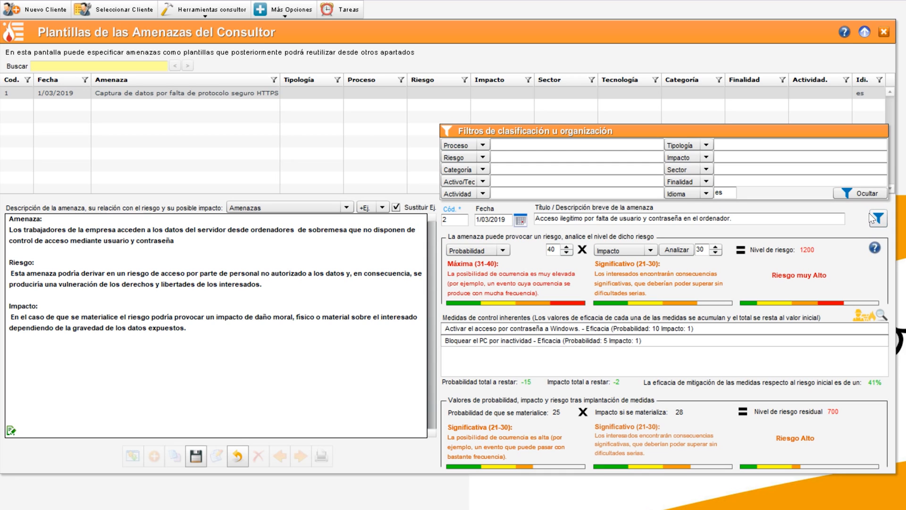
{"action": "left_click", "coordinate": [483, 170]}
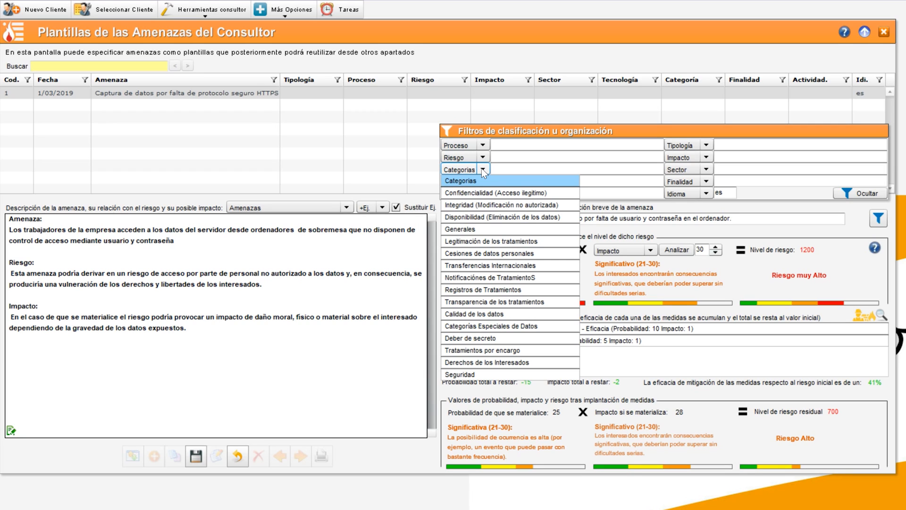
{"action": "left_click", "coordinate": [476, 193]}
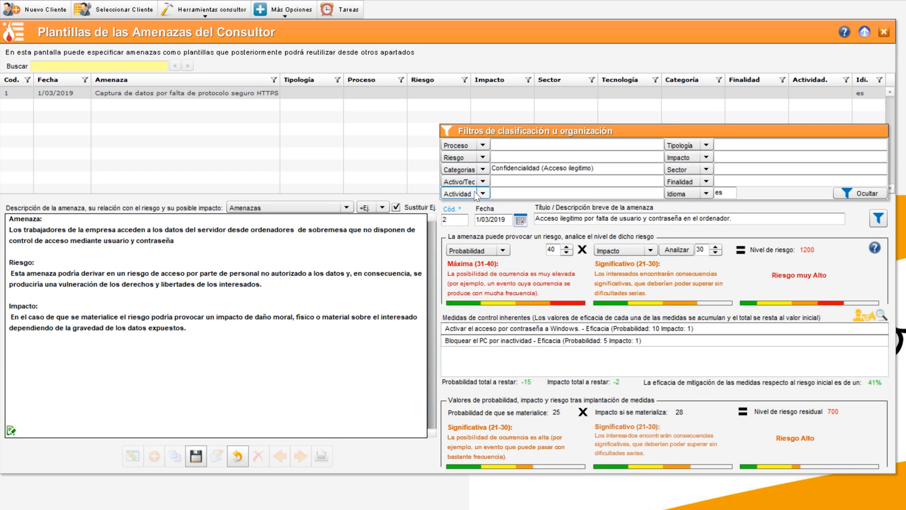
{"action": "left_click", "coordinate": [848, 194]}
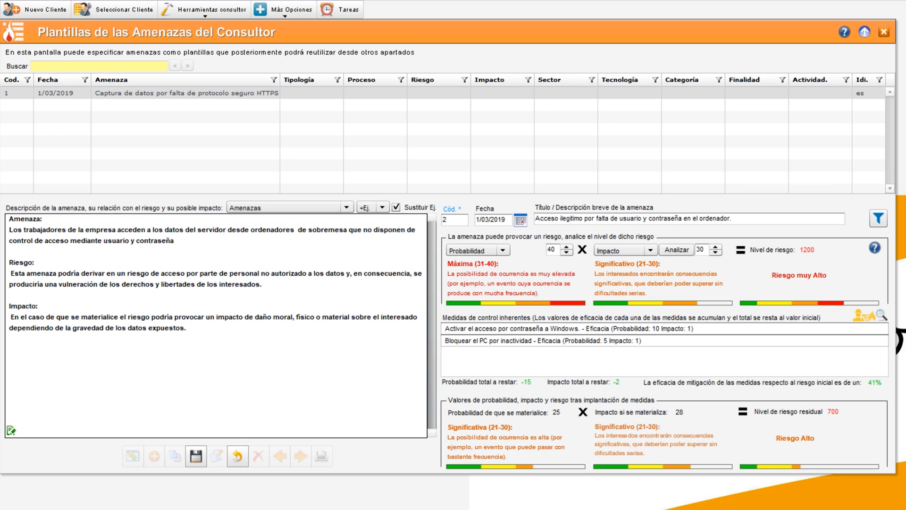
{"action": "left_click", "coordinate": [196, 456]}
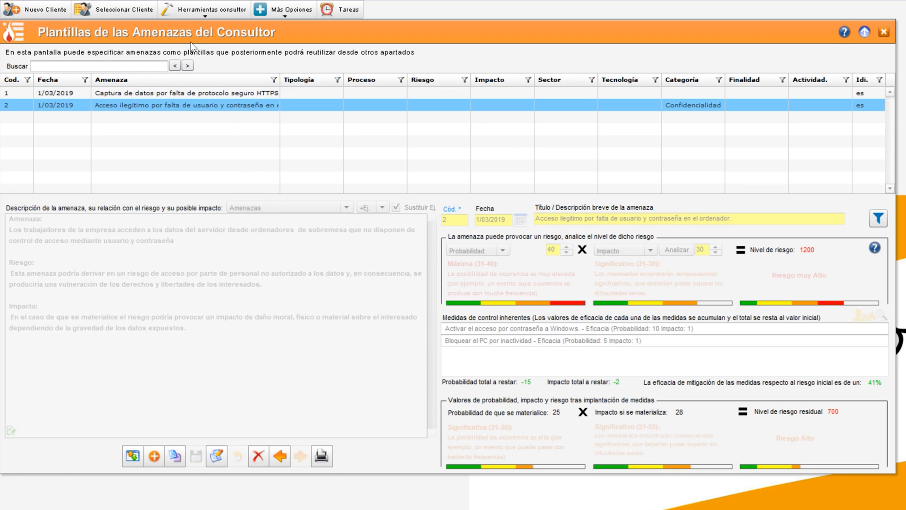
Open the consultant's technology (asset) templates and start a new asset template
{"action": "left_click", "coordinate": [207, 9]}
{"action": "mouse_move", "coordinate": [200, 29]}
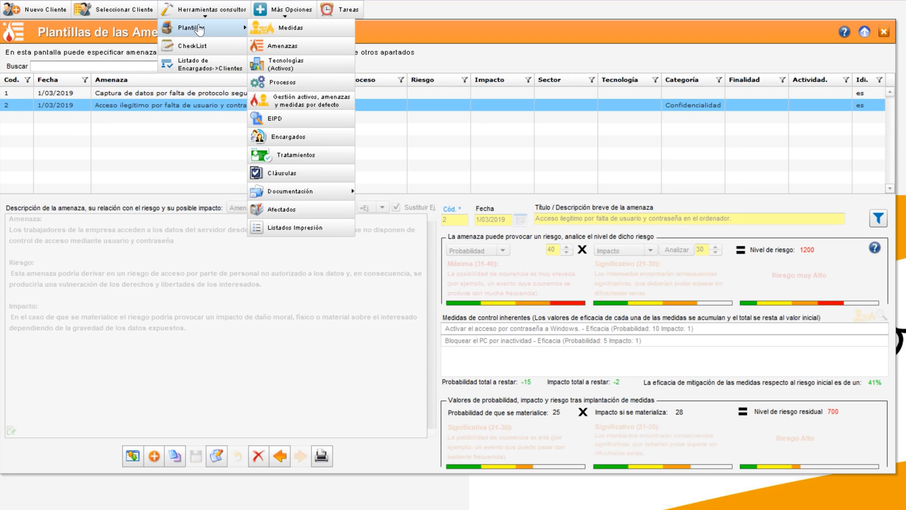
{"action": "left_click", "coordinate": [286, 65]}
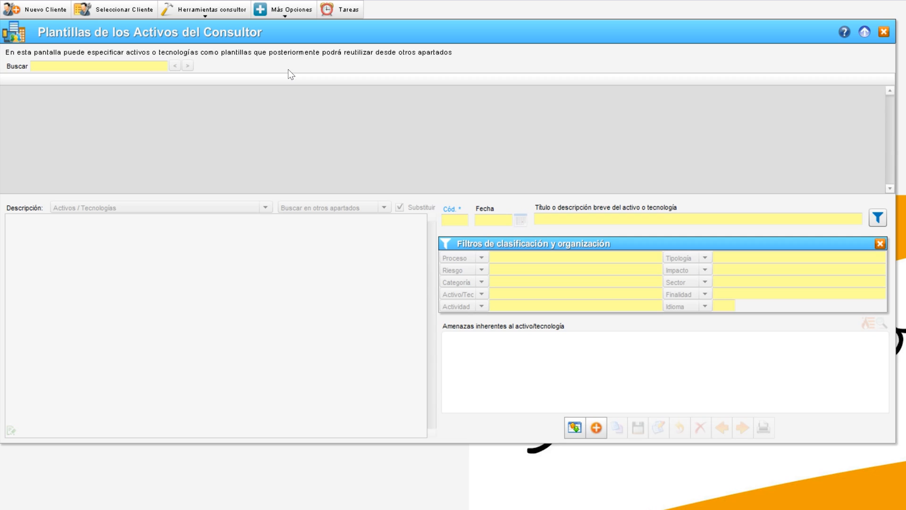
{"action": "left_click", "coordinate": [399, 206]}
{"action": "left_click", "coordinate": [596, 428]}
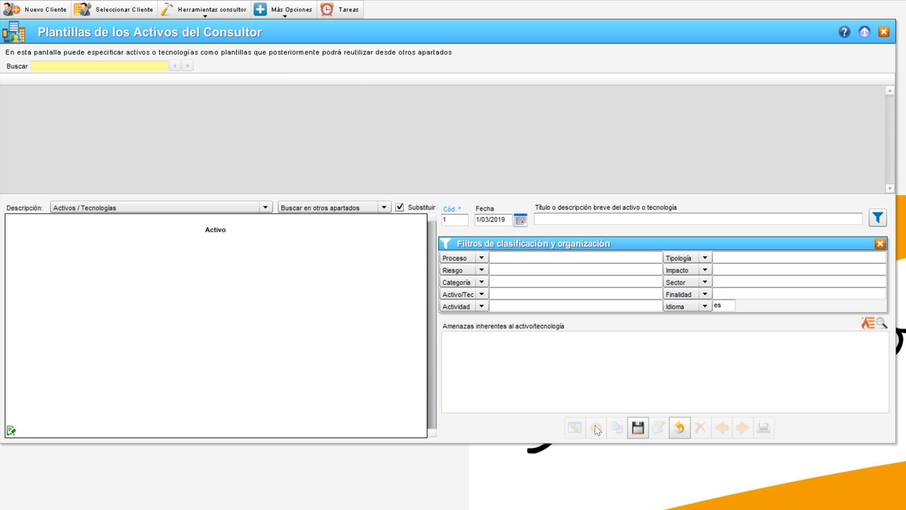
Insert the 'Ordenador Terminal' example description and reuse that text as the asset's title and Activo/Tec filter
{"action": "left_click", "coordinate": [138, 207]}
{"action": "left_click", "coordinate": [99, 256]}
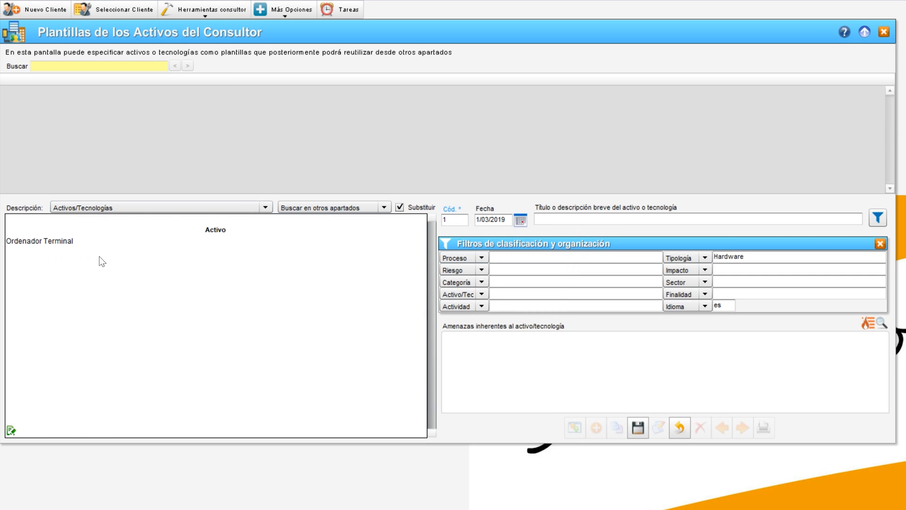
{"action": "key", "text": "shift+Left"}
{"action": "key", "text": "shift+Left"}
{"action": "key", "text": "shift+Left"}
{"action": "key", "text": "shift+Left"}
{"action": "key", "text": "shift+Left"}
{"action": "key", "text": "shift+Left"}
{"action": "key", "text": "shift+Left"}
{"action": "key", "text": "shift+Left"}
{"action": "key", "text": "shift+Left"}
{"action": "key", "text": "shift+Left"}
{"action": "key", "text": "shift+Left"}
{"action": "key", "text": "shift+Left"}
{"action": "key", "text": "shift+Left"}
{"action": "key", "text": "shift+Left"}
{"action": "key", "text": "shift+Left"}
{"action": "key", "text": "shift+Left"}
{"action": "key", "text": "shift+Left"}
{"action": "key", "text": "shift+Left"}
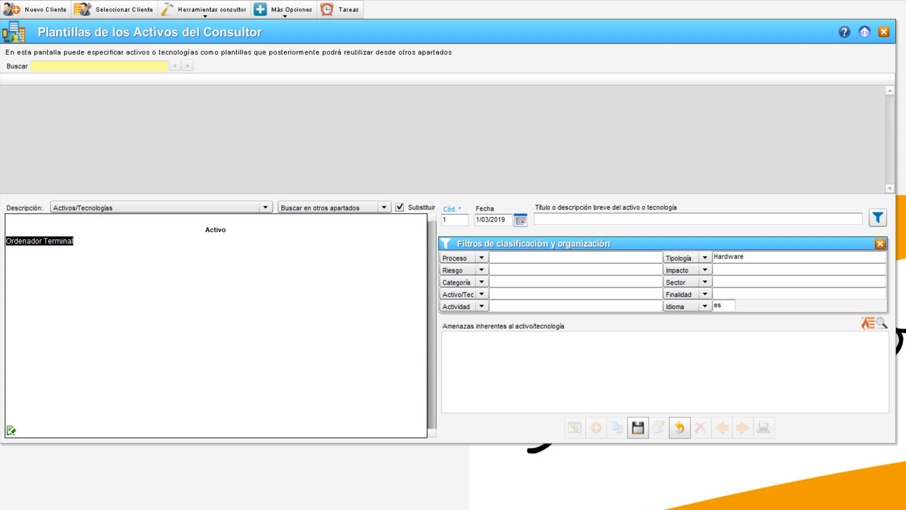
{"action": "key", "text": "Tab"}
{"action": "type", "text": "Ordenador Terminal"}
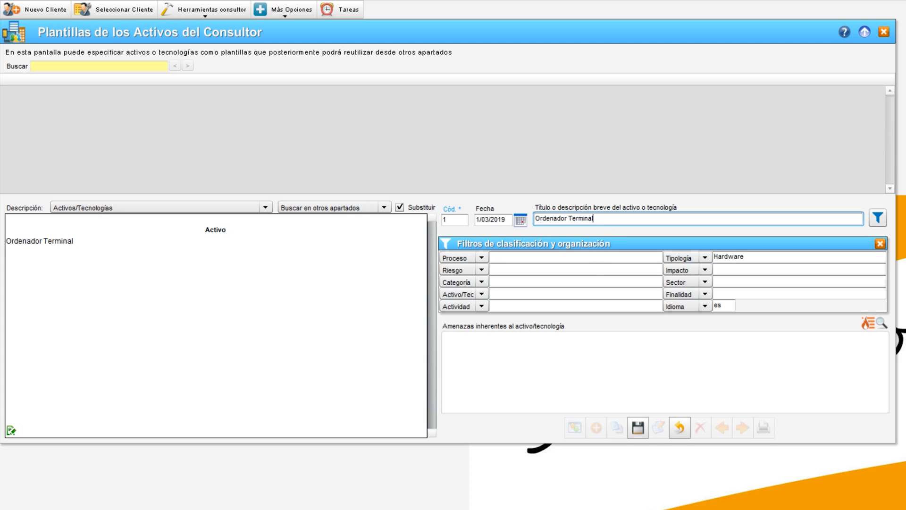
{"action": "left_click", "coordinate": [543, 293]}
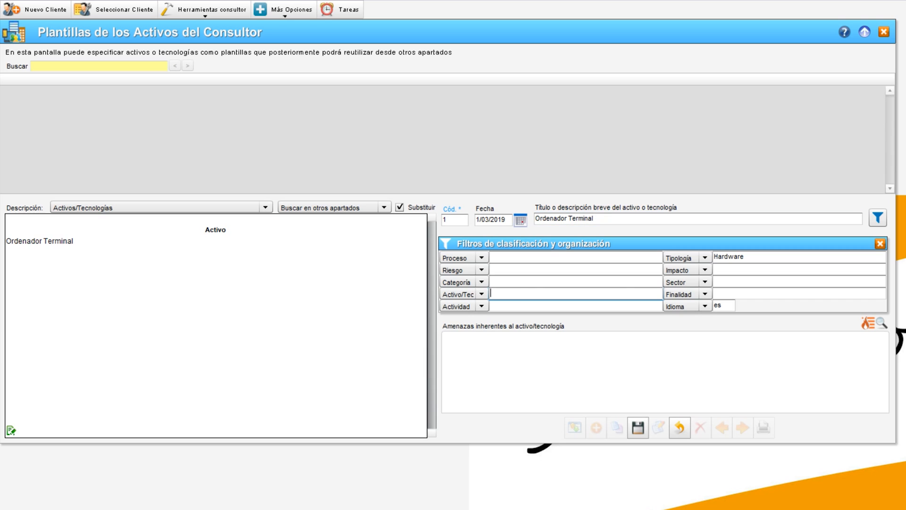
{"action": "type", "text": "Ordenador Terminal"}
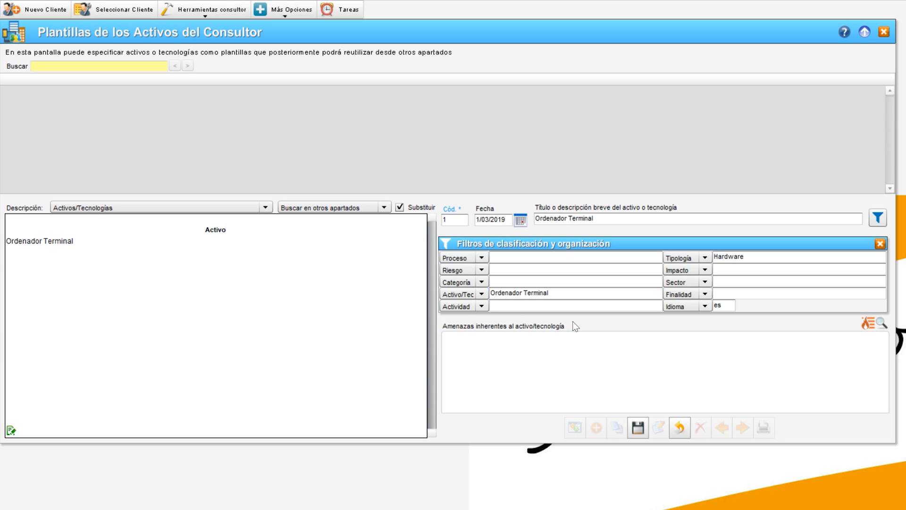
Associate the consultant threat 'Acceso ilegítimo por falta de usuario y contraseña en el ordenador.' as an inherent threat of the asset
{"action": "left_click", "coordinate": [874, 325]}
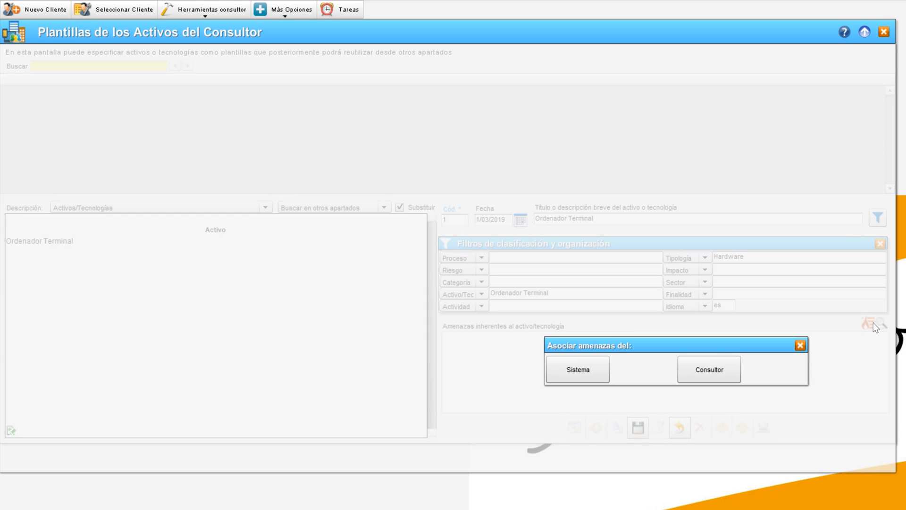
{"action": "left_click", "coordinate": [713, 370]}
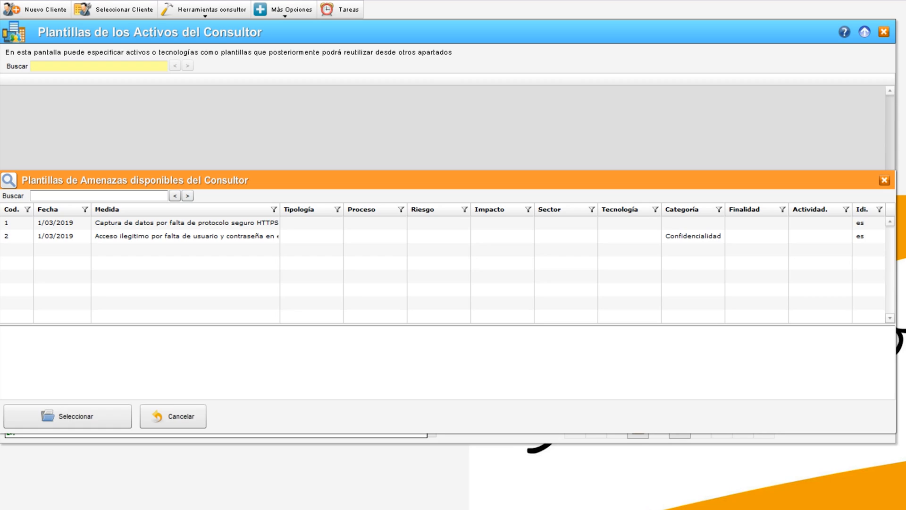
{"action": "left_click", "coordinate": [226, 236]}
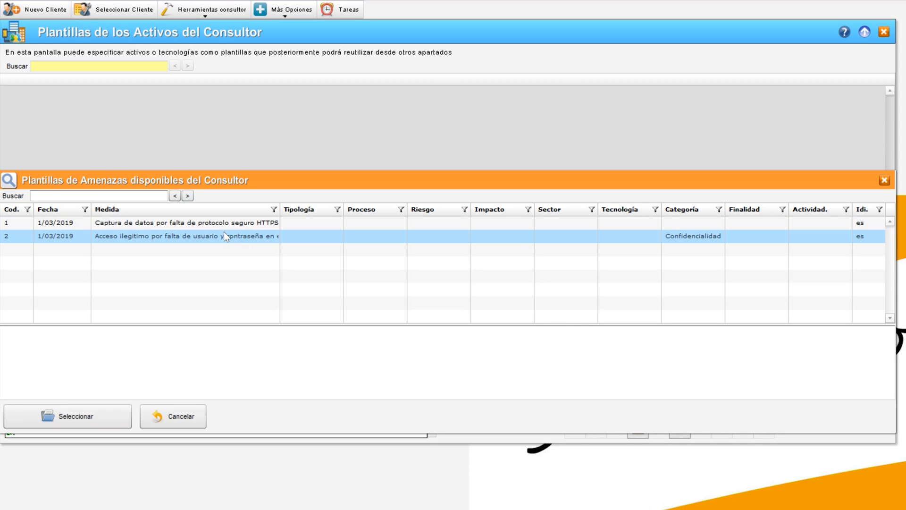
{"action": "left_click", "coordinate": [181, 223]}
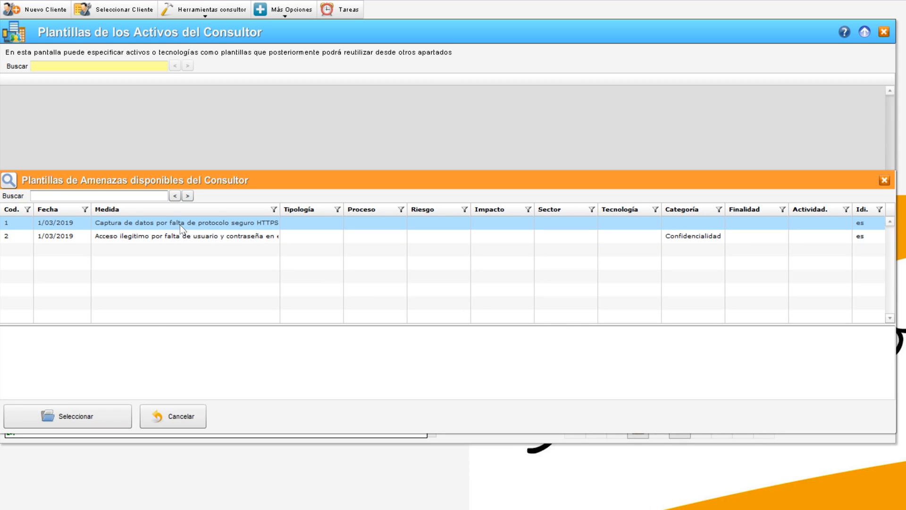
{"action": "left_click", "coordinate": [185, 237]}
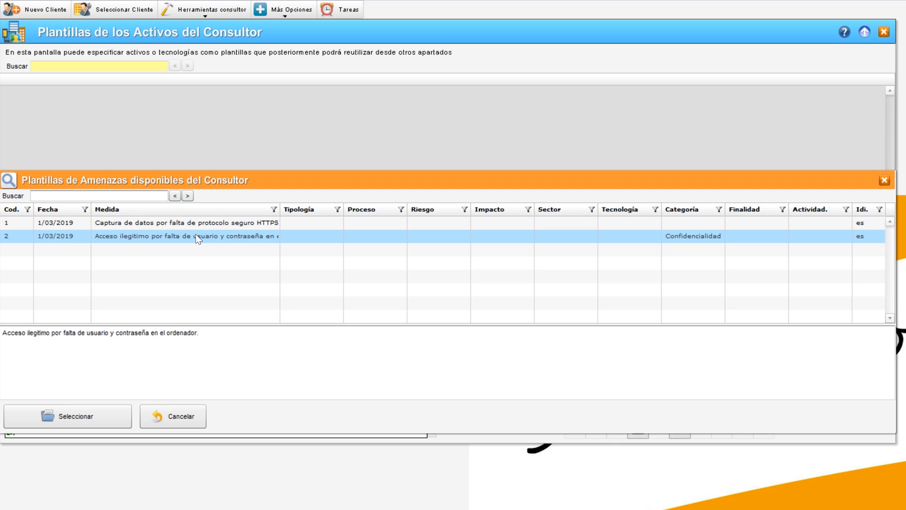
{"action": "double_click", "coordinate": [196, 235]}
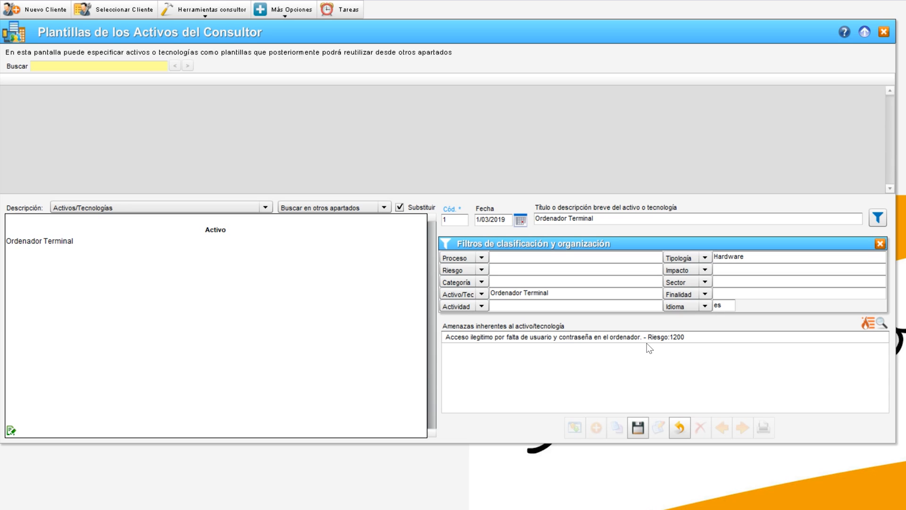
Save the asset template and open the consultant's process description templates
{"action": "left_click", "coordinate": [638, 427]}
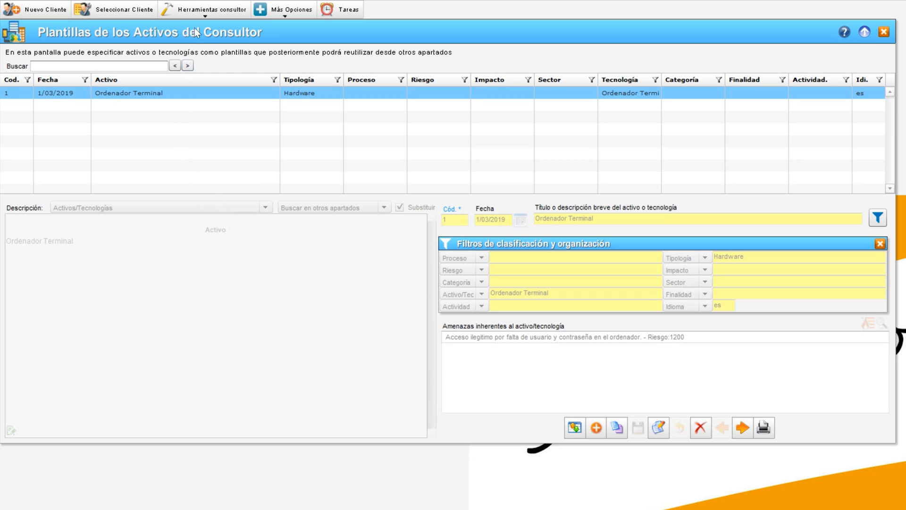
{"action": "left_click", "coordinate": [201, 12]}
{"action": "mouse_move", "coordinate": [198, 29]}
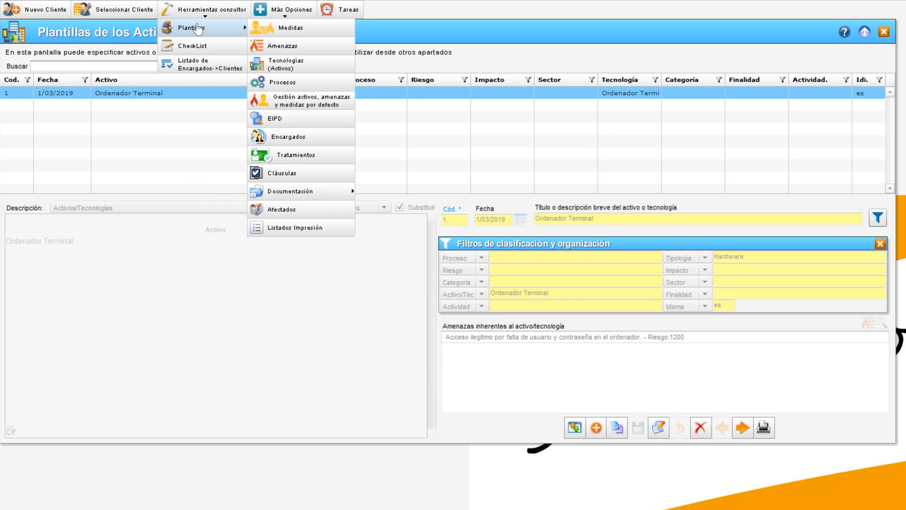
{"action": "left_click", "coordinate": [283, 83]}
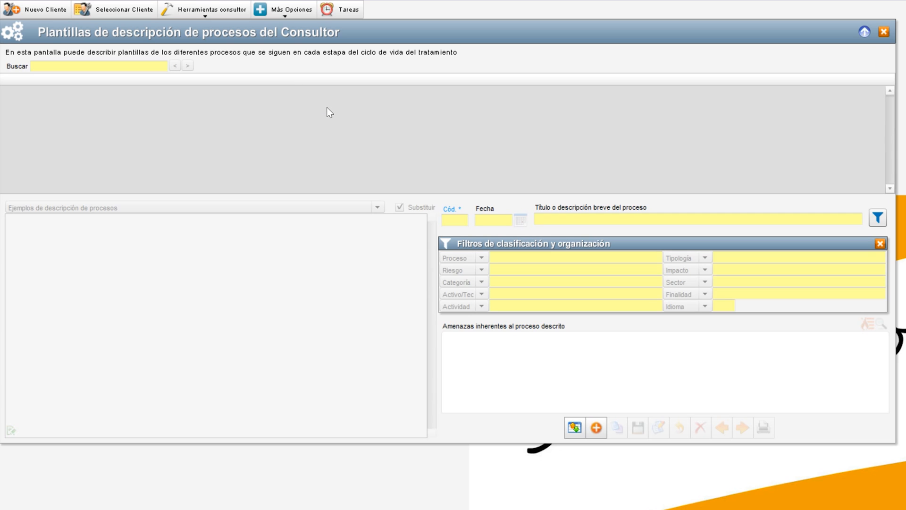
Start a new process template using the example description 'Recogida de datos mediante formularios web'
{"action": "left_click", "coordinate": [596, 429]}
{"action": "left_click", "coordinate": [208, 207]}
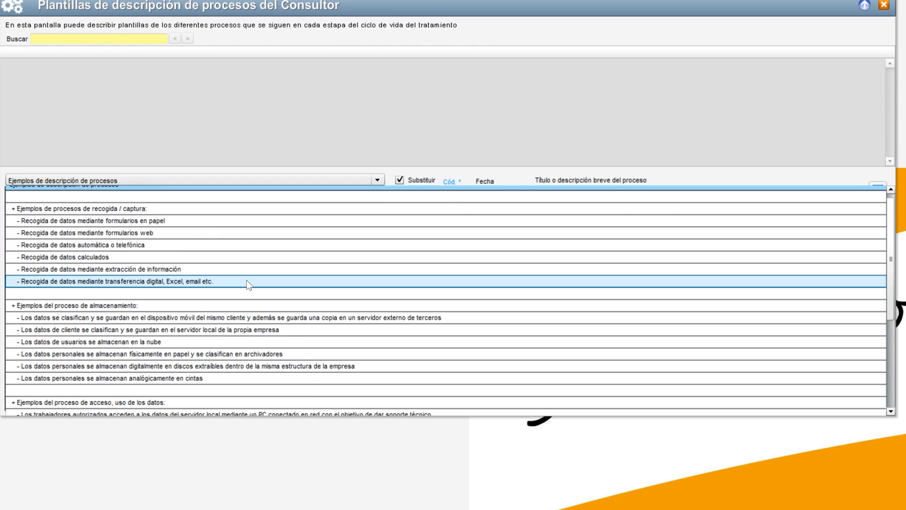
{"action": "scroll", "coordinate": [247, 307], "scroll_direction": "down", "scroll_amount": 2}
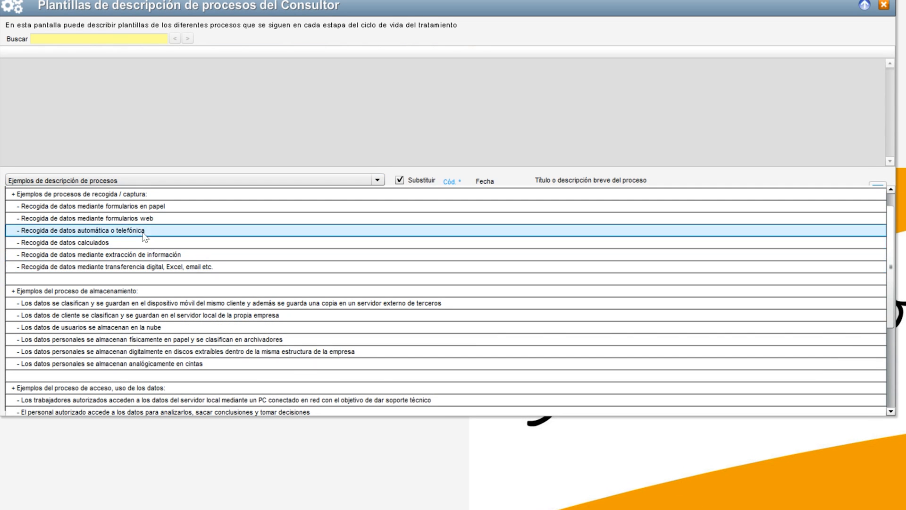
{"action": "left_click", "coordinate": [142, 218]}
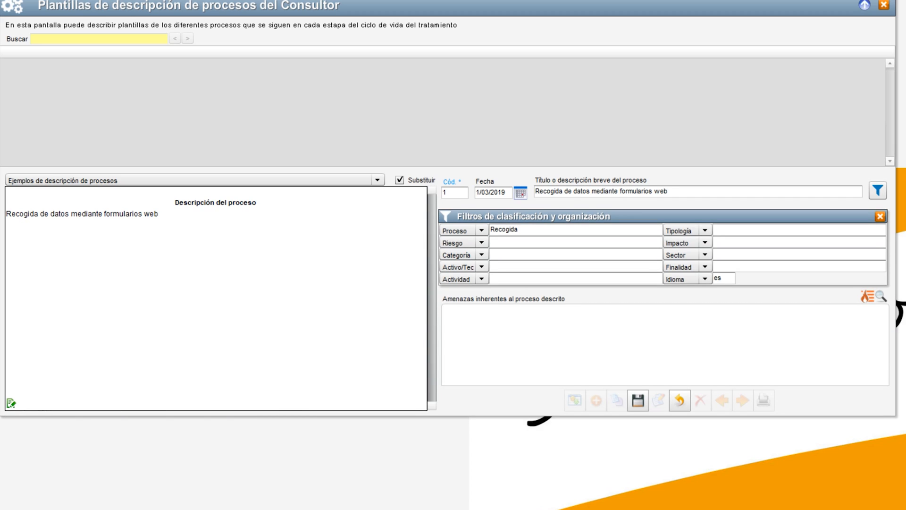
{"action": "left_click", "coordinate": [536, 191]}
{"action": "left_click_drag", "start_coordinate": [536, 192], "coordinate": [571, 191]}
{"action": "left_click_drag", "start_coordinate": [519, 230], "coordinate": [479, 232]}
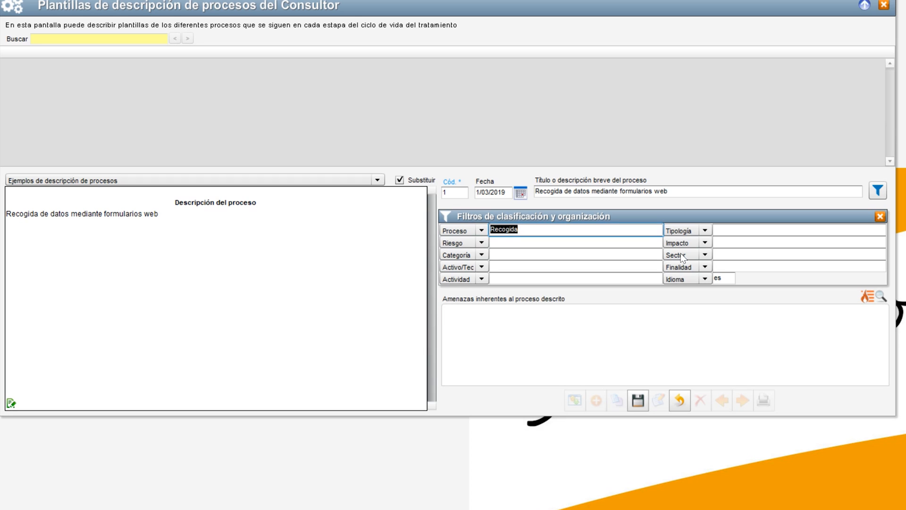
{"action": "scroll", "coordinate": [667, 254], "scroll_direction": "up", "scroll_amount": 1}
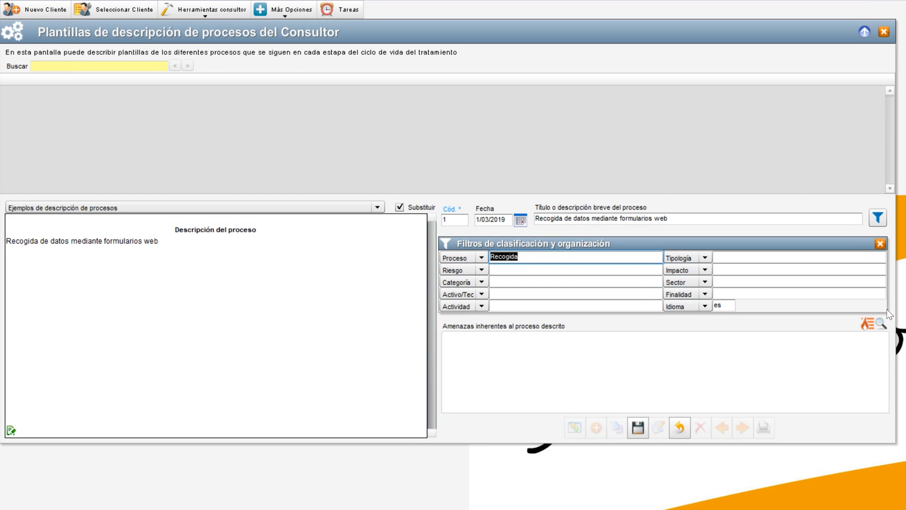
Associate the consultant threat 'Captura de datos por falta de protocolo seguro HTTPS' with the process and save the template
{"action": "left_click", "coordinate": [868, 324]}
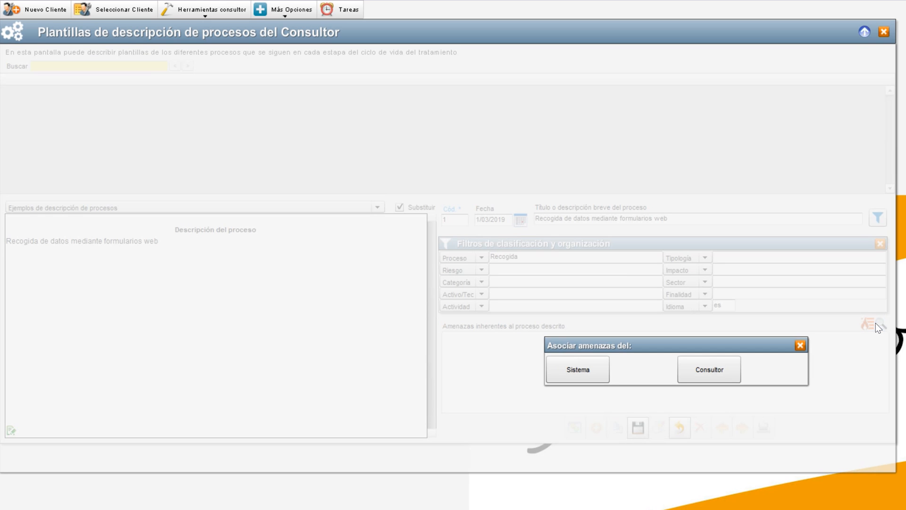
{"action": "left_click", "coordinate": [703, 372]}
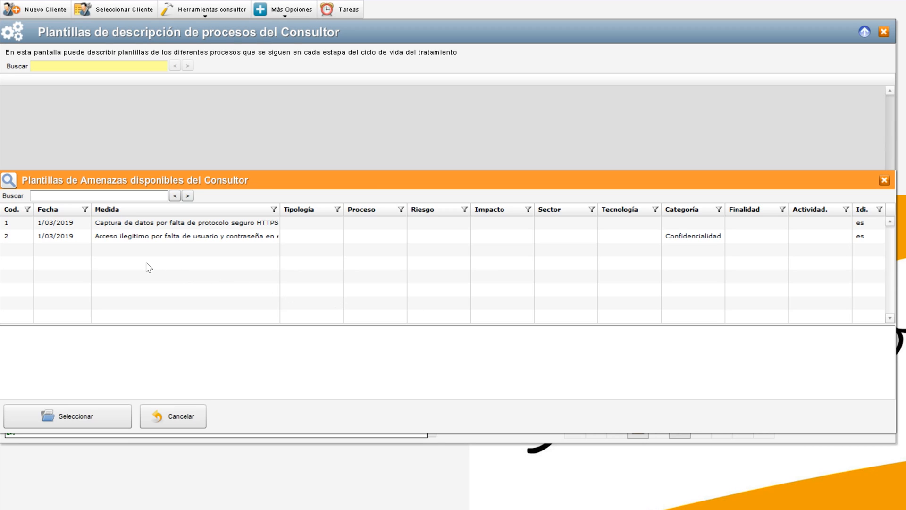
{"action": "left_click", "coordinate": [135, 232]}
{"action": "left_click", "coordinate": [138, 225]}
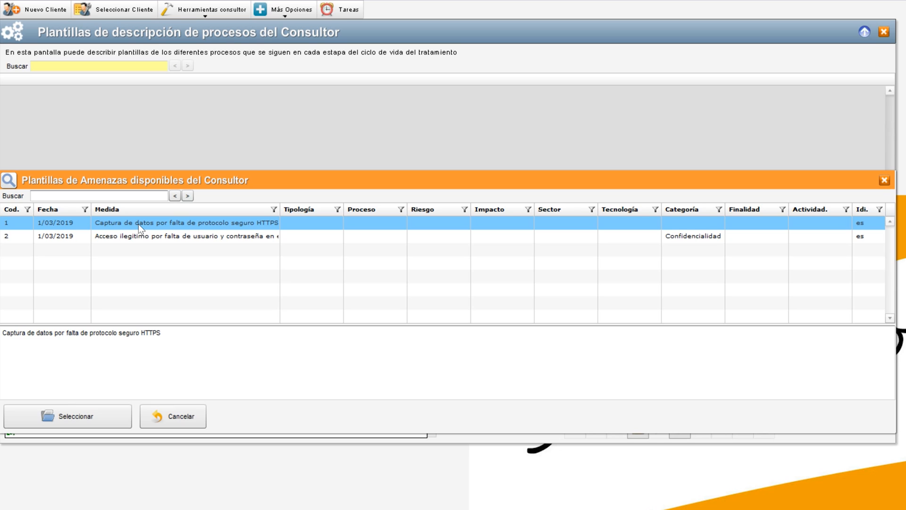
{"action": "double_click", "coordinate": [138, 223]}
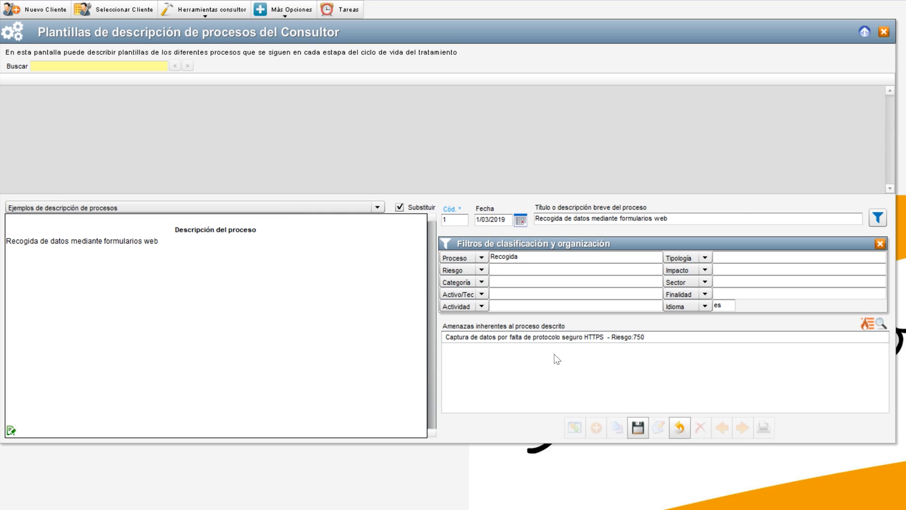
{"action": "left_click", "coordinate": [638, 427]}
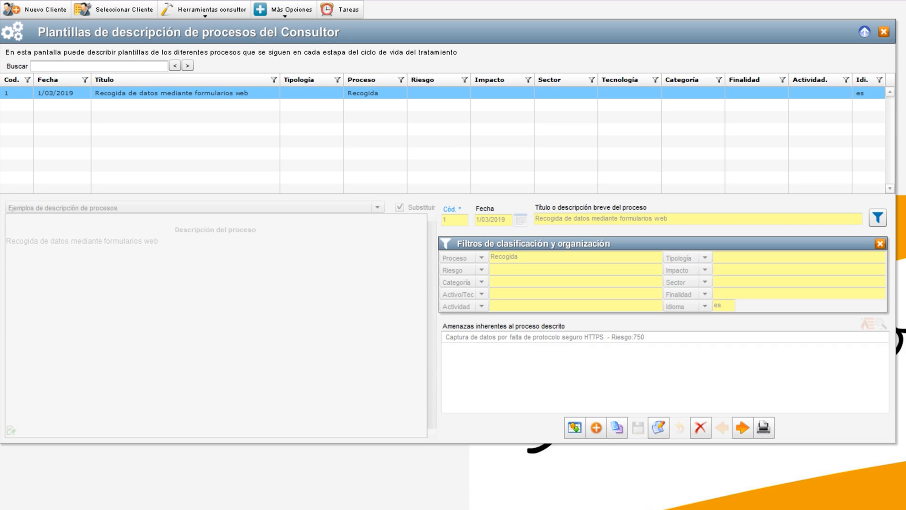
Select the client CENTRO PRIVADO DE SALUD S.L. and open its EIPD impact evaluations
{"action": "left_click", "coordinate": [125, 11]}
{"action": "double_click", "coordinate": [127, 97]}
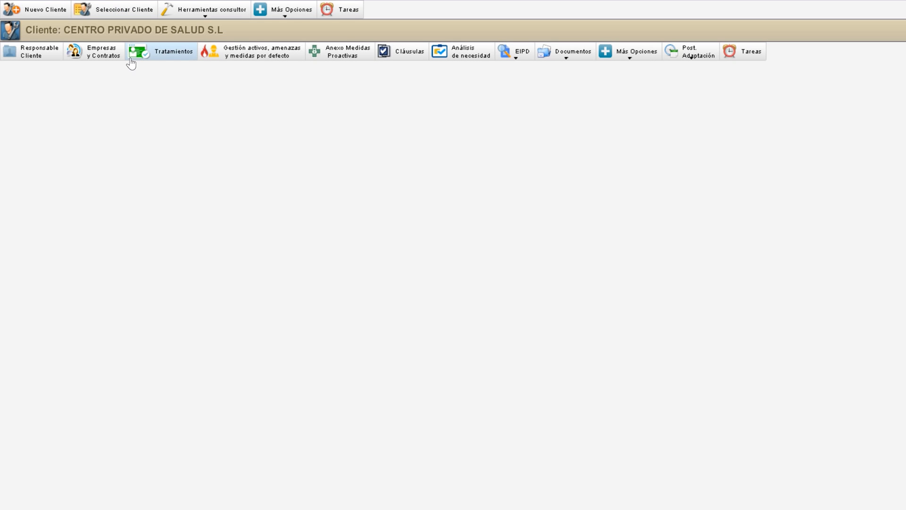
{"action": "left_click", "coordinate": [513, 57]}
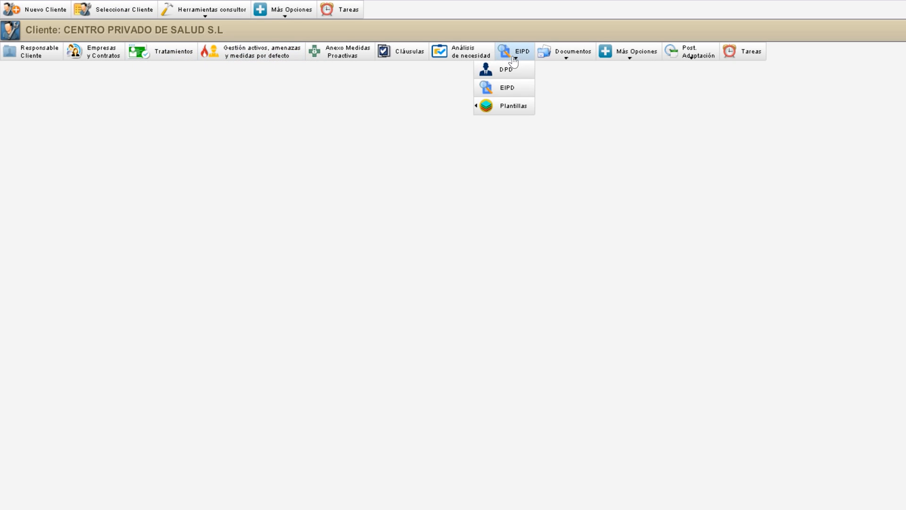
{"action": "left_click", "coordinate": [509, 88]}
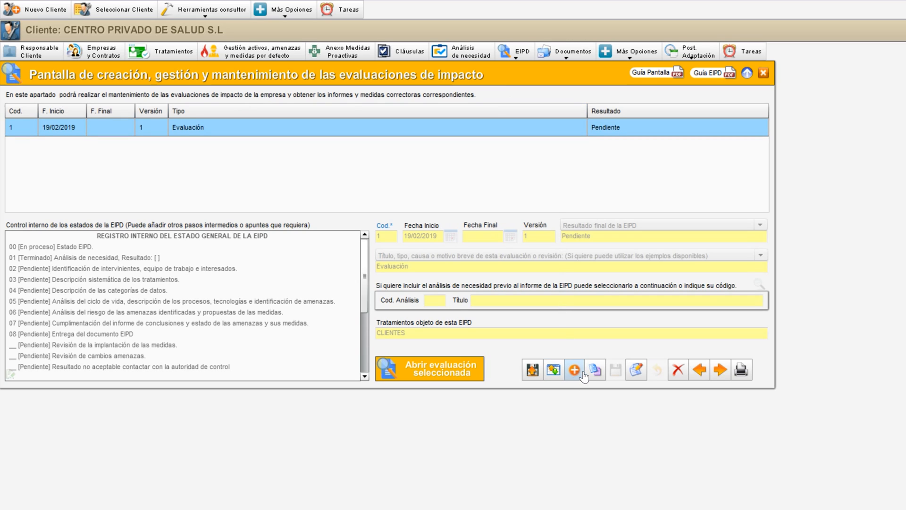
Open the existing impact evaluation for editing and review its status log, final result options and fields
{"action": "left_click", "coordinate": [636, 370]}
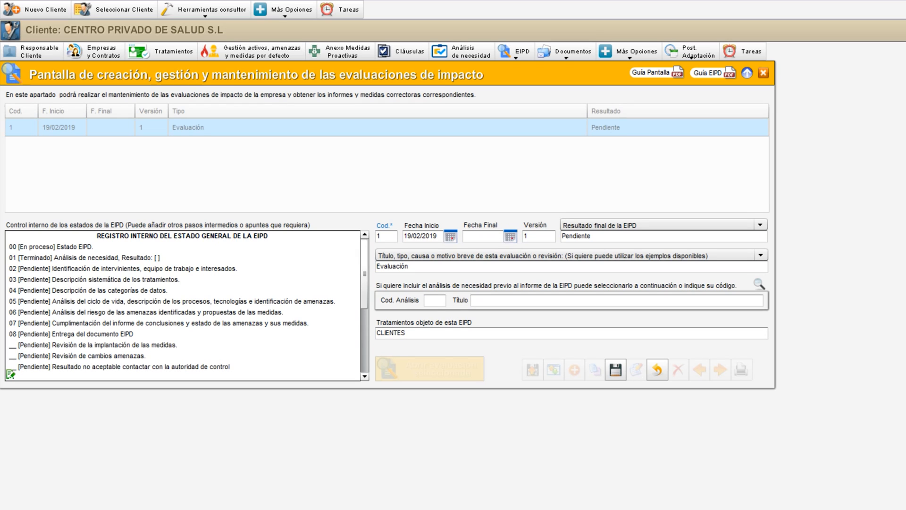
{"action": "left_click_drag", "start_coordinate": [9, 246], "coordinate": [195, 366]}
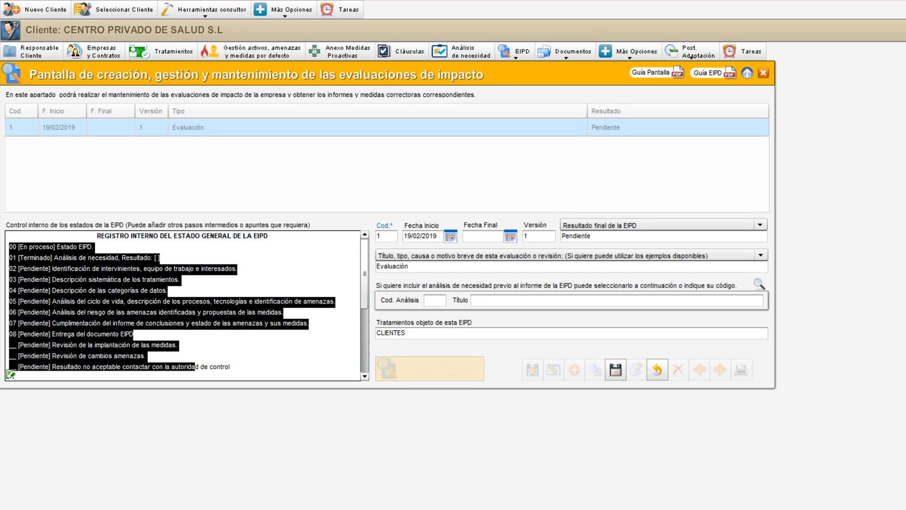
{"action": "left_click", "coordinate": [174, 323]}
{"action": "mouse_move", "coordinate": [364, 273]}
{"action": "left_mouse_down"}
{"action": "mouse_move", "coordinate": [365, 319]}
{"action": "mouse_move", "coordinate": [375, 270]}
{"action": "left_mouse_up"}
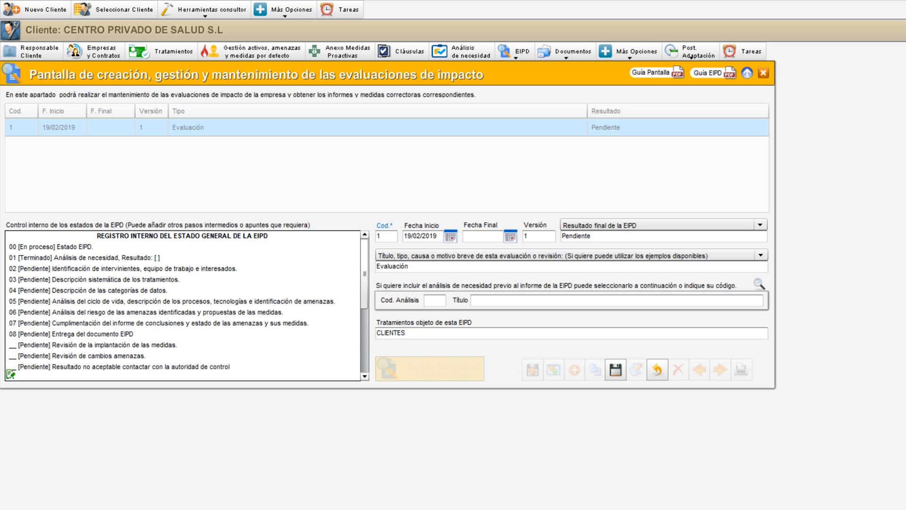
{"action": "mouse_move", "coordinate": [19, 268]}
{"action": "left_mouse_down"}
{"action": "mouse_move", "coordinate": [48, 268]}
{"action": "mouse_move", "coordinate": [20, 268]}
{"action": "left_mouse_up"}
{"action": "left_click", "coordinate": [20, 268]}
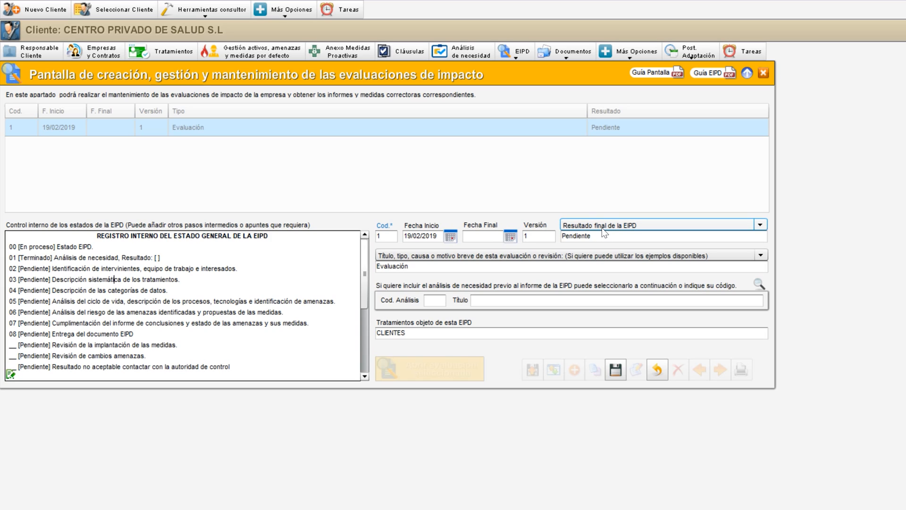
{"action": "left_click", "coordinate": [614, 225]}
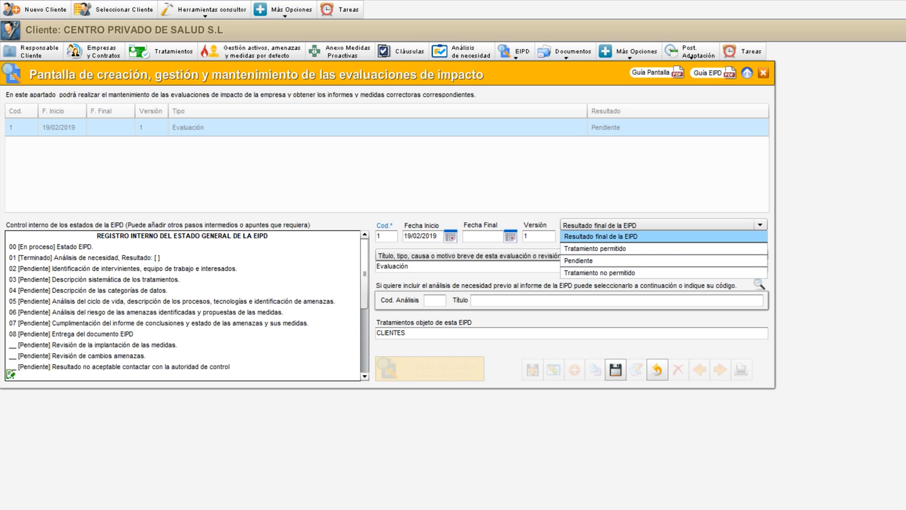
{"action": "left_click", "coordinate": [409, 266]}
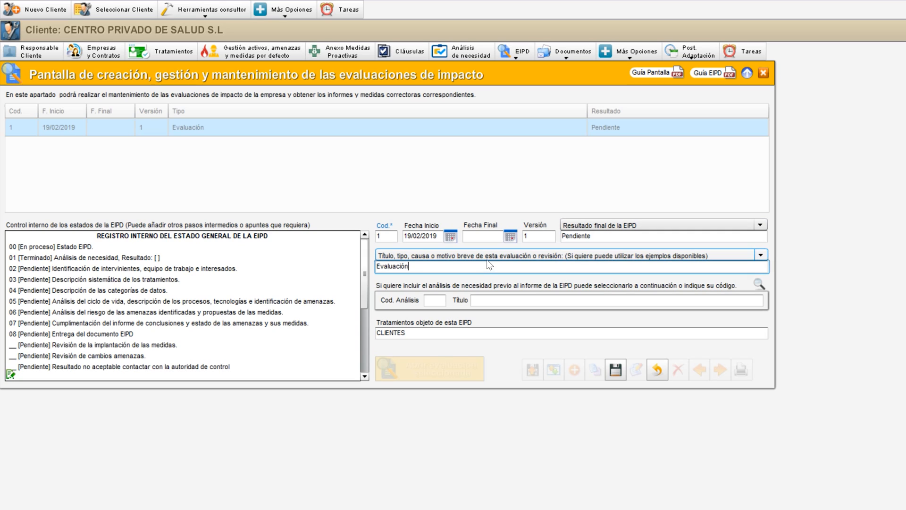
{"action": "left_click", "coordinate": [435, 300]}
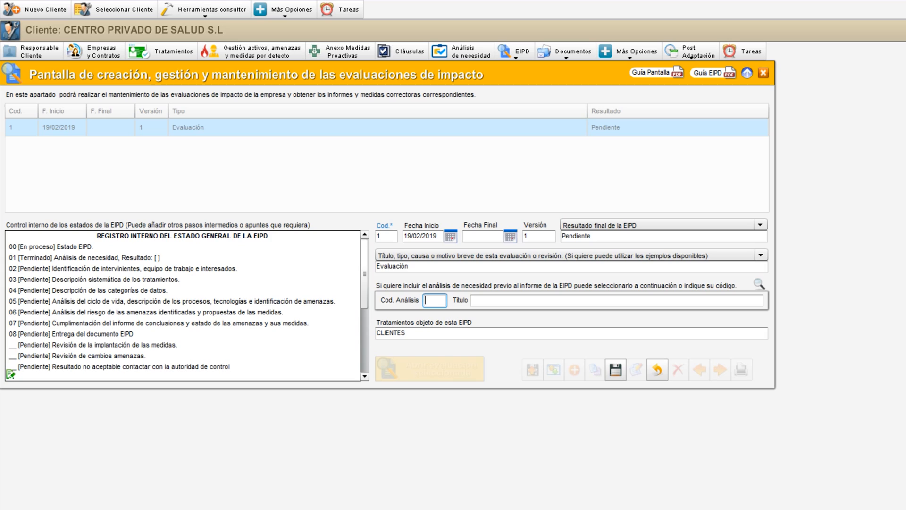
Review the analysis code, title and treatments fields of the evaluation, then cancel editing it
{"action": "left_click", "coordinate": [486, 300]}
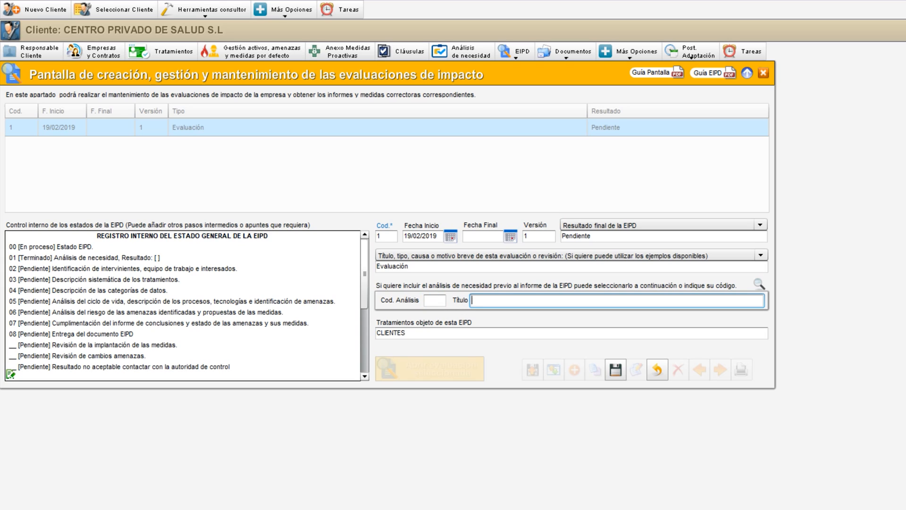
{"action": "key", "text": "Tab"}
{"action": "key", "text": "shift+Left"}
{"action": "key", "text": "shift+Left"}
{"action": "key", "text": "shift+Left"}
{"action": "key", "text": "shift+Left"}
{"action": "key", "text": "shift+Left"}
{"action": "key", "text": "shift+Left"}
{"action": "key", "text": "shift+Left"}
{"action": "key", "text": "shift+Left"}
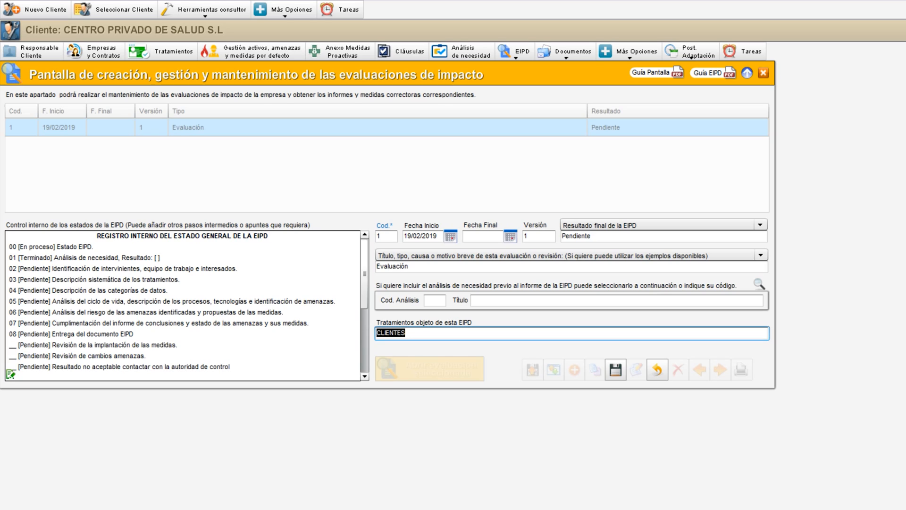
{"action": "left_click", "coordinate": [407, 332]}
{"action": "left_click", "coordinate": [661, 366]}
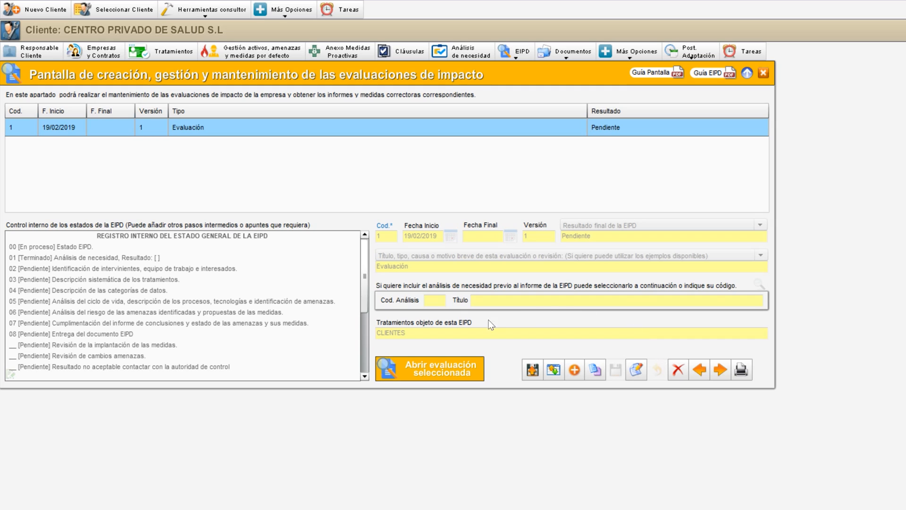
Open the selected impact evaluation and go to its participants (Intervinientes) section
{"action": "left_click", "coordinate": [447, 364]}
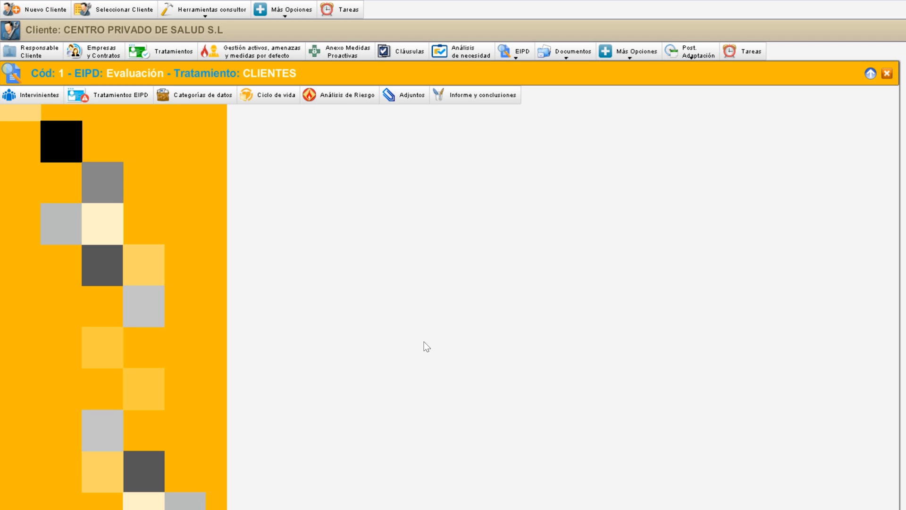
{"action": "left_click", "coordinate": [31, 96]}
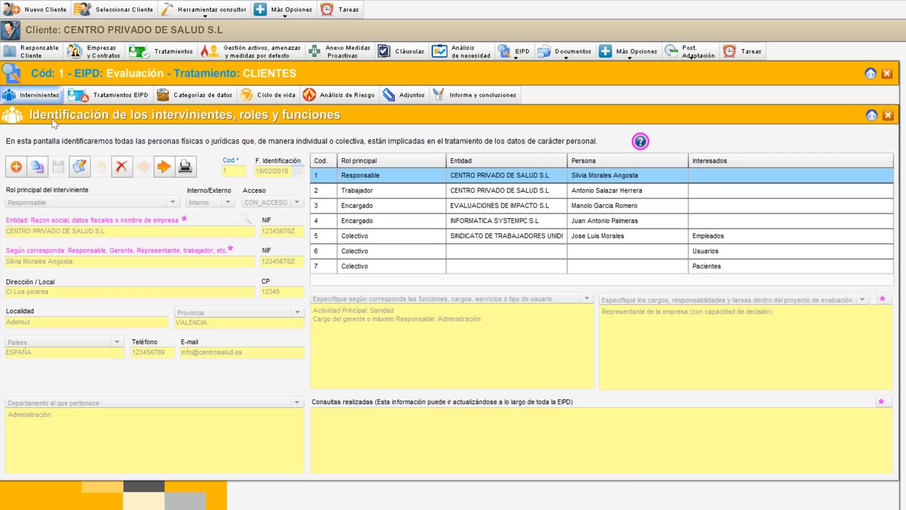
Read the help on participants, work team and collectives, then close it
{"action": "left_click", "coordinate": [640, 141]}
{"action": "left_click_drag", "start_coordinate": [663, 110], "coordinate": [409, 131]}
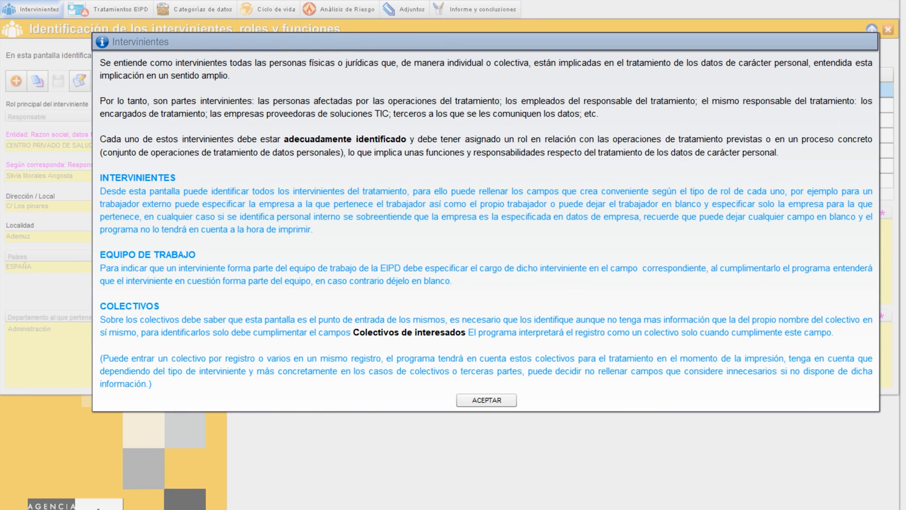
{"action": "left_click_drag", "start_coordinate": [204, 44], "coordinate": [195, 5]}
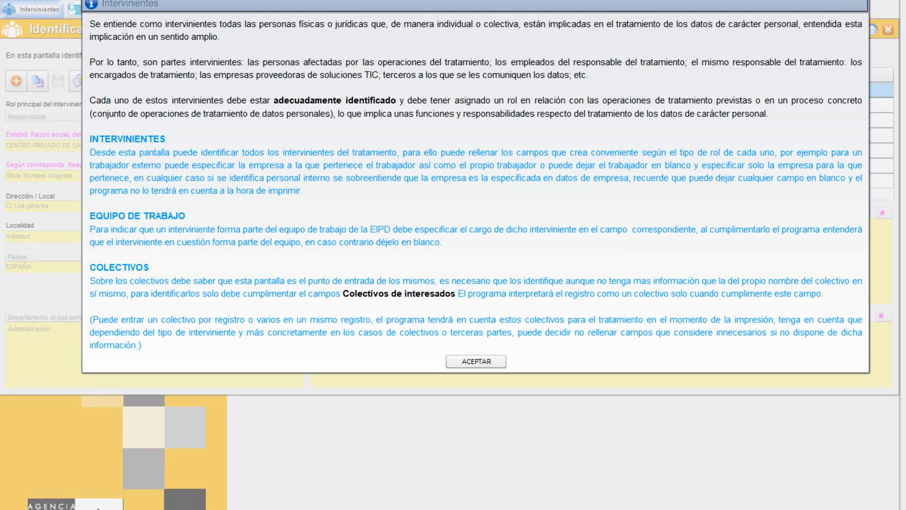
{"action": "left_click_drag", "start_coordinate": [89, 24], "coordinate": [223, 36]}
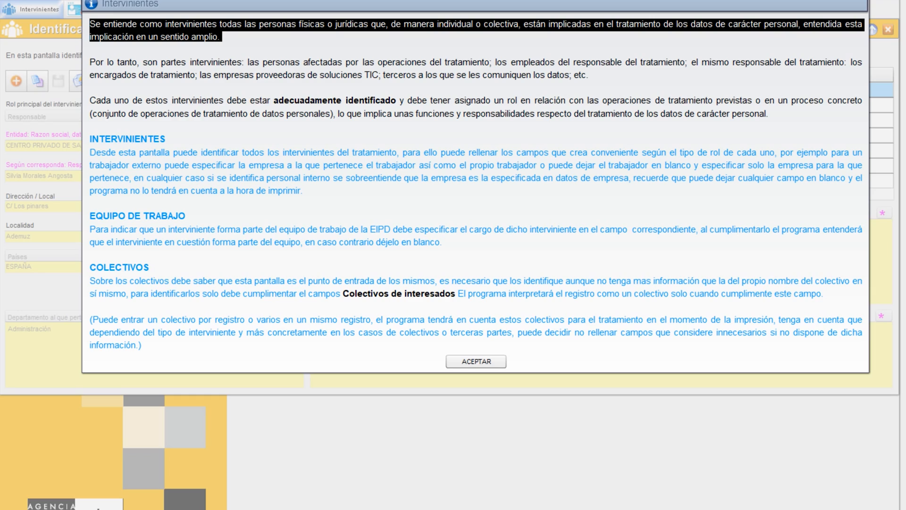
{"action": "left_click_drag", "start_coordinate": [223, 37], "coordinate": [590, 74]}
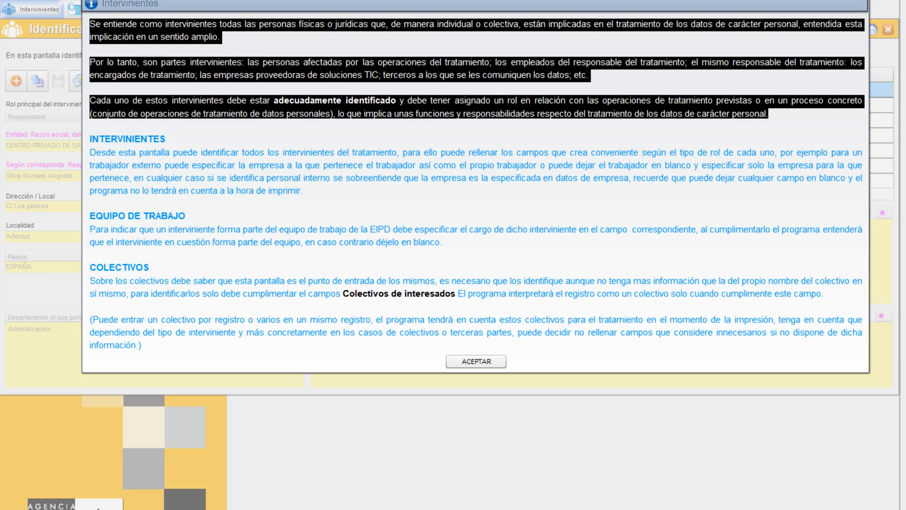
{"action": "left_click_drag", "start_coordinate": [90, 139], "coordinate": [140, 345]}
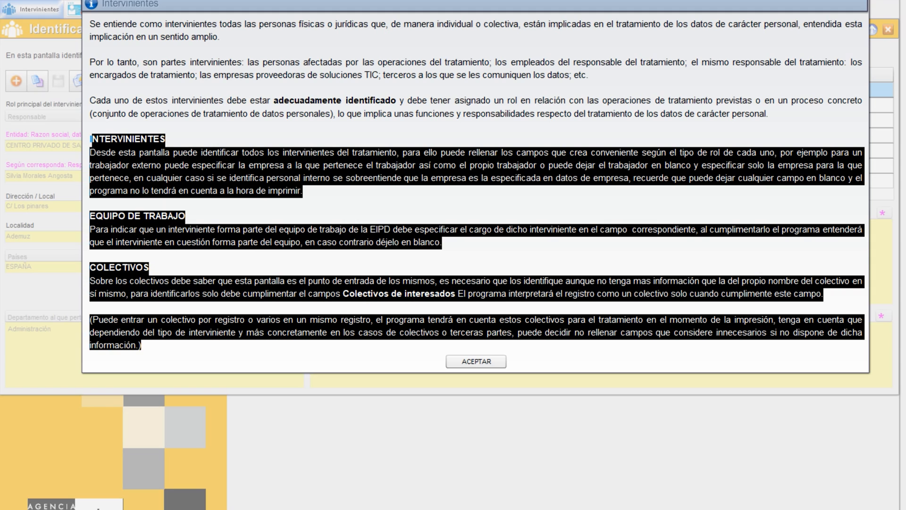
{"action": "left_click", "coordinate": [142, 345]}
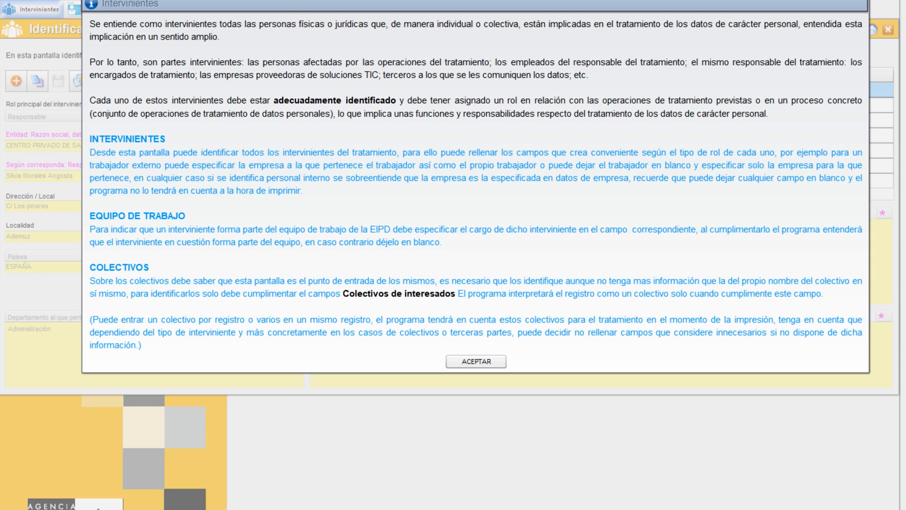
{"action": "left_click", "coordinate": [502, 365]}
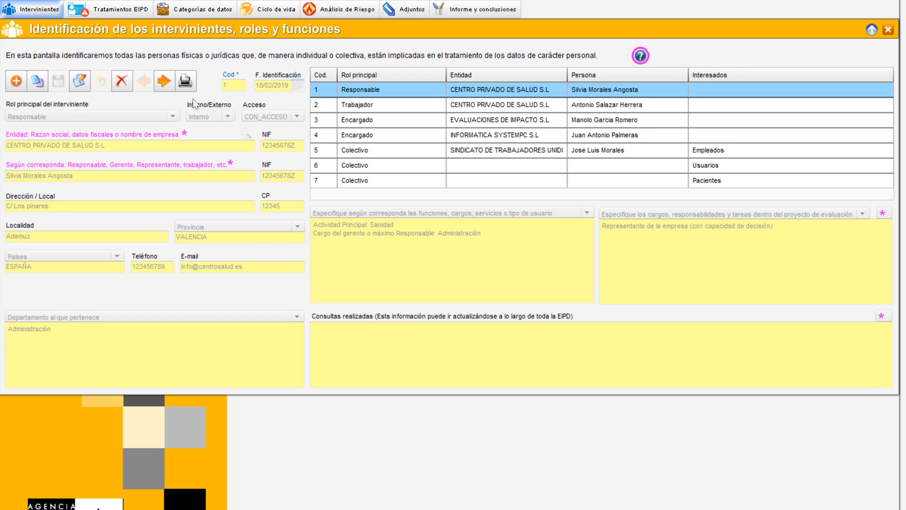
Edit the Responsable participant and browse the registered Responsable profiles for adding participants, closing without adding
{"action": "left_click", "coordinate": [80, 84]}
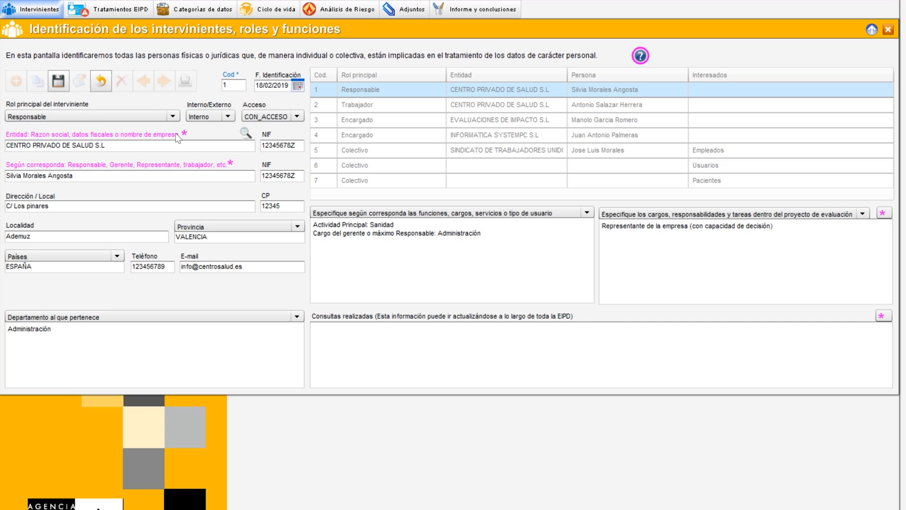
{"action": "left_click", "coordinate": [245, 135]}
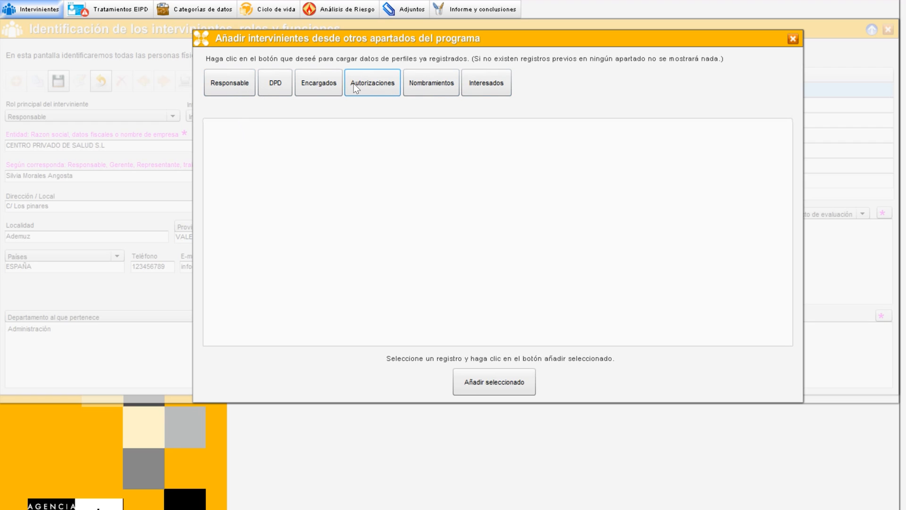
{"action": "left_click", "coordinate": [231, 84]}
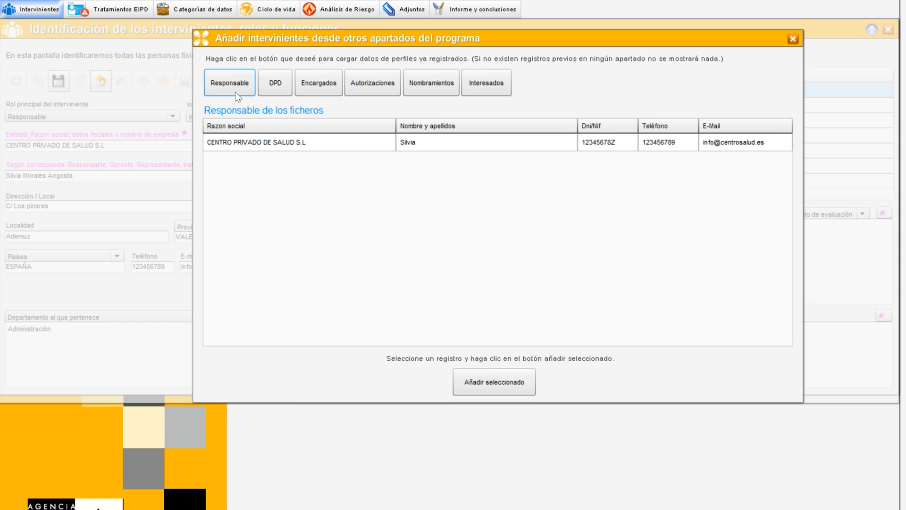
{"action": "left_click", "coordinate": [251, 143]}
{"action": "left_click", "coordinate": [793, 39]}
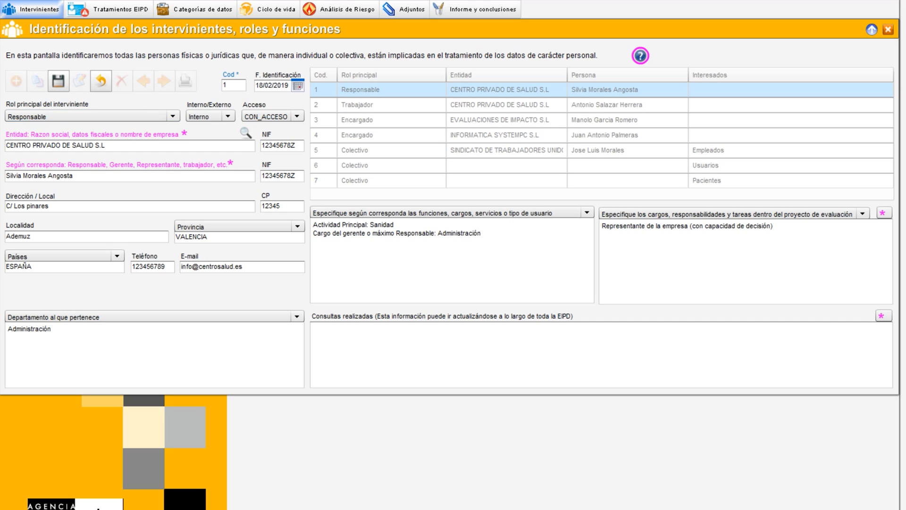
Review the options for the participant's main role, internal/external status and access
{"action": "left_click", "coordinate": [129, 115]}
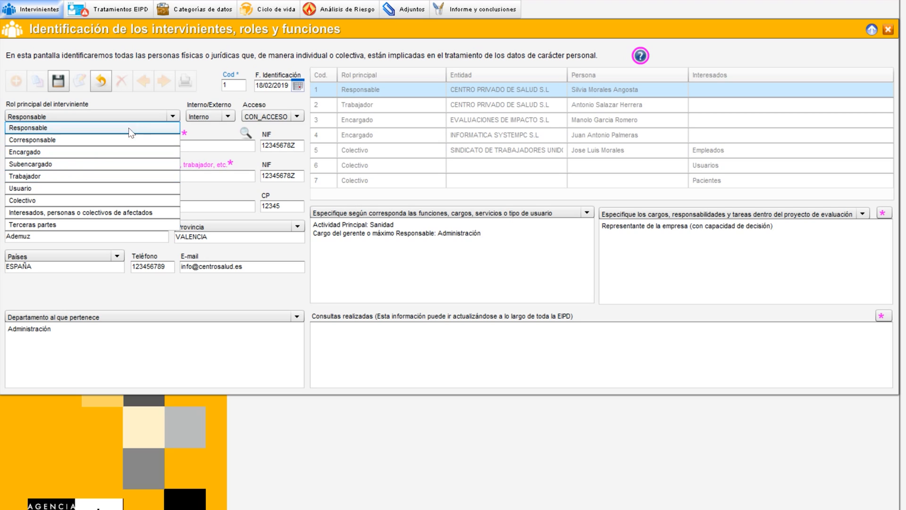
{"action": "left_click", "coordinate": [186, 99]}
{"action": "left_click", "coordinate": [226, 116]}
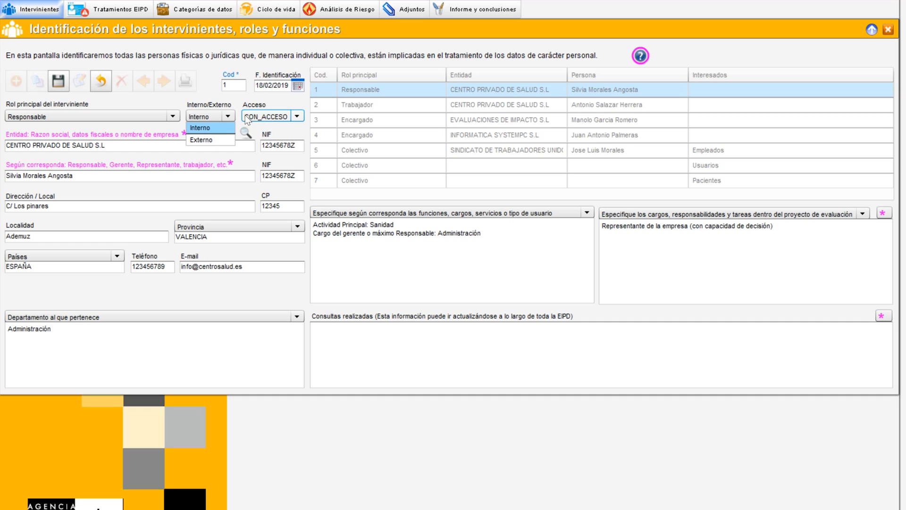
{"action": "left_click", "coordinate": [297, 117]}
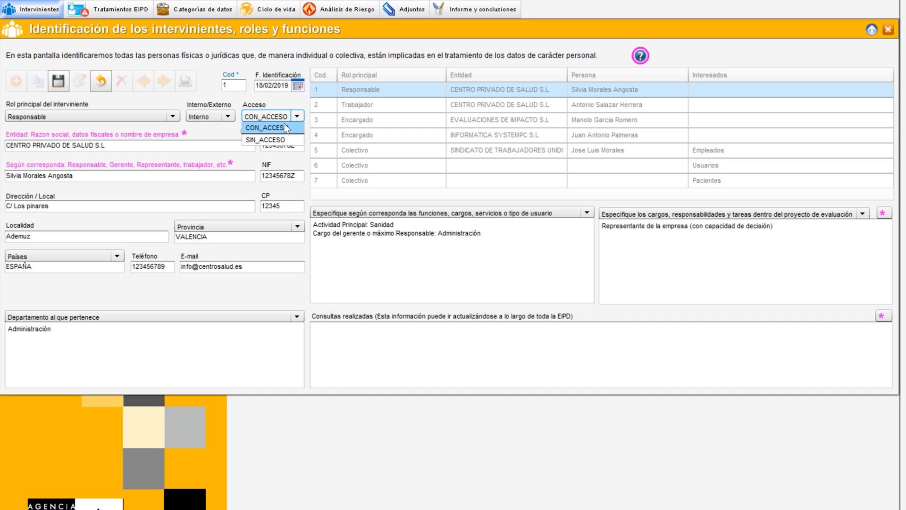
{"action": "left_click", "coordinate": [238, 99]}
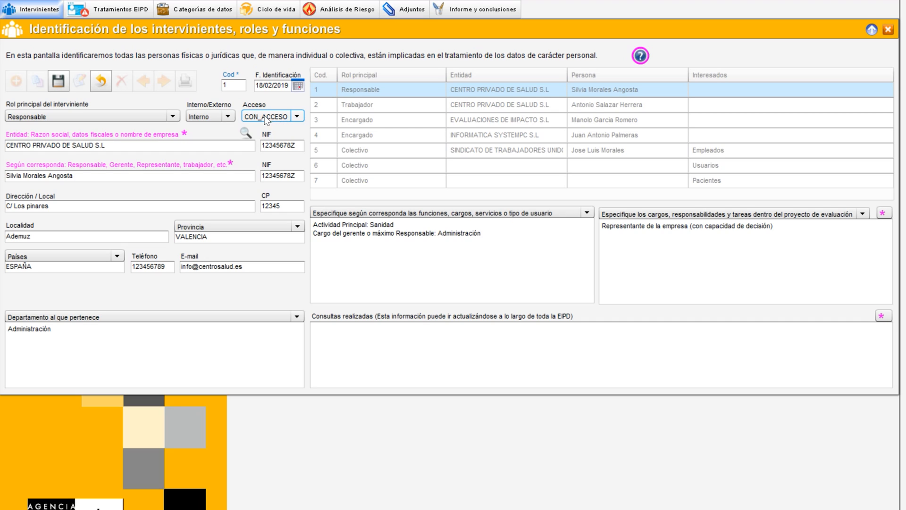
Examine the participant's entity, person, NIF, department and responsibilities fields, then cancel editing
{"action": "left_click_drag", "start_coordinate": [105, 145], "coordinate": [13, 145]}
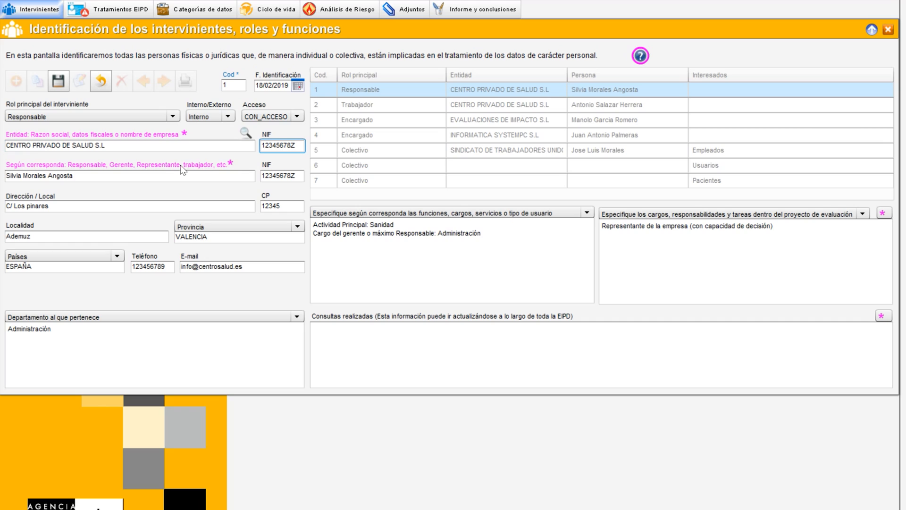
{"action": "left_click_drag", "start_coordinate": [73, 175], "coordinate": [22, 175]}
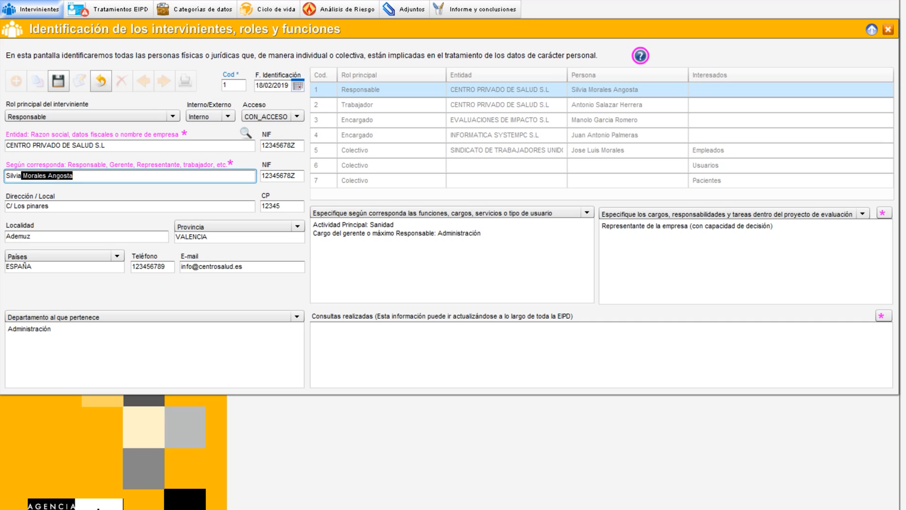
{"action": "left_click", "coordinate": [295, 176]}
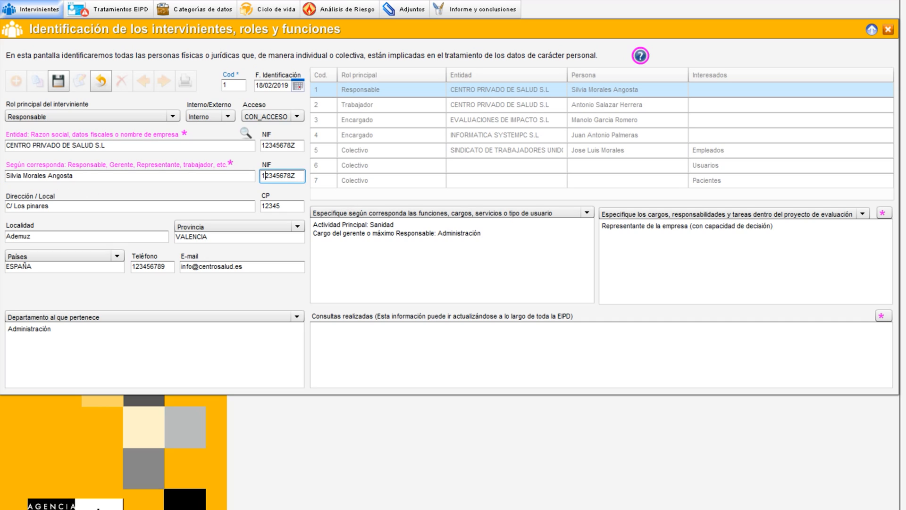
{"action": "left_click", "coordinate": [95, 176]}
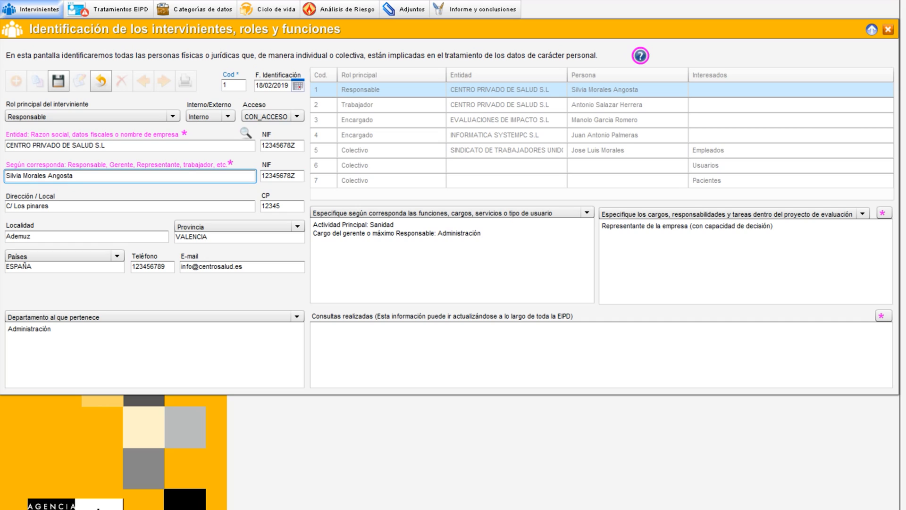
{"action": "left_click", "coordinate": [32, 175]}
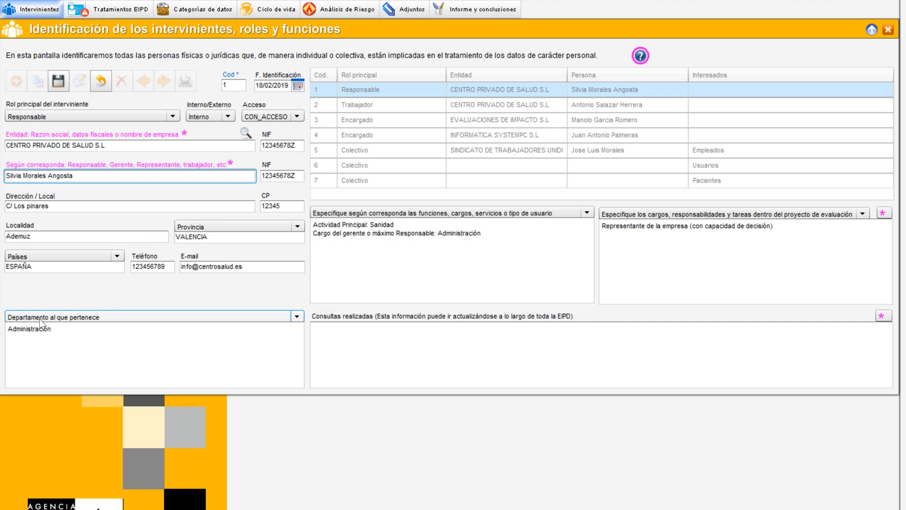
{"action": "left_click", "coordinate": [74, 317]}
{"action": "left_click", "coordinate": [73, 317]}
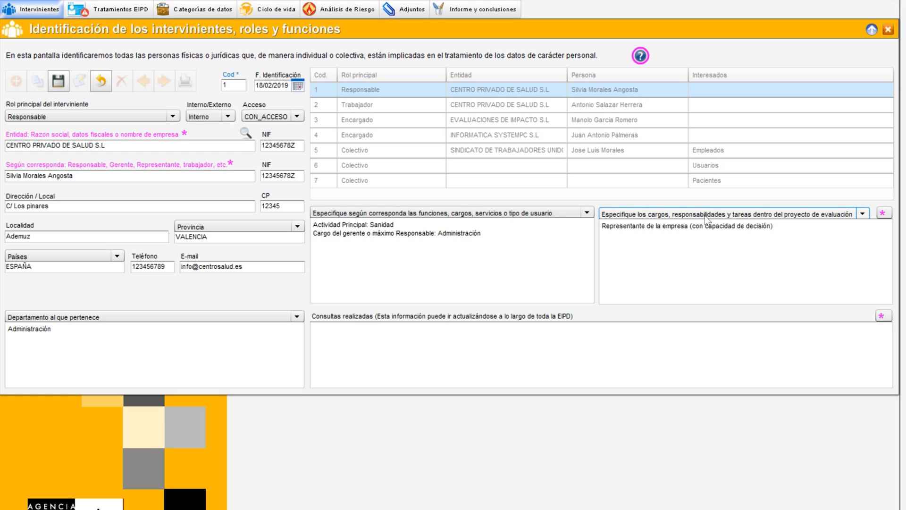
{"action": "left_click_drag", "start_coordinate": [772, 226], "coordinate": [602, 226]}
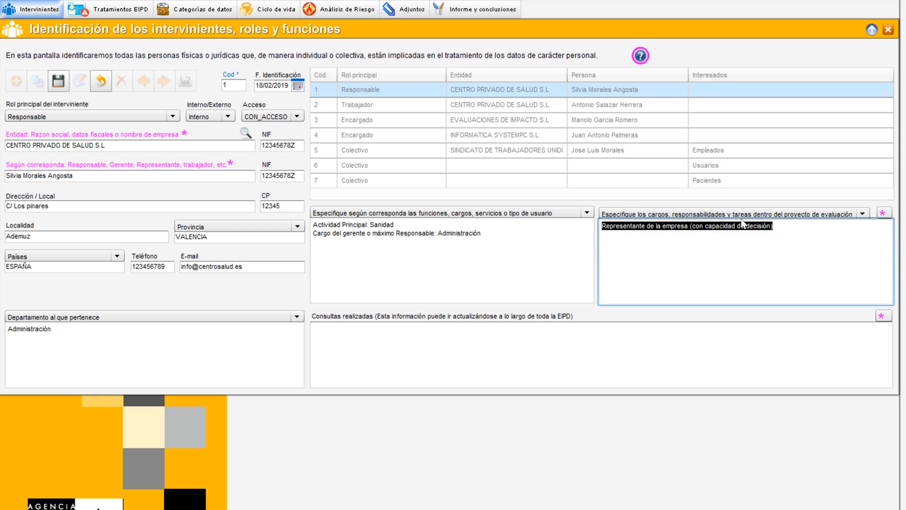
{"action": "left_click", "coordinate": [773, 226]}
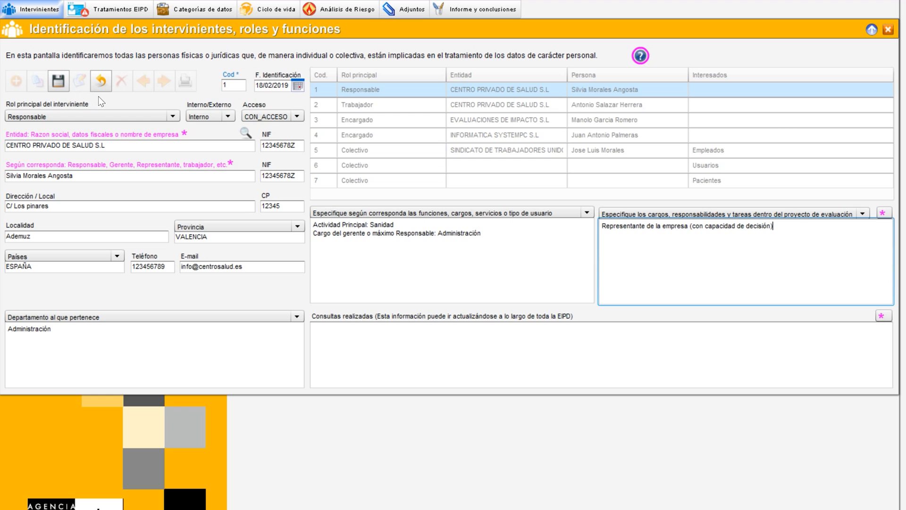
{"action": "left_click", "coordinate": [101, 84]}
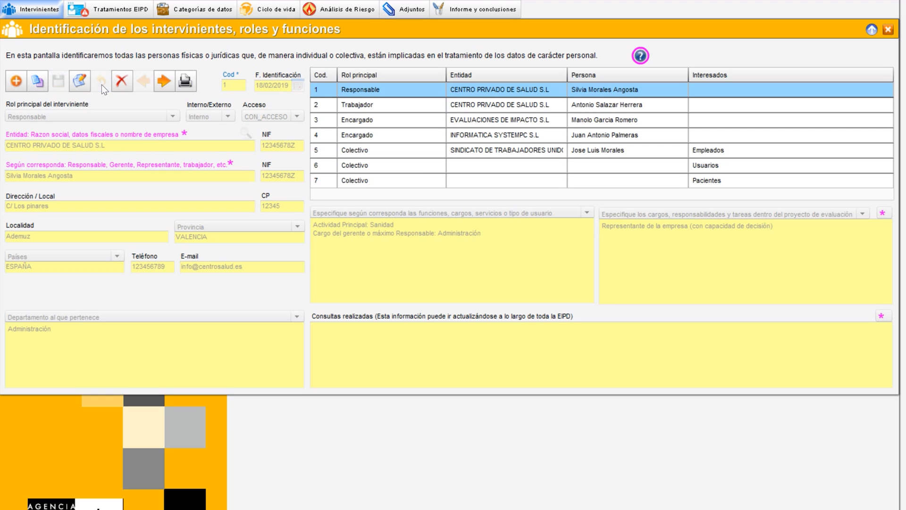
Open the Trabajador participant for editing and examine its entity, person and NIF fields
{"action": "left_click", "coordinate": [362, 109]}
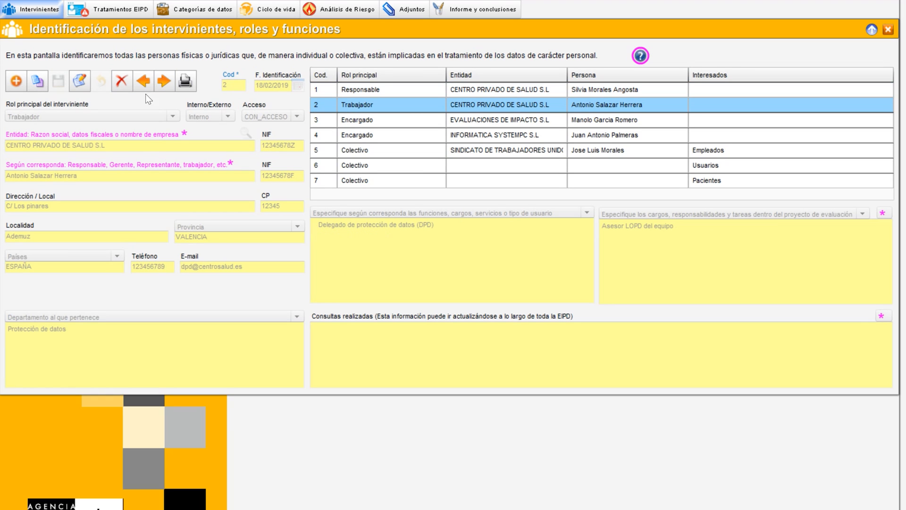
{"action": "left_click", "coordinate": [79, 88]}
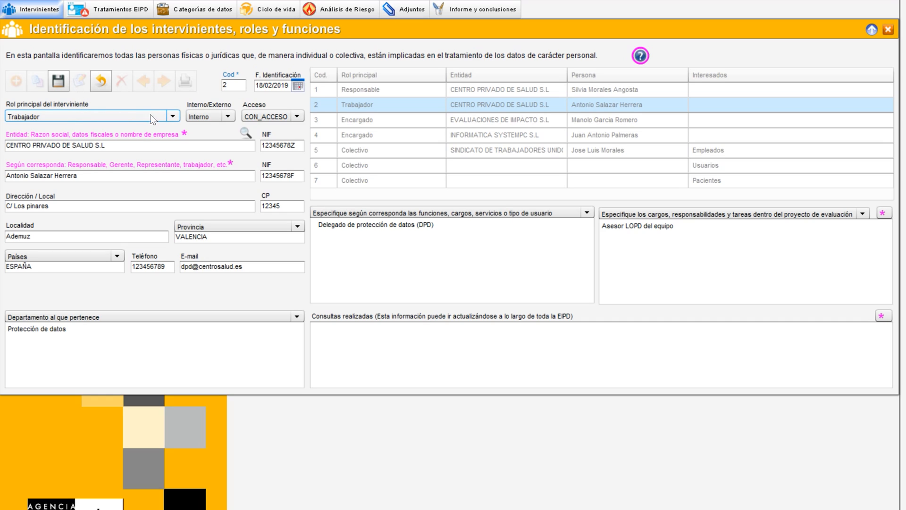
{"action": "left_click", "coordinate": [106, 145]}
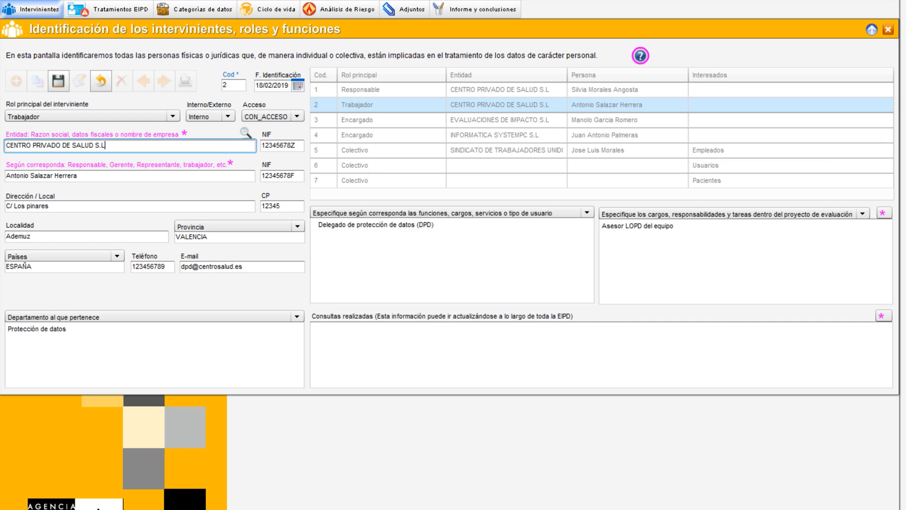
{"action": "left_click_drag", "start_coordinate": [78, 176], "coordinate": [11, 176]}
{"action": "left_click", "coordinate": [295, 176]}
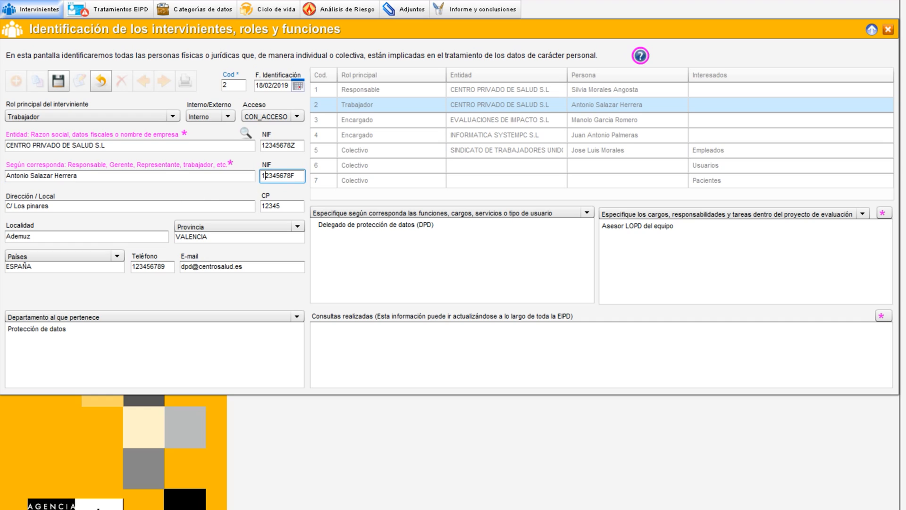
Examine the Trabajador participant's address, postcode, e-mail, functions and responsibilities fields, then cancel editing
{"action": "left_click", "coordinate": [131, 206]}
{"action": "left_click", "coordinate": [282, 206]}
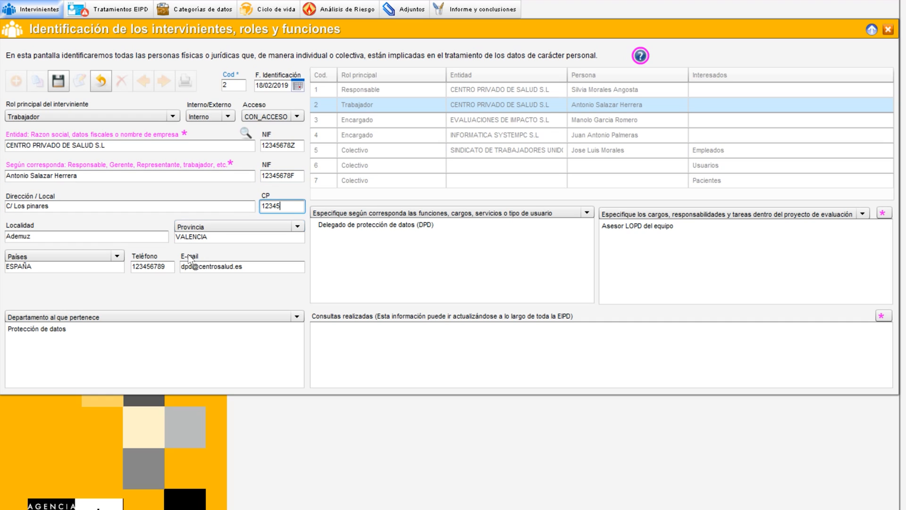
{"action": "left_click", "coordinate": [193, 267]}
{"action": "left_click_drag", "start_coordinate": [242, 267], "coordinate": [180, 268]}
{"action": "left_click", "coordinate": [181, 267]}
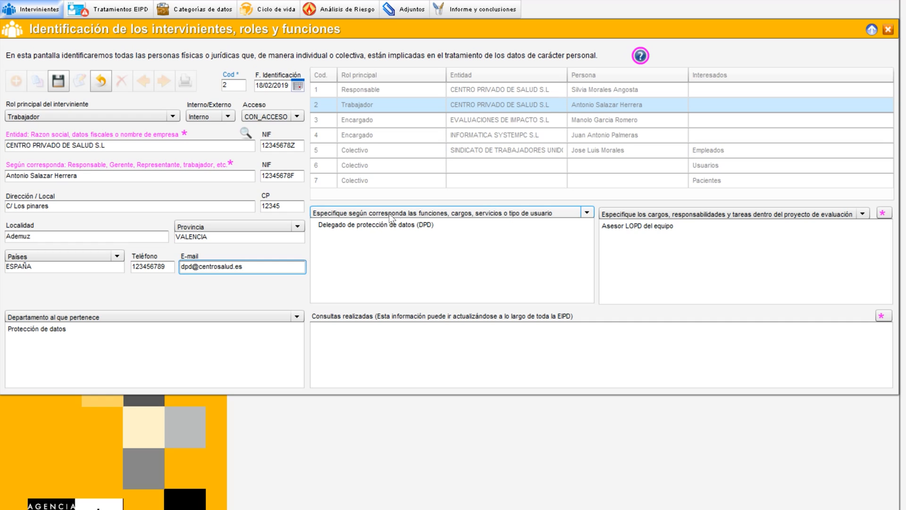
{"action": "left_click_drag", "start_coordinate": [319, 225], "coordinate": [435, 225]}
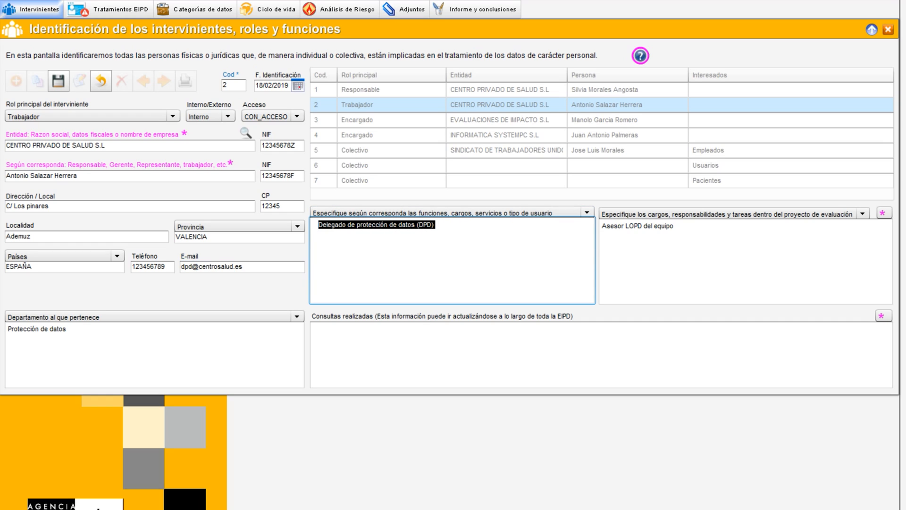
{"action": "left_click_drag", "start_coordinate": [673, 226], "coordinate": [601, 226]}
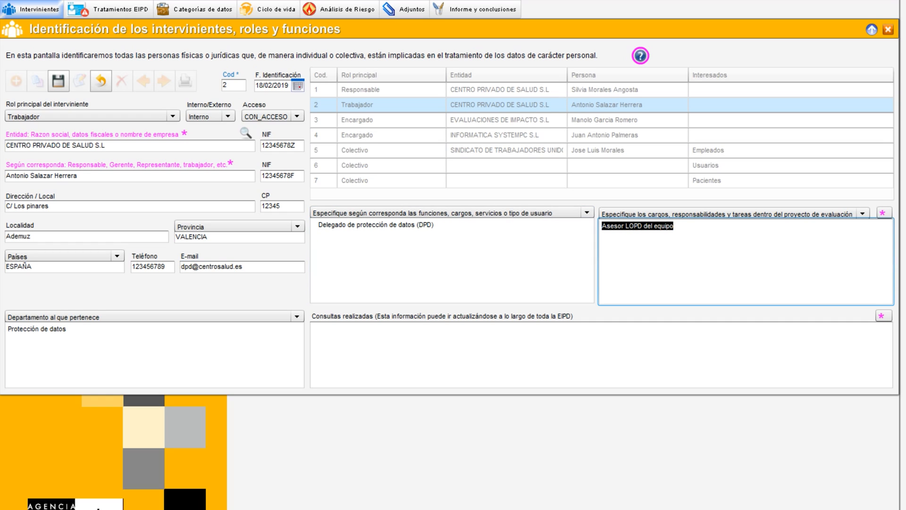
{"action": "left_click", "coordinate": [634, 226]}
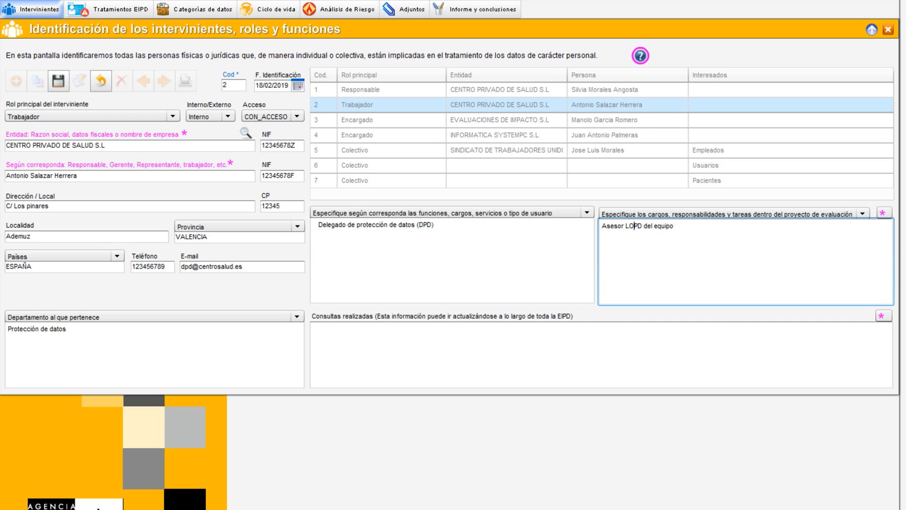
{"action": "left_click", "coordinate": [100, 81]}
Browse the two Encargado participants and the union collective participant records
{"action": "left_click", "coordinate": [373, 122]}
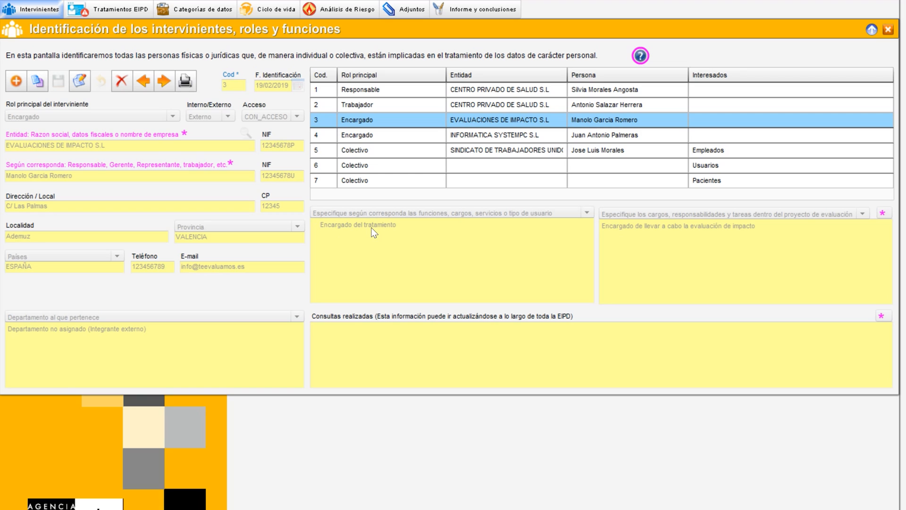
{"action": "left_click", "coordinate": [369, 134]}
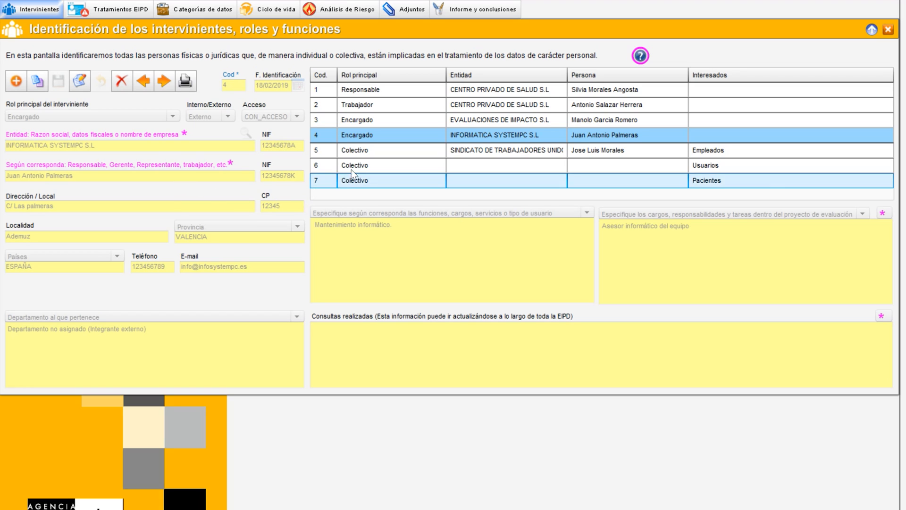
{"action": "left_click", "coordinate": [363, 152]}
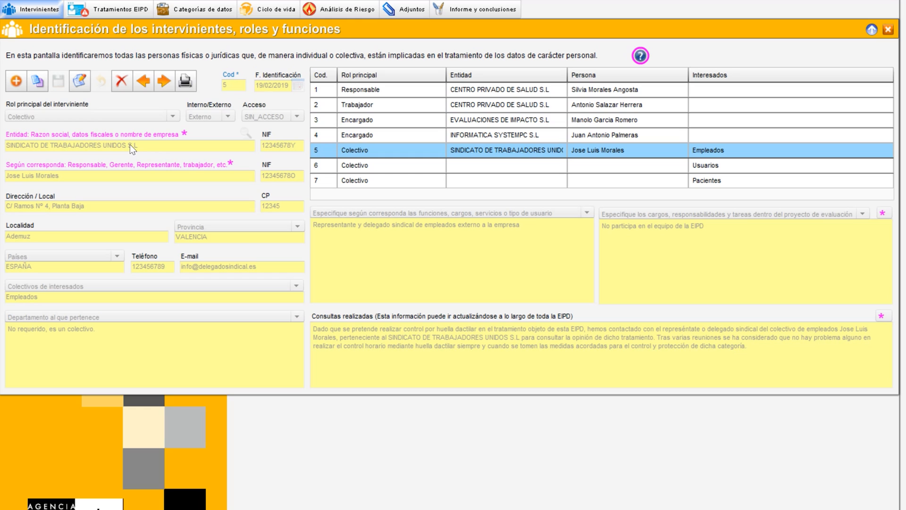
Open the union collective participant for editing, examine its entity and consultations text, then cancel editing
{"action": "left_click", "coordinate": [79, 80]}
{"action": "left_click_drag", "start_coordinate": [138, 145], "coordinate": [10, 145]}
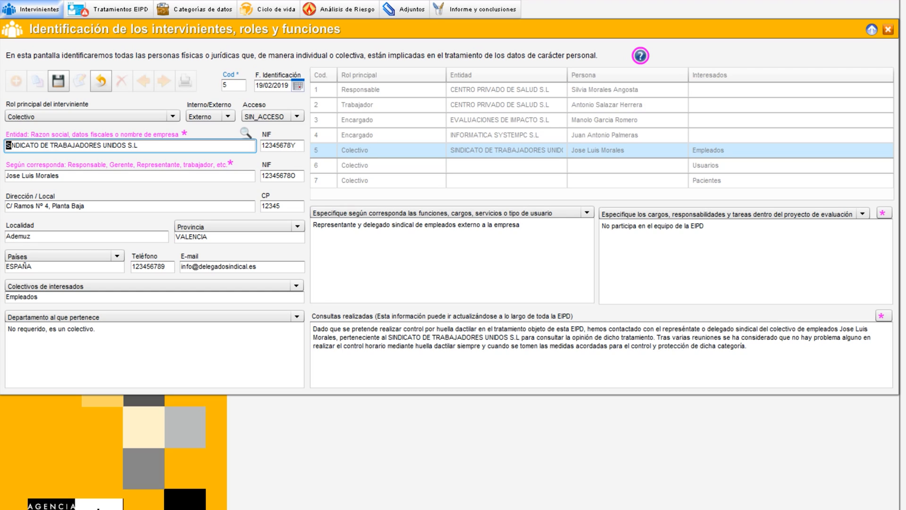
{"action": "left_click_drag", "start_coordinate": [313, 329], "coordinate": [747, 347]}
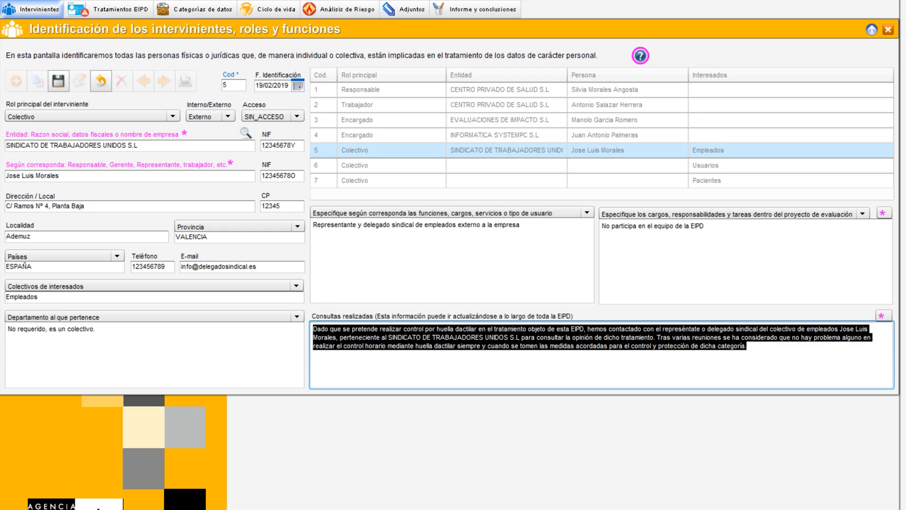
{"action": "left_click", "coordinate": [314, 355]}
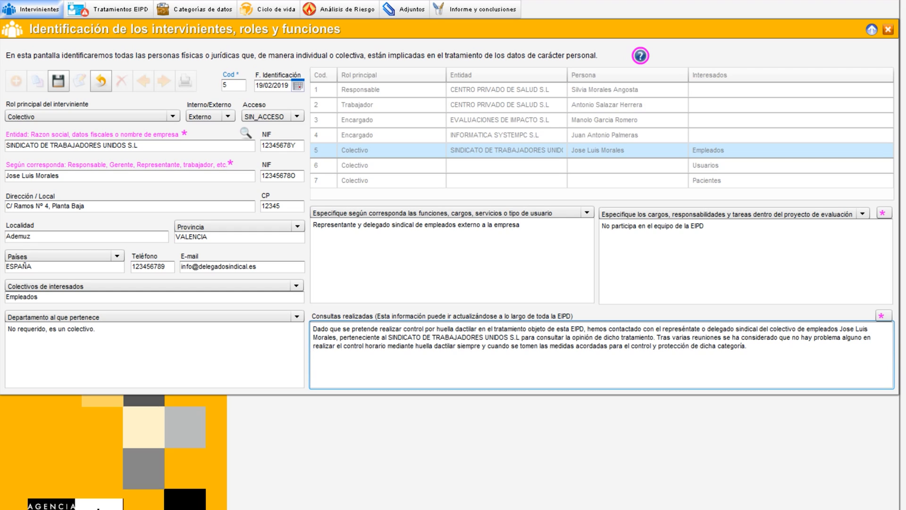
{"action": "left_click", "coordinate": [93, 81]}
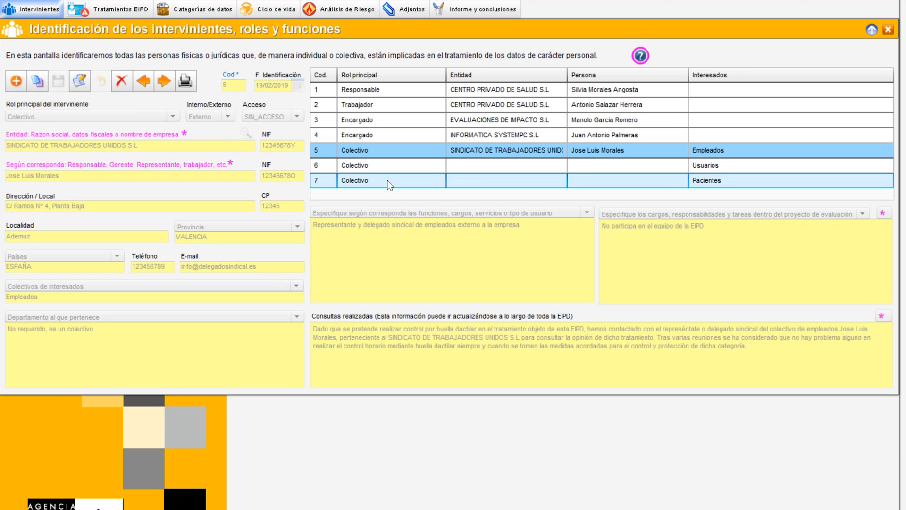
Review the Usuarios and Pacientes collective participants, then open the EIPD treatments screen
{"action": "left_click", "coordinate": [372, 166]}
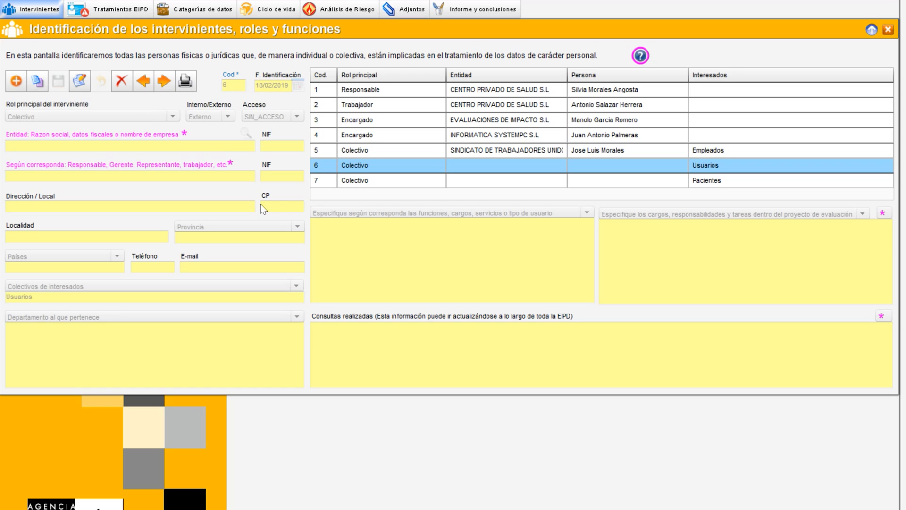
{"action": "left_click", "coordinate": [372, 180]}
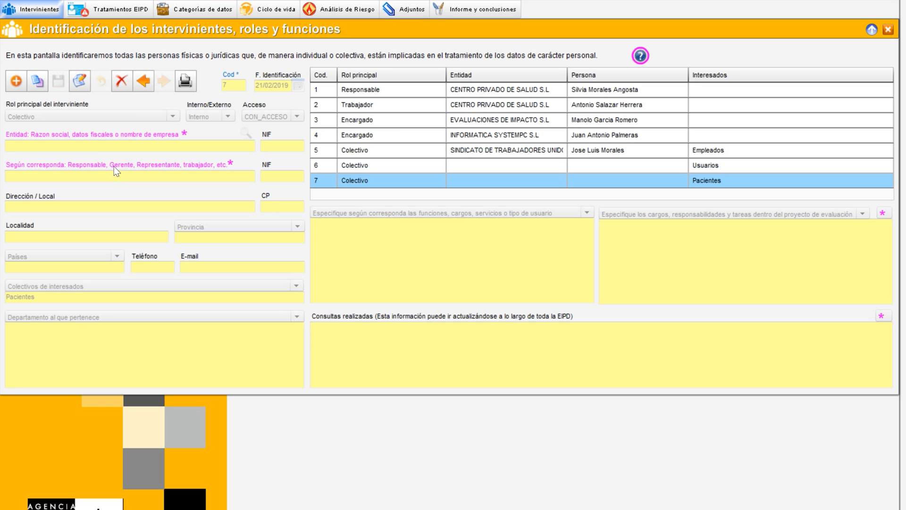
{"action": "left_click", "coordinate": [118, 13]}
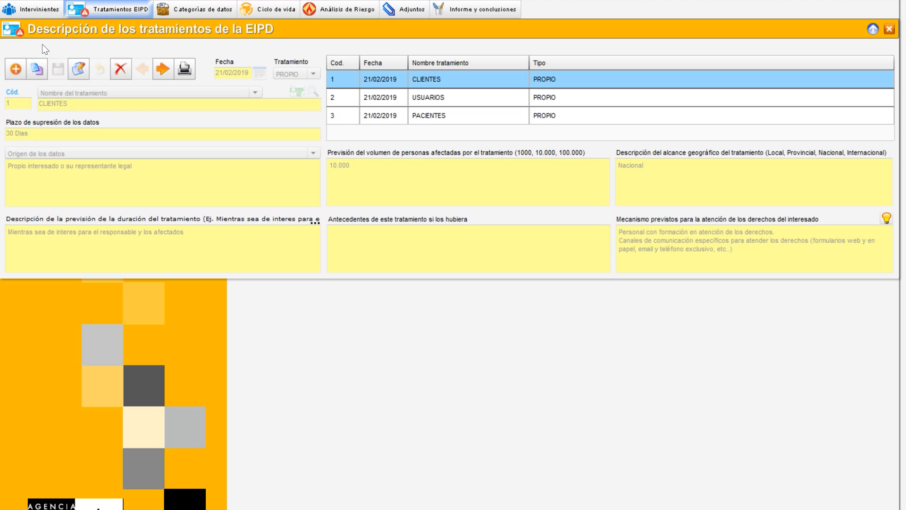
Start a new data category and browse its treatment, purpose and affected collectives options, then cancel it
{"action": "left_click", "coordinate": [195, 17]}
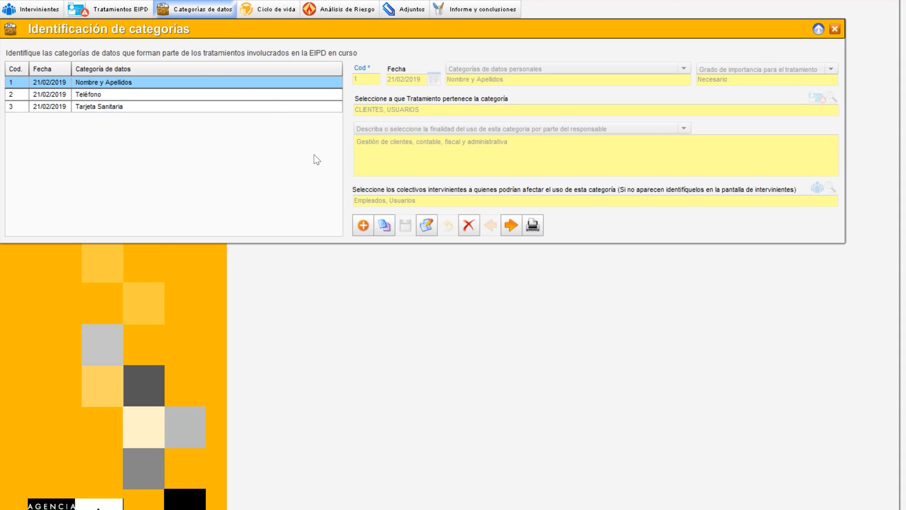
{"action": "left_click", "coordinate": [364, 225]}
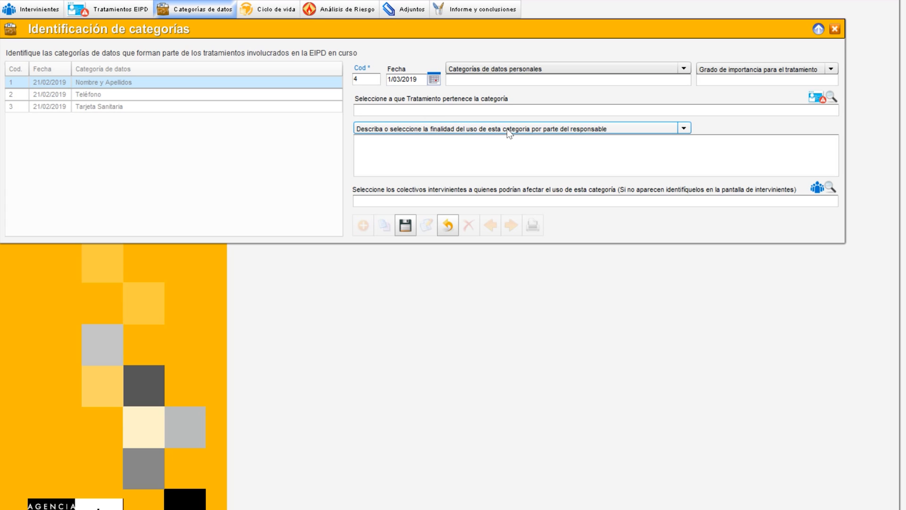
{"action": "left_click", "coordinate": [824, 98]}
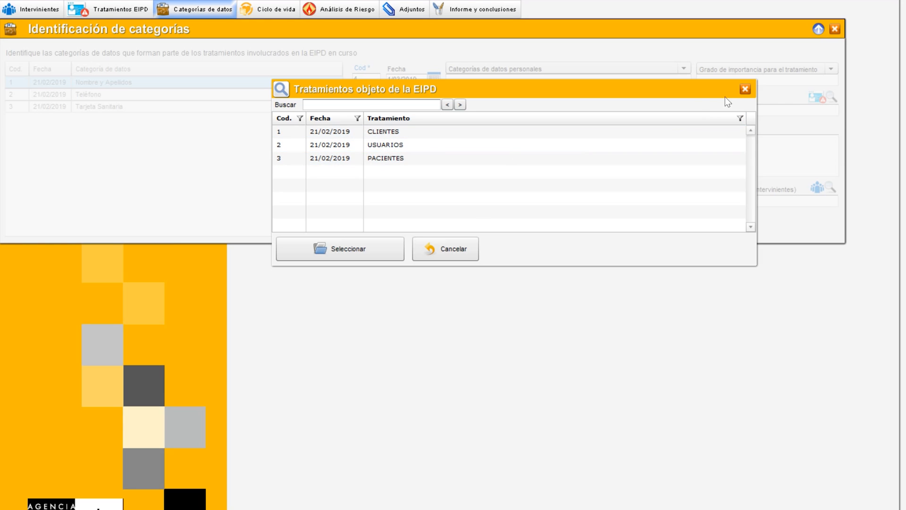
{"action": "left_click", "coordinate": [746, 91]}
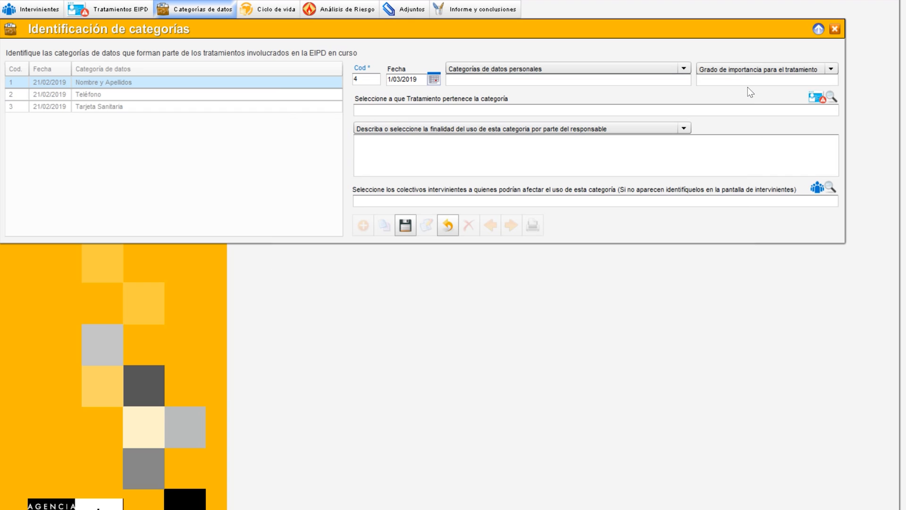
{"action": "left_click", "coordinate": [496, 127]}
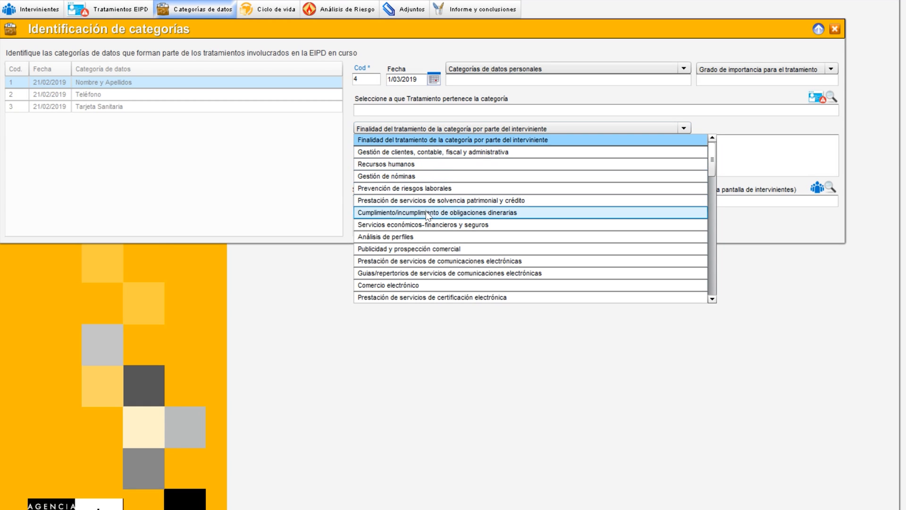
{"action": "left_click", "coordinate": [765, 159]}
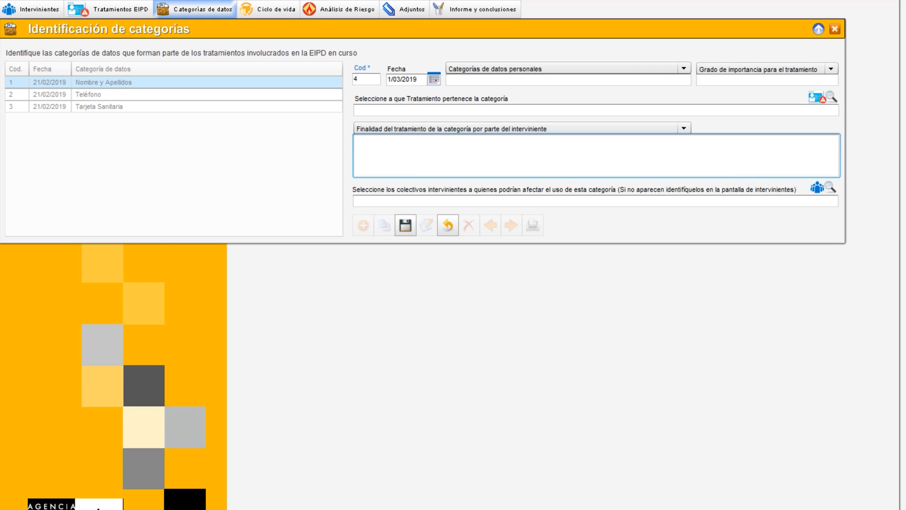
{"action": "left_click", "coordinate": [820, 188]}
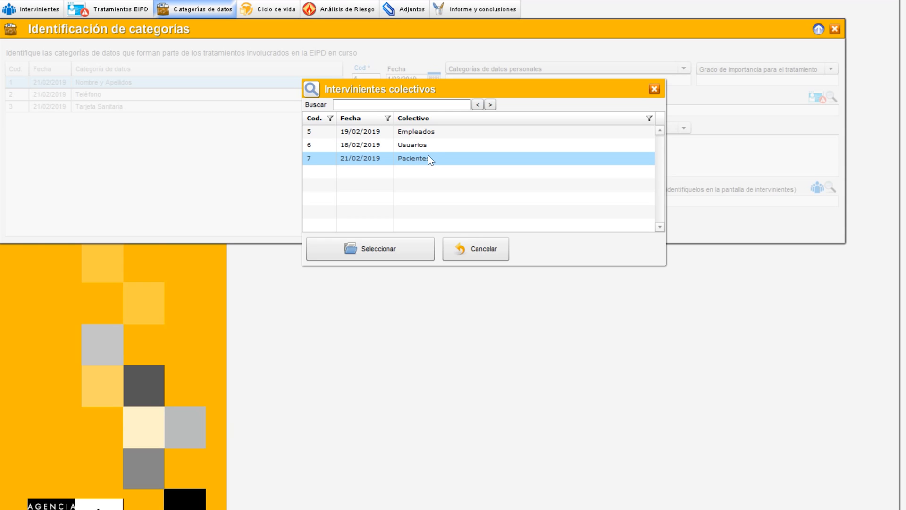
{"action": "left_click", "coordinate": [476, 251]}
{"action": "left_click", "coordinate": [448, 226]}
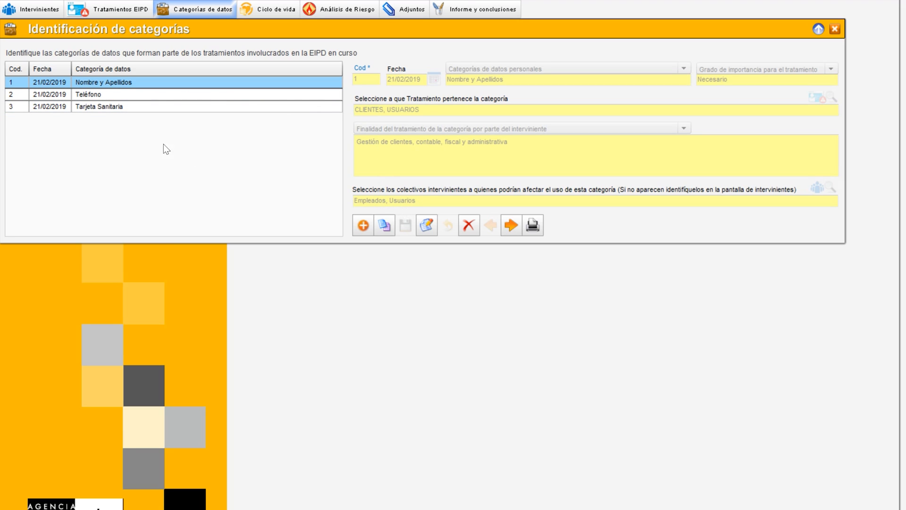
Review the Teléfono and Tarjeta Sanitaria data category records
{"action": "left_click", "coordinate": [111, 95]}
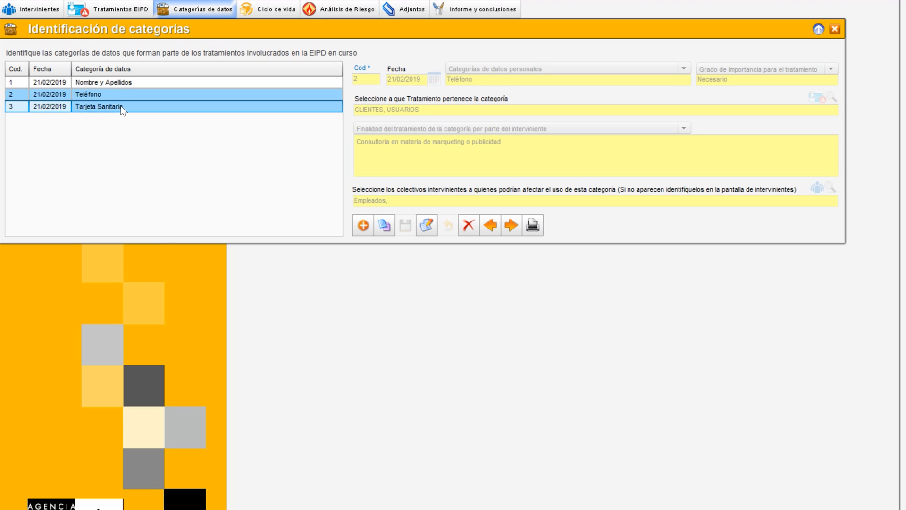
{"action": "left_click", "coordinate": [121, 106]}
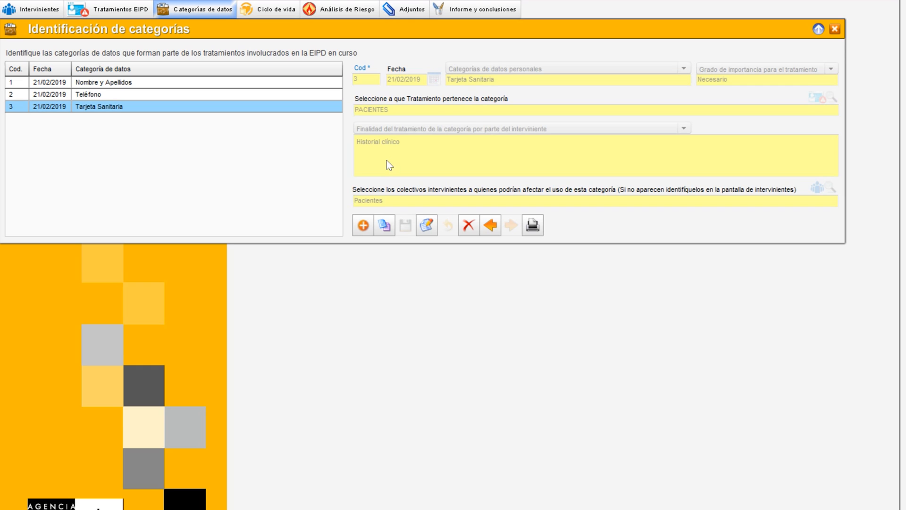
Create a new life-cycle record and assign the Responsable of CENTRO PRIVADO DE SALUD S.L as its participant
{"action": "left_click", "coordinate": [269, 17]}
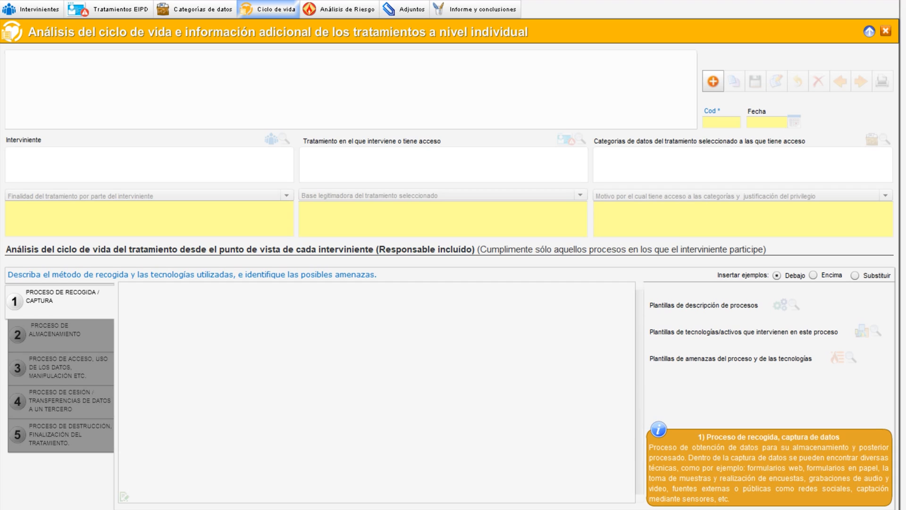
{"action": "left_click", "coordinate": [713, 81]}
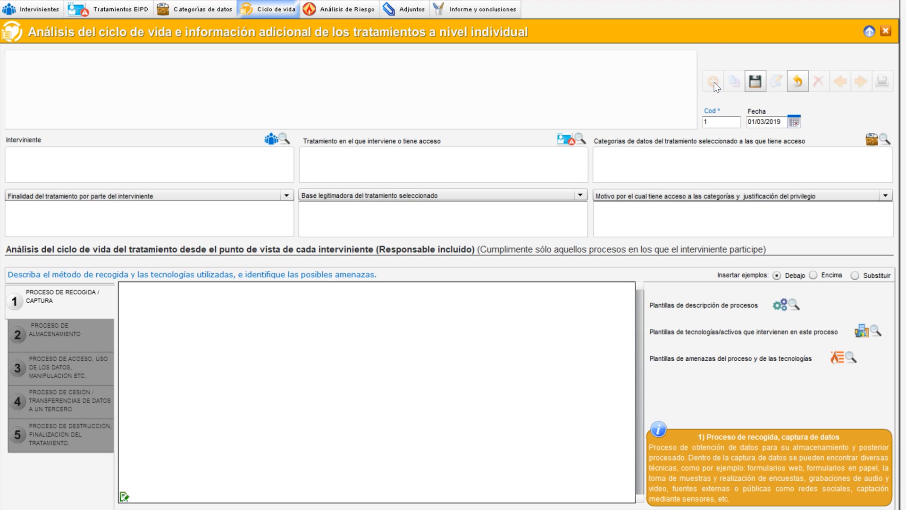
{"action": "left_click", "coordinate": [278, 142]}
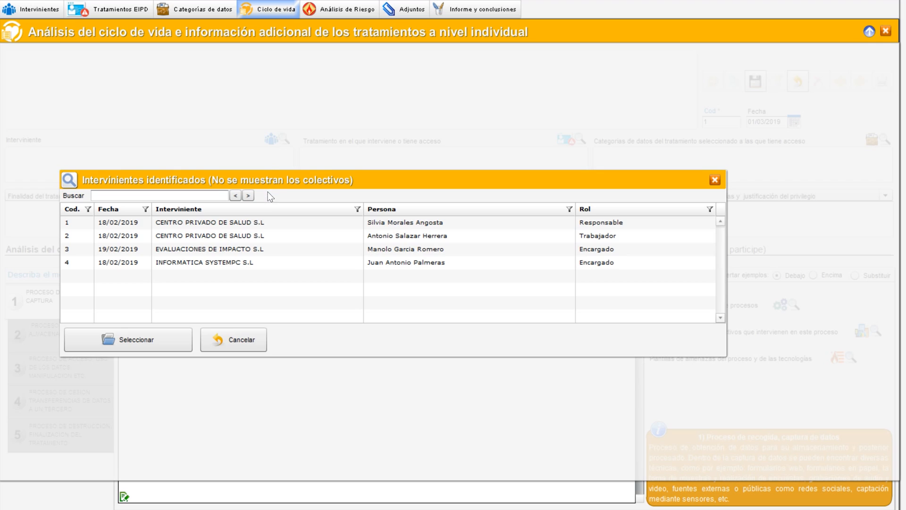
{"action": "left_click", "coordinate": [244, 227]}
{"action": "double_click", "coordinate": [244, 227]}
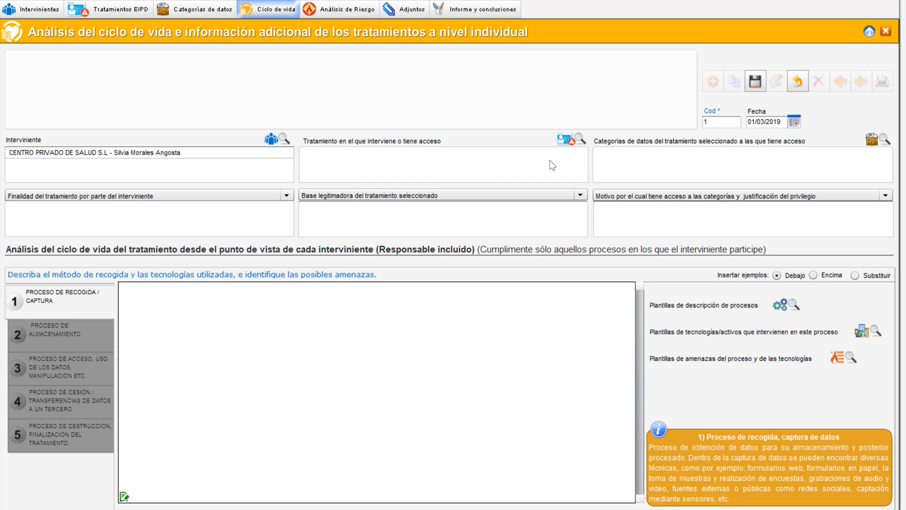
Add the CLIENTES, USUARIOS and PACIENTES treatments to the life-cycle record
{"action": "left_click", "coordinate": [567, 142]}
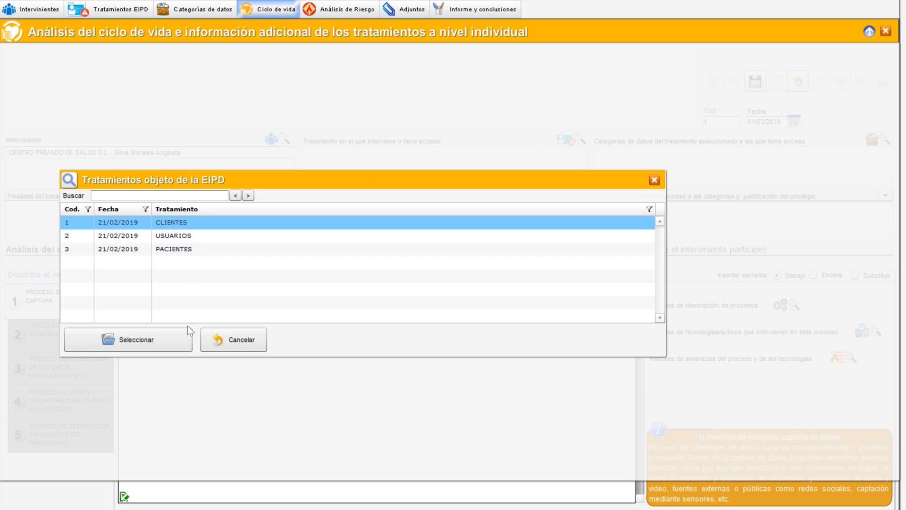
{"action": "left_click", "coordinate": [182, 349]}
{"action": "left_click", "coordinate": [567, 142]}
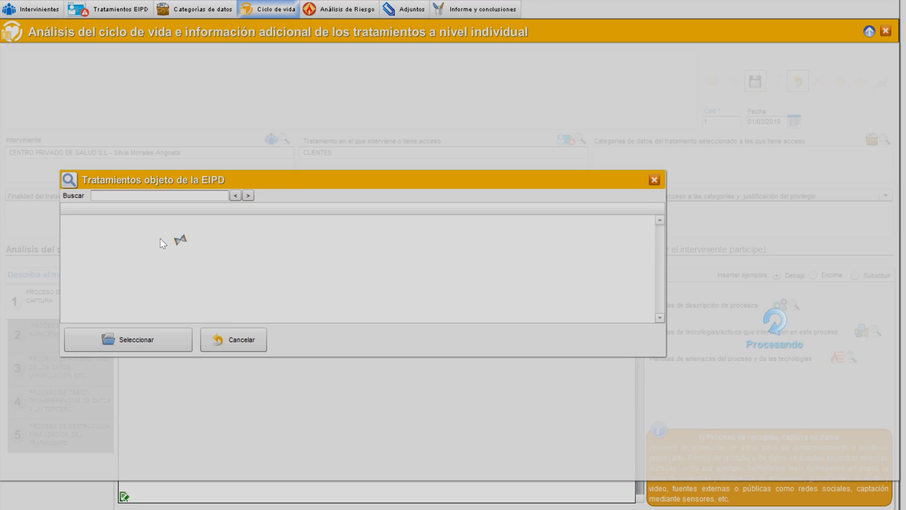
{"action": "left_click", "coordinate": [180, 238]}
{"action": "left_click", "coordinate": [169, 350]}
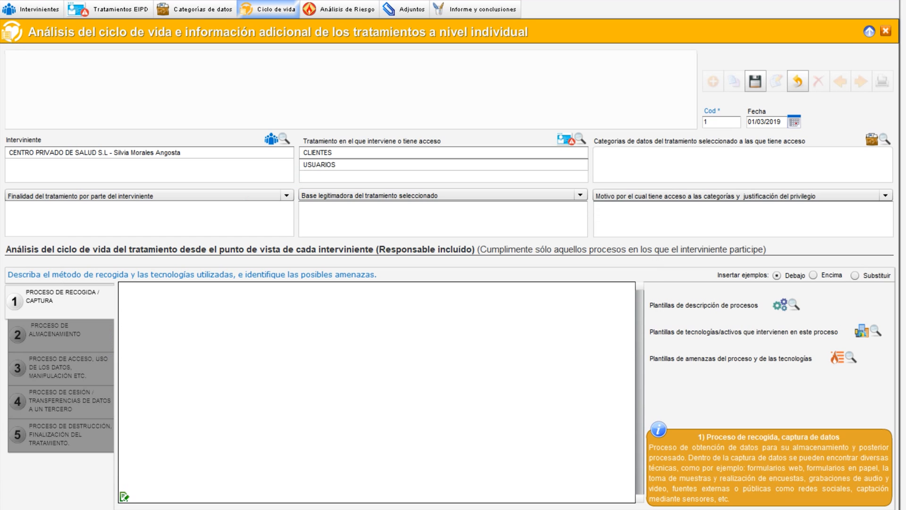
{"action": "left_click", "coordinate": [579, 138]}
{"action": "left_click", "coordinate": [182, 249]}
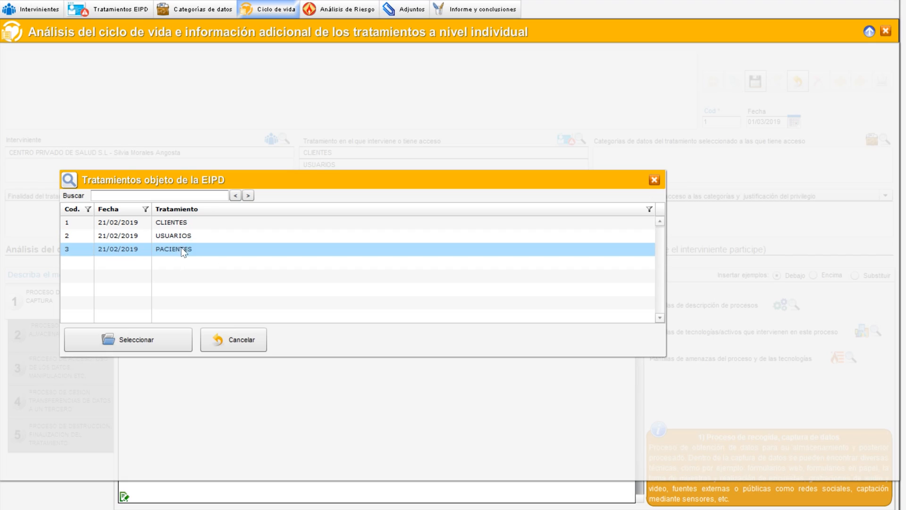
{"action": "left_click", "coordinate": [168, 339]}
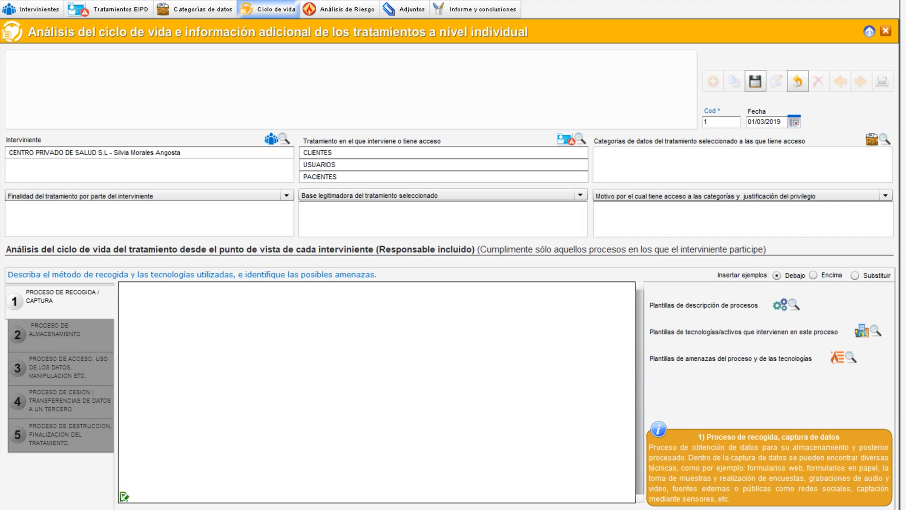
Add the Nombre y Apellidos data category to the life-cycle record
{"action": "left_click", "coordinate": [878, 139]}
{"action": "double_click", "coordinate": [197, 225]}
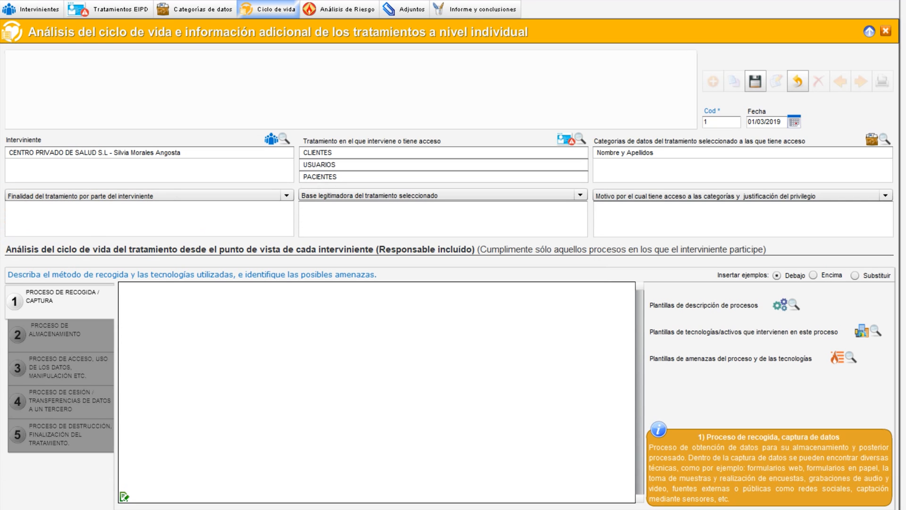
Add the Teléfono and Tarjeta Sanitaria data categories to the life-cycle record
{"action": "left_click", "coordinate": [875, 139]}
{"action": "double_click", "coordinate": [143, 235]}
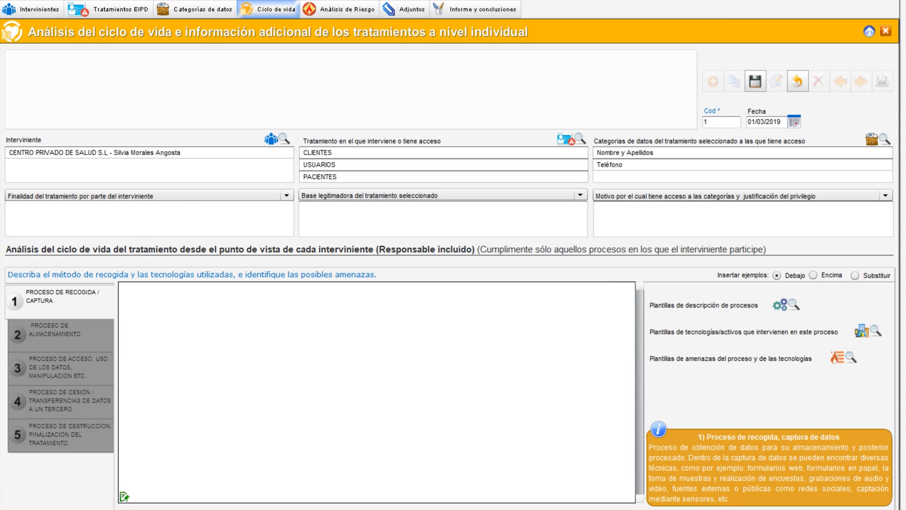
{"action": "left_click", "coordinate": [876, 139]}
{"action": "double_click", "coordinate": [125, 250]}
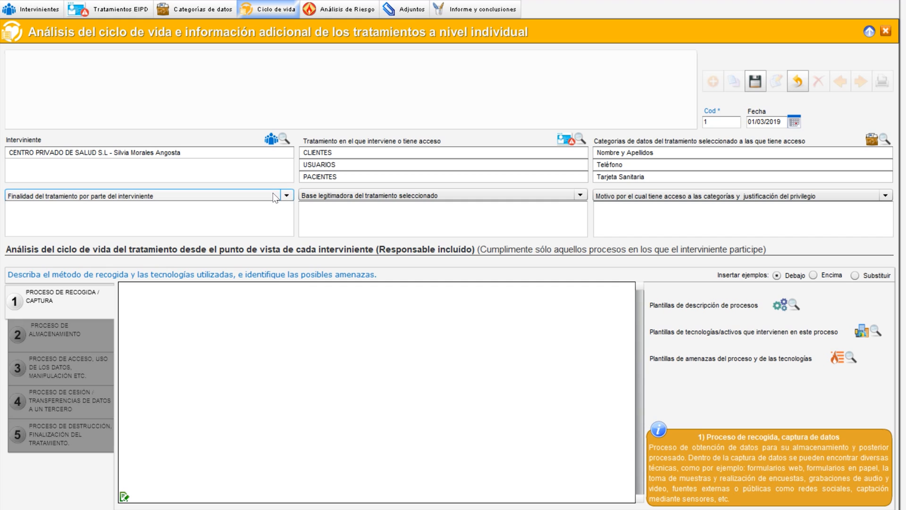
Set the participant's treatment purpose to gestión de clientes y historial clínico
{"action": "left_click", "coordinate": [273, 194]}
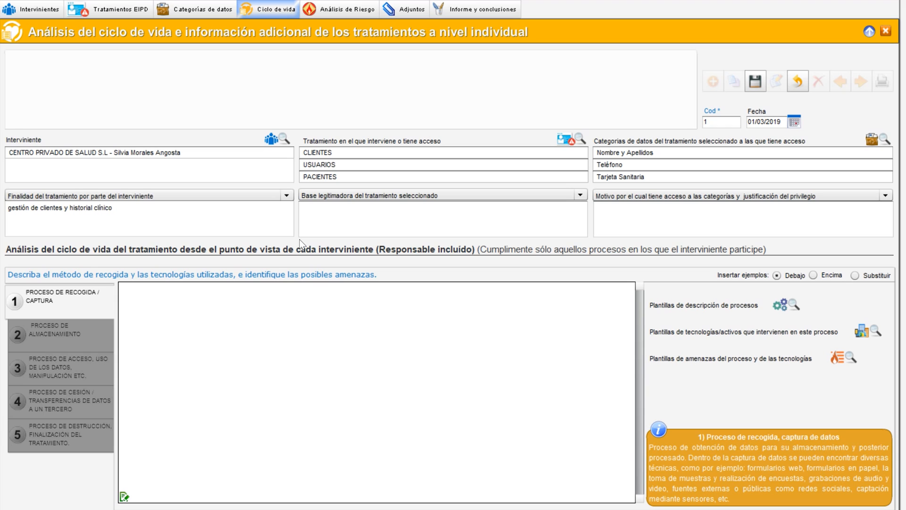
{"action": "left_click", "coordinate": [163, 214]}
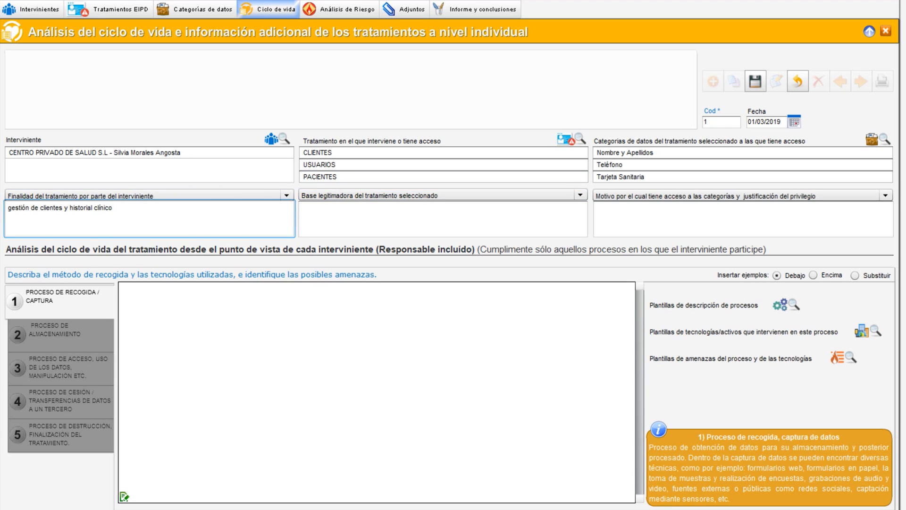
{"action": "left_click", "coordinate": [296, 238]}
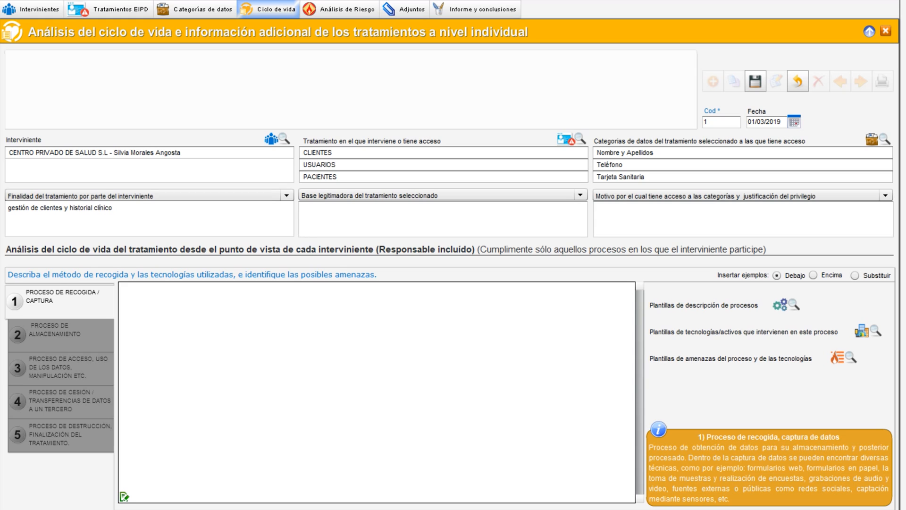
Set the legal basis to Legitimación por consentimiento del interesado and the access reason to Cómo responsable, para llevar a cabo el proyecto
{"action": "left_click", "coordinate": [356, 195]}
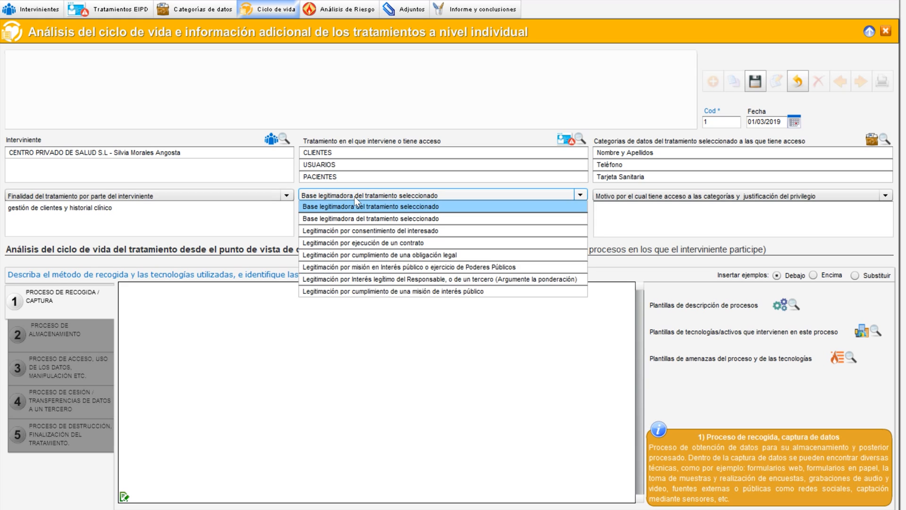
{"action": "left_click", "coordinate": [357, 231]}
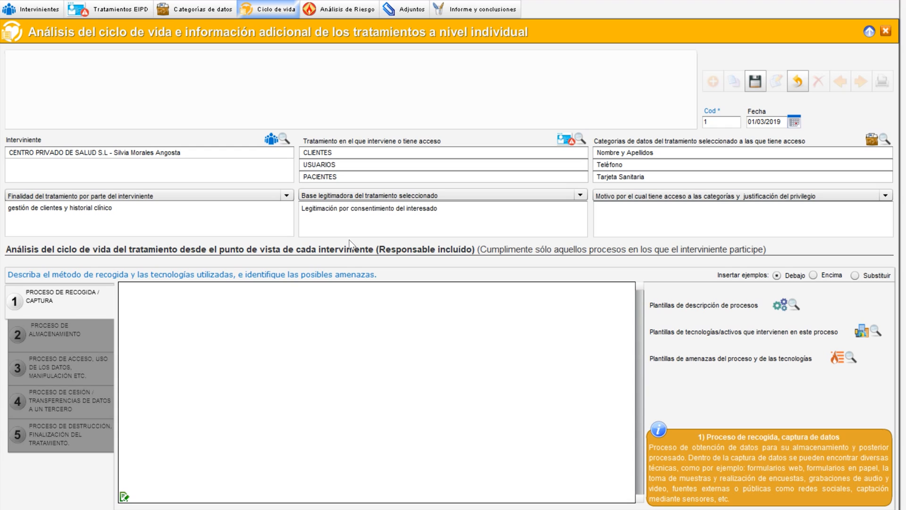
{"action": "left_click", "coordinate": [659, 194]}
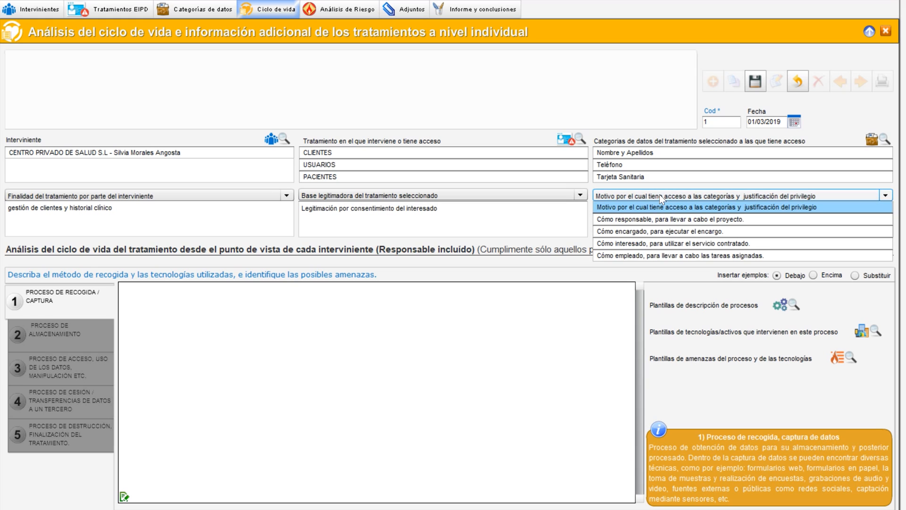
{"action": "left_click", "coordinate": [650, 220]}
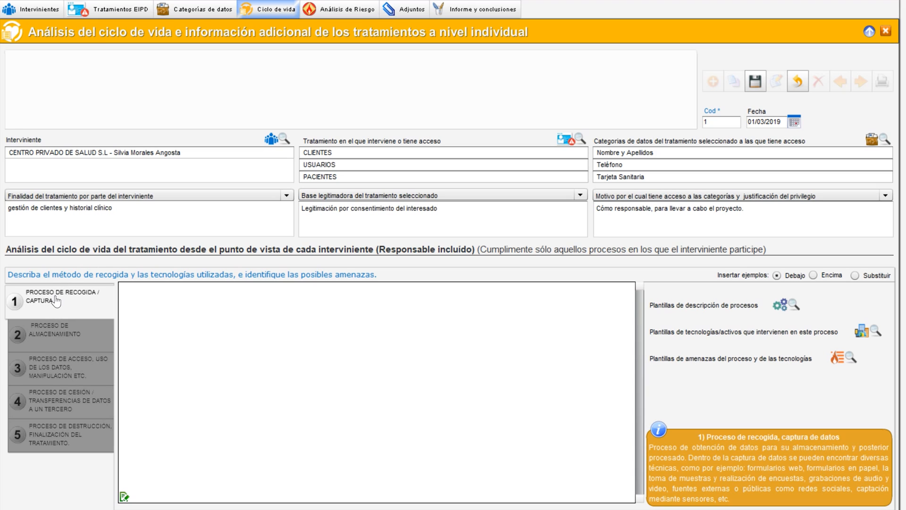
Browse the five life-cycle process sections and their guidance, ending on the collection process
{"action": "left_click", "coordinate": [56, 334]}
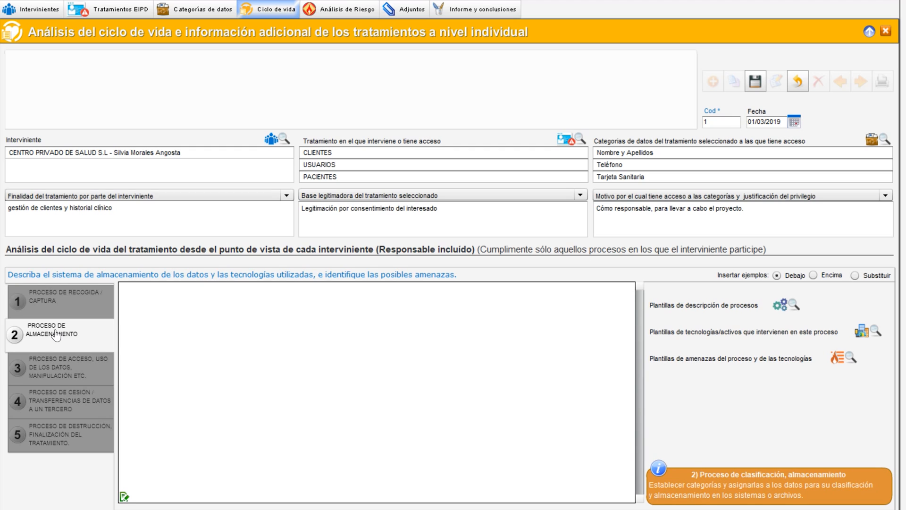
{"action": "left_click", "coordinate": [56, 371]}
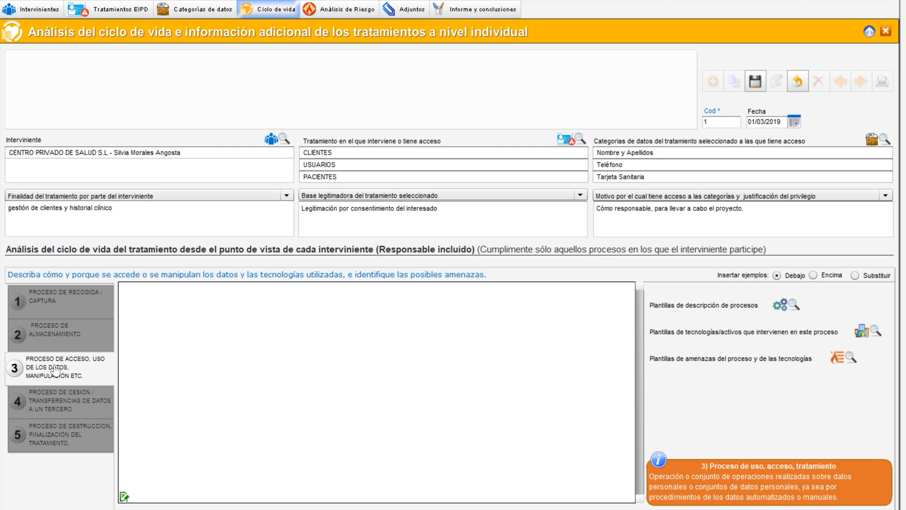
{"action": "left_click", "coordinate": [60, 403]}
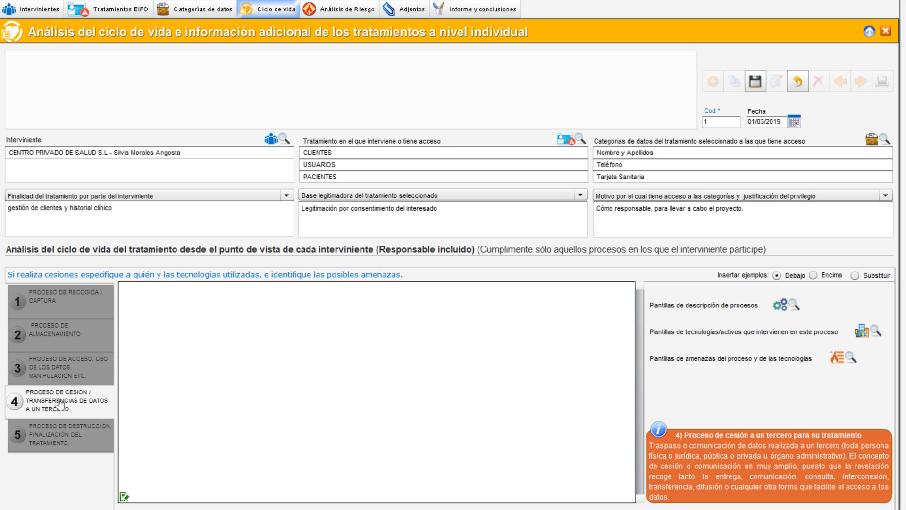
{"action": "left_click", "coordinate": [55, 435]}
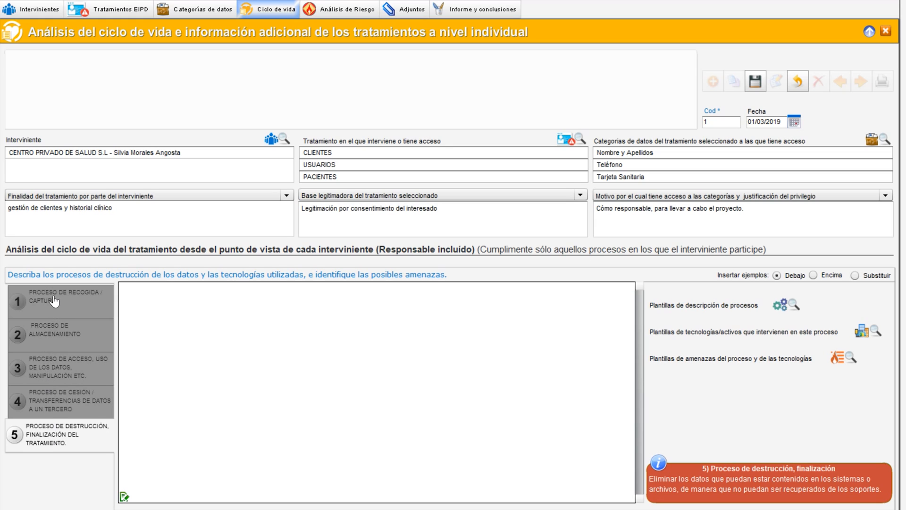
{"action": "left_click", "coordinate": [44, 307]}
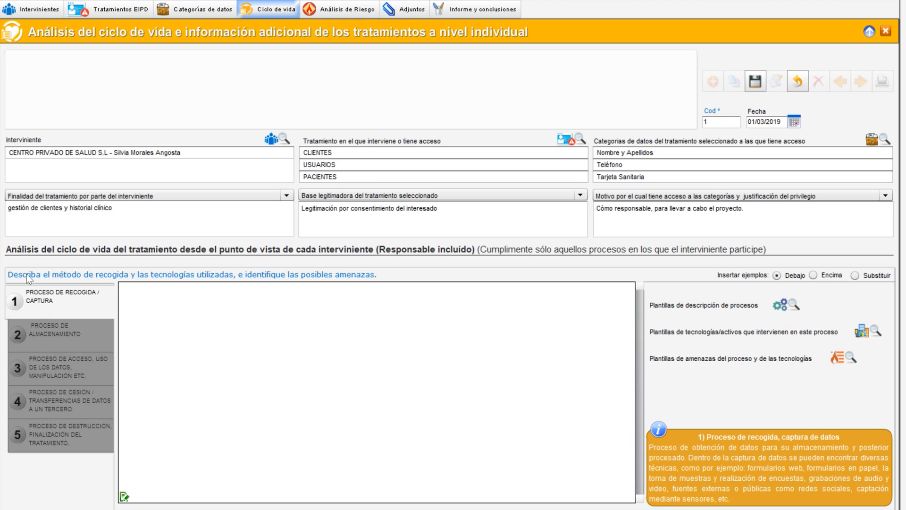
{"action": "left_click", "coordinate": [47, 342]}
{"action": "left_click", "coordinate": [52, 373]}
{"action": "left_click", "coordinate": [54, 405]}
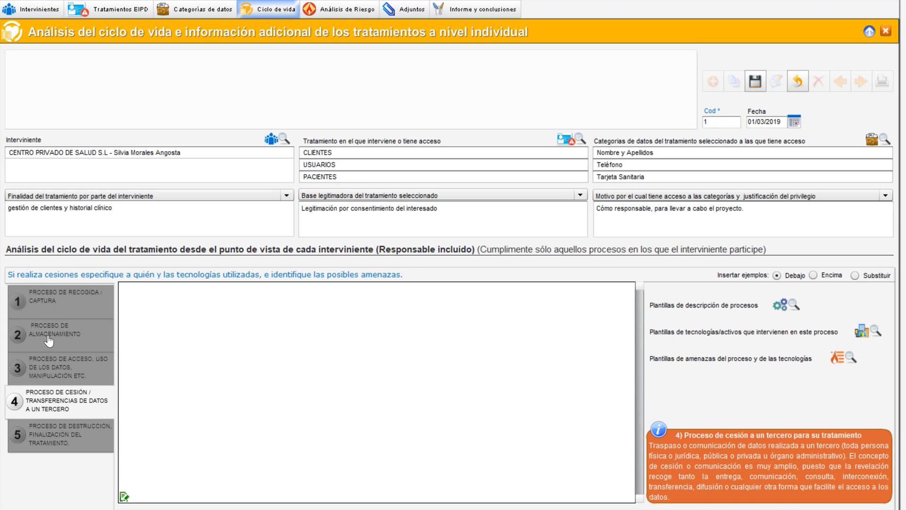
{"action": "left_click", "coordinate": [47, 336]}
{"action": "left_click", "coordinate": [46, 308]}
{"action": "left_click", "coordinate": [47, 366]}
{"action": "left_click", "coordinate": [43, 308]}
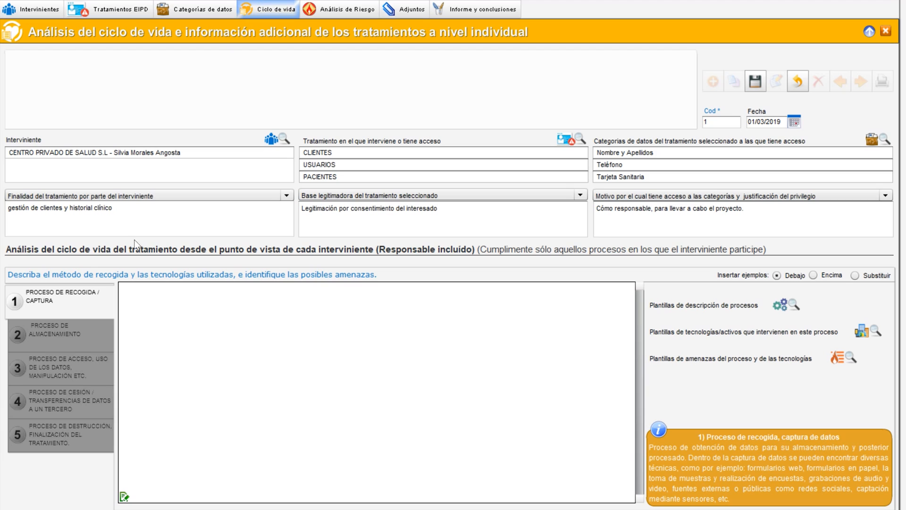
Describe the collection process as a web form on a server, with threat Robo de datos y suplantación de identidad, headed Proceso
{"action": "type", "text": "EL proceso de recogida se realiza mediante un formulario web y la tecnología utilizada es un servidor"}
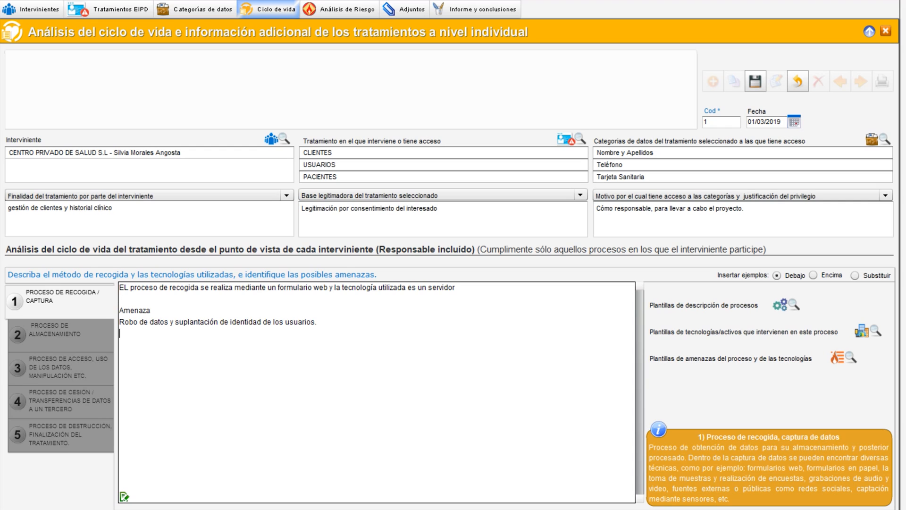
{"action": "key", "text": "ctrl+Home"}
{"action": "key", "text": "Return"}
{"action": "key", "text": "Up"}
{"action": "type", "text": "Proceso"}
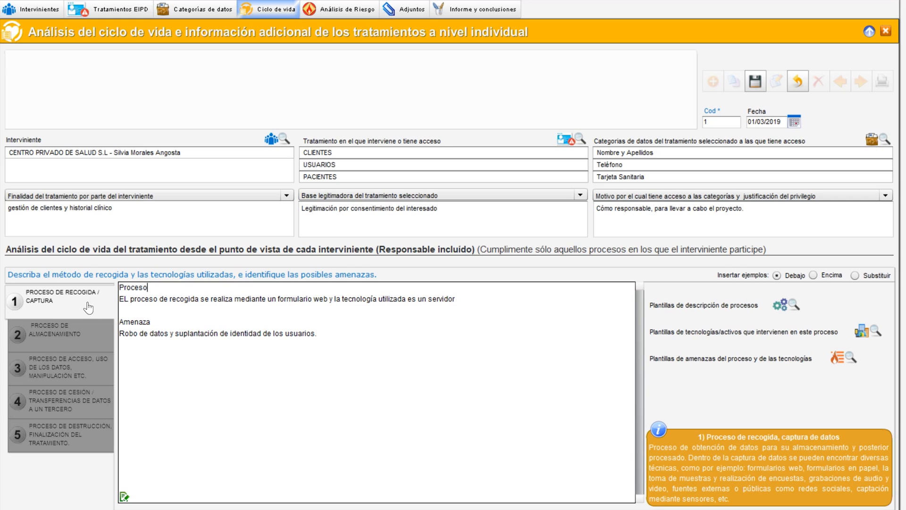
Review the other process sections, return to the collection process and save the life-cycle record
{"action": "left_click", "coordinate": [38, 340]}
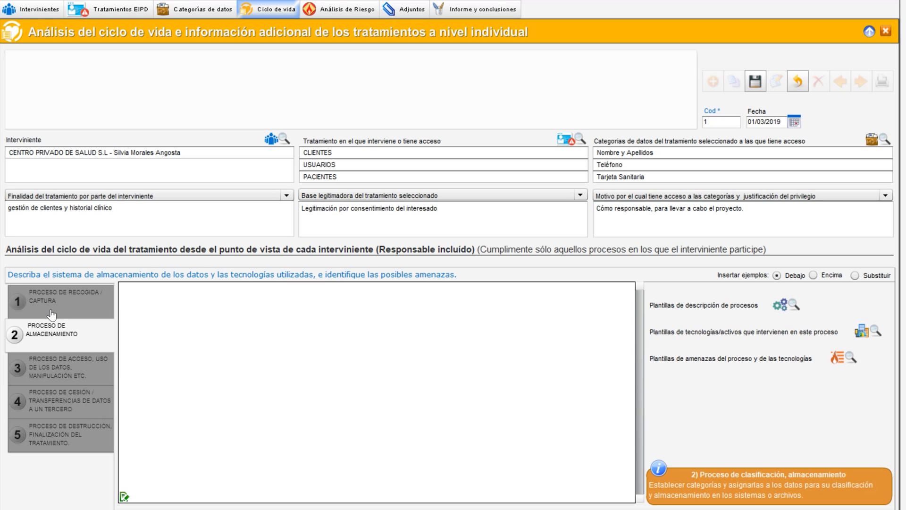
{"action": "left_click", "coordinate": [57, 376]}
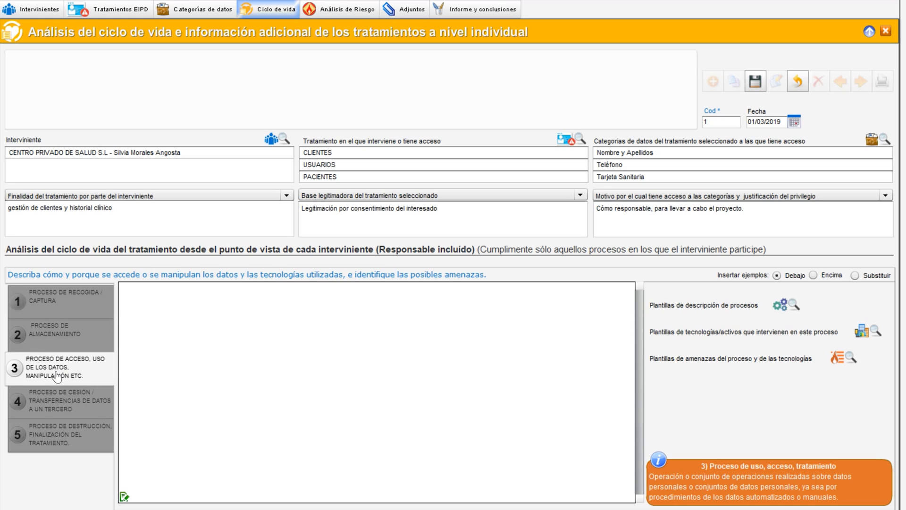
{"action": "left_click", "coordinate": [50, 400]}
{"action": "left_click", "coordinate": [53, 438]}
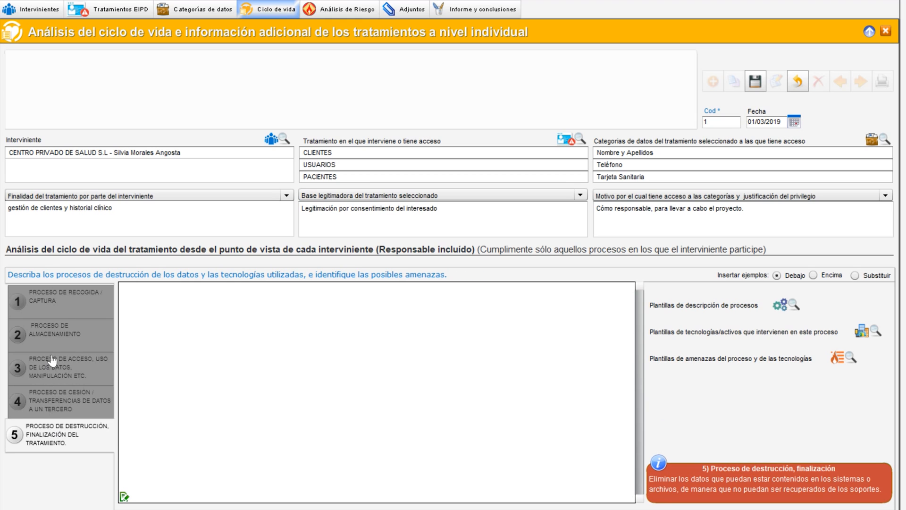
{"action": "left_click", "coordinate": [52, 346]}
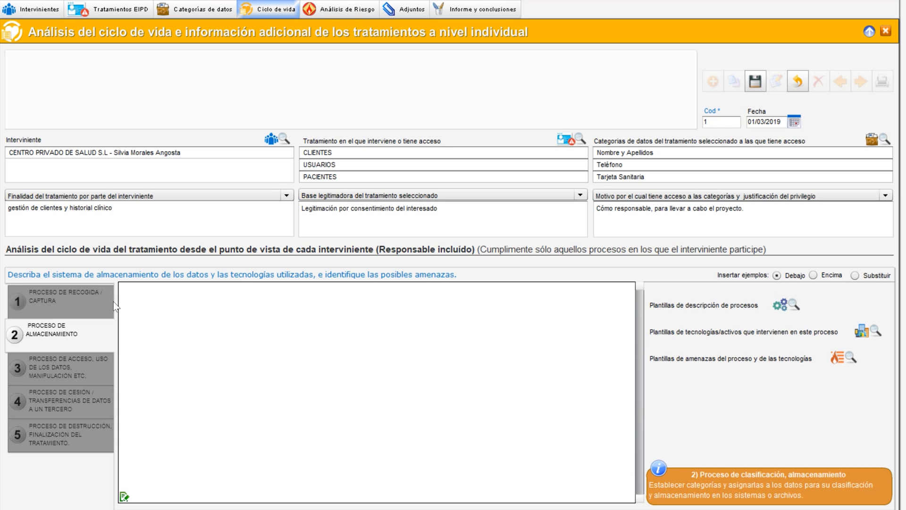
{"action": "left_click", "coordinate": [57, 304]}
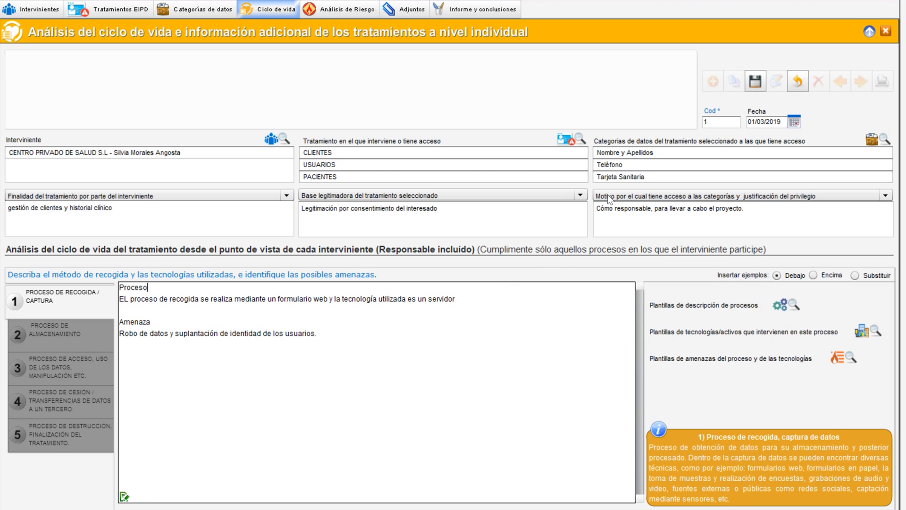
{"action": "left_click", "coordinate": [762, 86]}
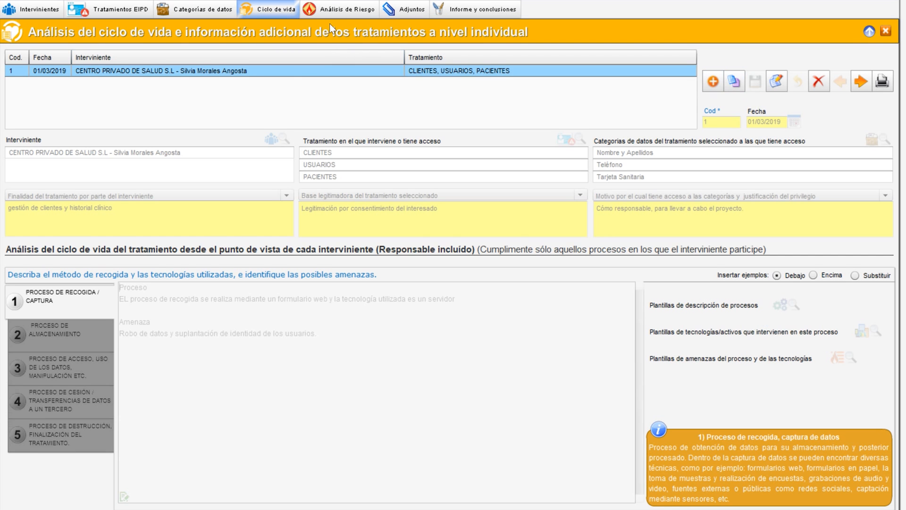
Switch to the risk analysis screen and create a new threat analysis record
{"action": "left_click", "coordinate": [341, 14]}
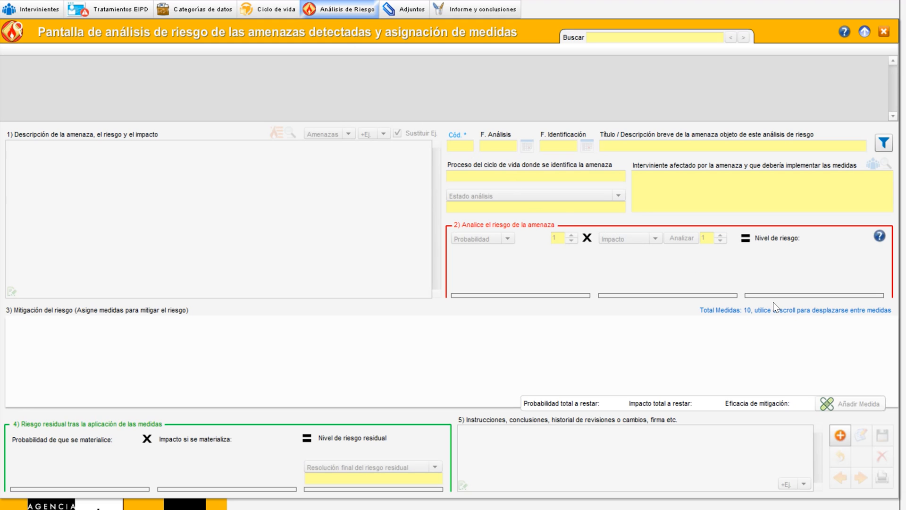
{"action": "left_click", "coordinate": [840, 434]}
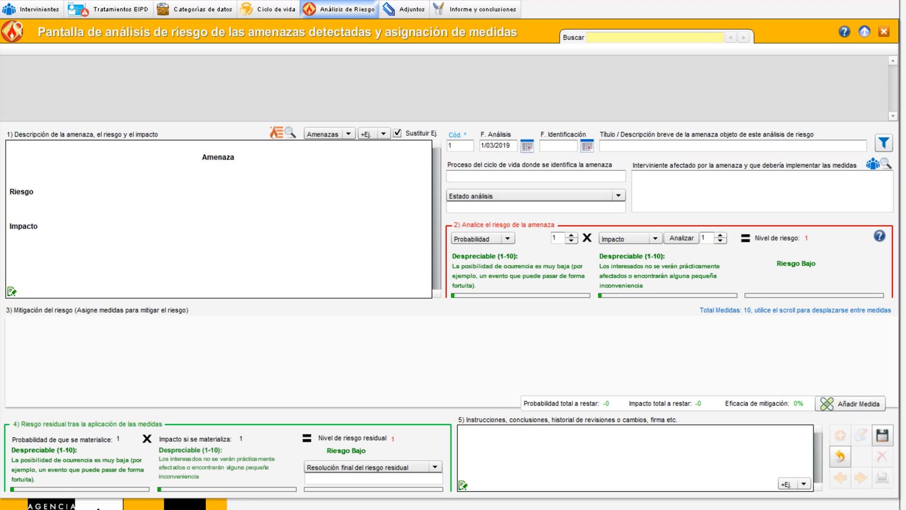
Examine the threat description's template and example options and the analysis status list
{"action": "left_click_drag", "start_coordinate": [202, 157], "coordinate": [37, 227]}
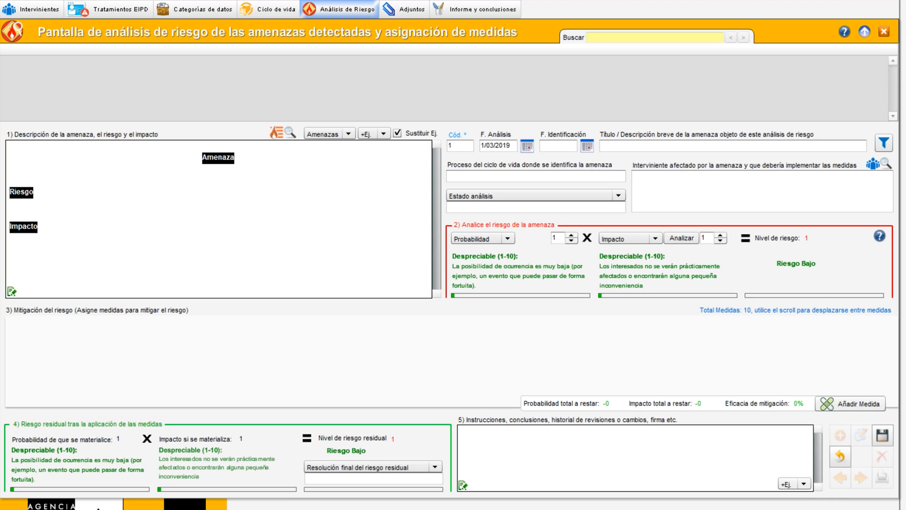
{"action": "left_click", "coordinate": [10, 215]}
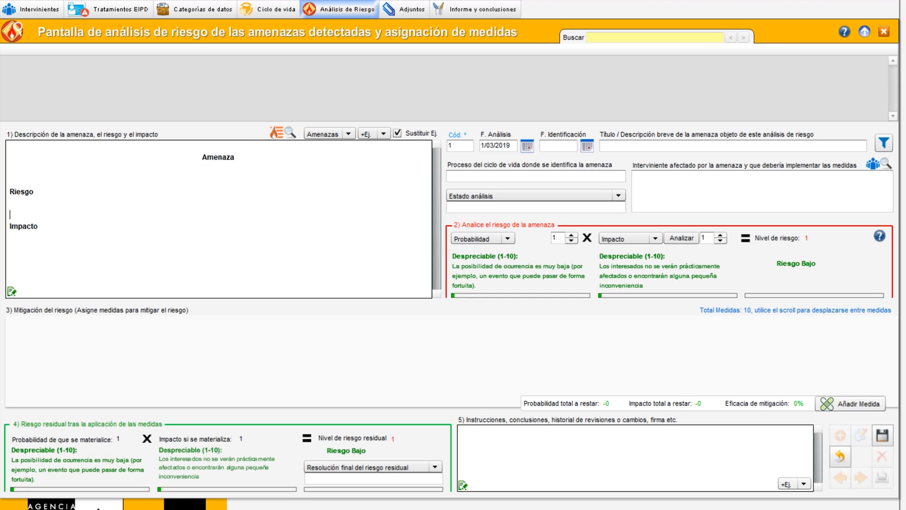
{"action": "left_click", "coordinate": [330, 133]}
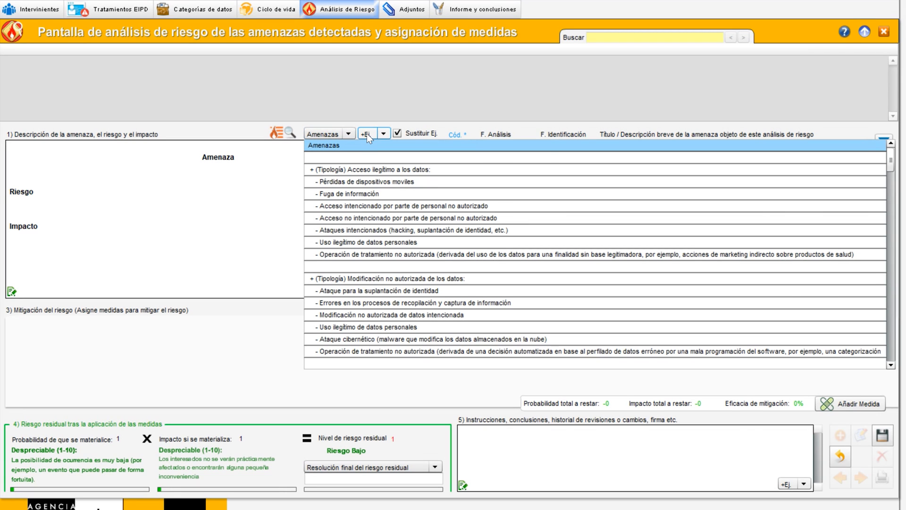
{"action": "left_click", "coordinate": [367, 134]}
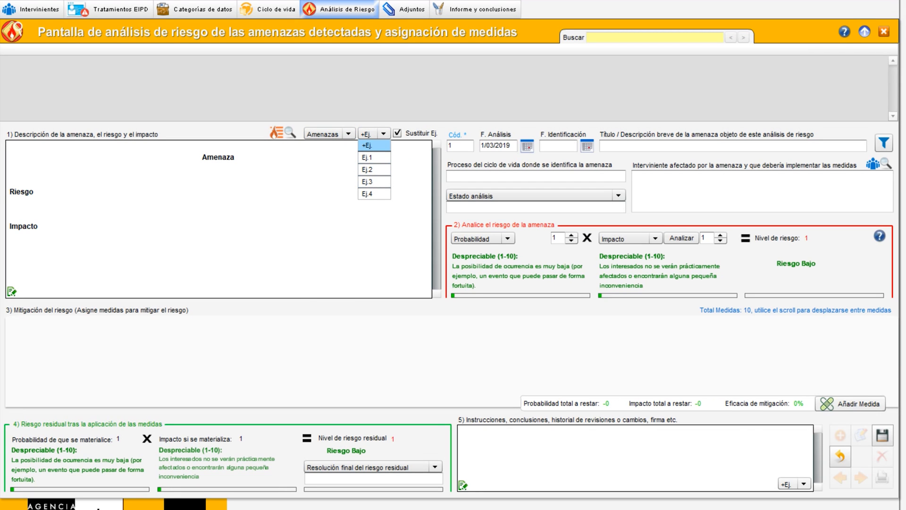
{"action": "left_click", "coordinate": [368, 145]}
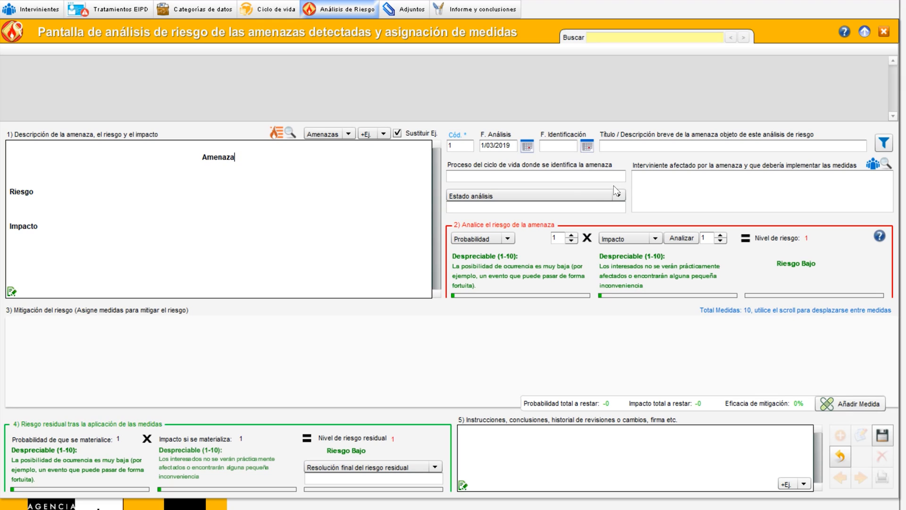
{"action": "left_click", "coordinate": [563, 191]}
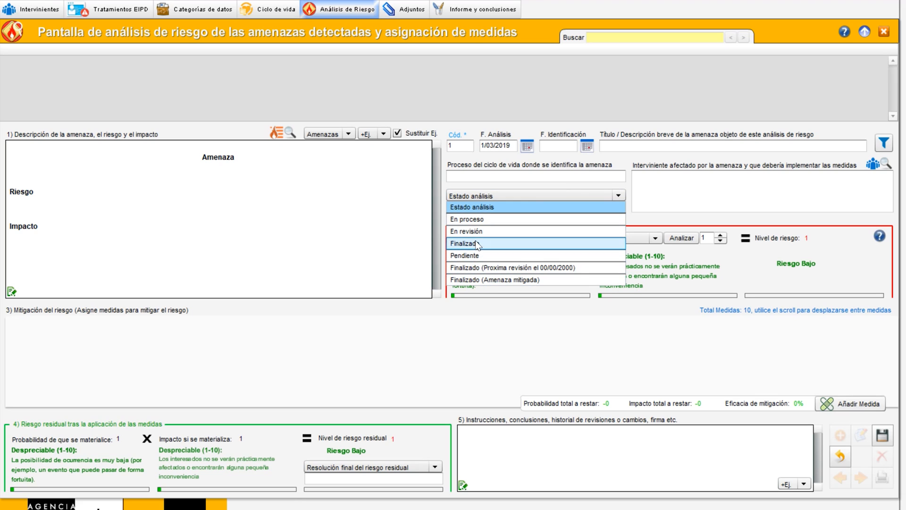
{"action": "left_click", "coordinate": [499, 197]}
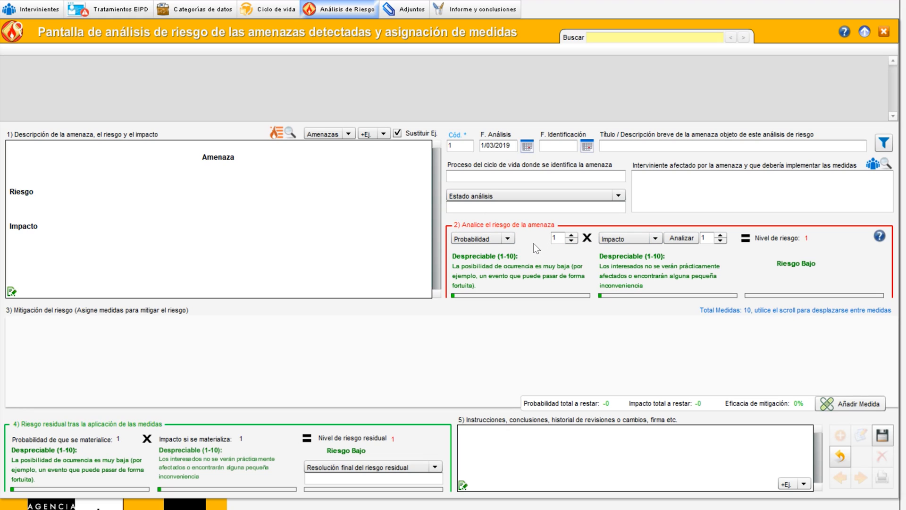
Set the threat's probability to 40 and its impact to 30
{"action": "left_click_drag", "start_coordinate": [560, 238], "coordinate": [544, 238]}
{"action": "type", "text": "40"}
{"action": "left_click", "coordinate": [706, 238]}
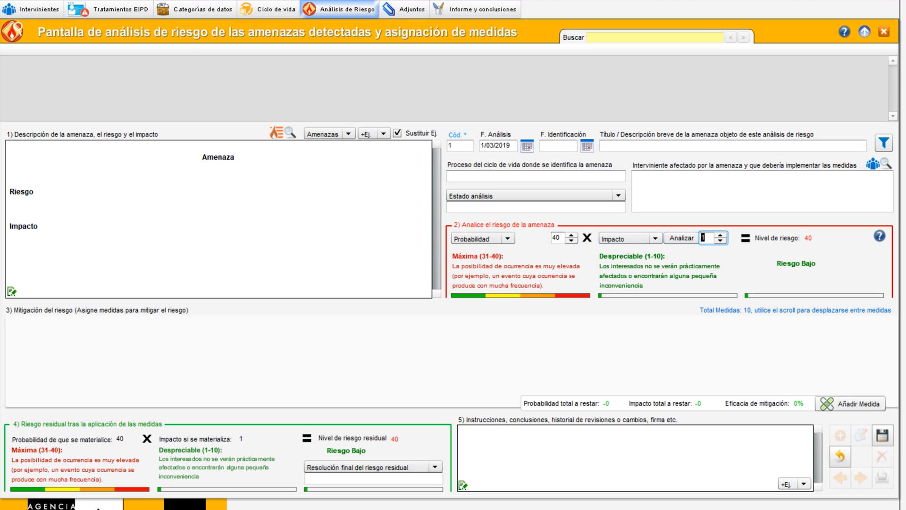
{"action": "key", "text": "BackSpace"}
{"action": "type", "text": "30"}
{"action": "key", "text": "Tab"}
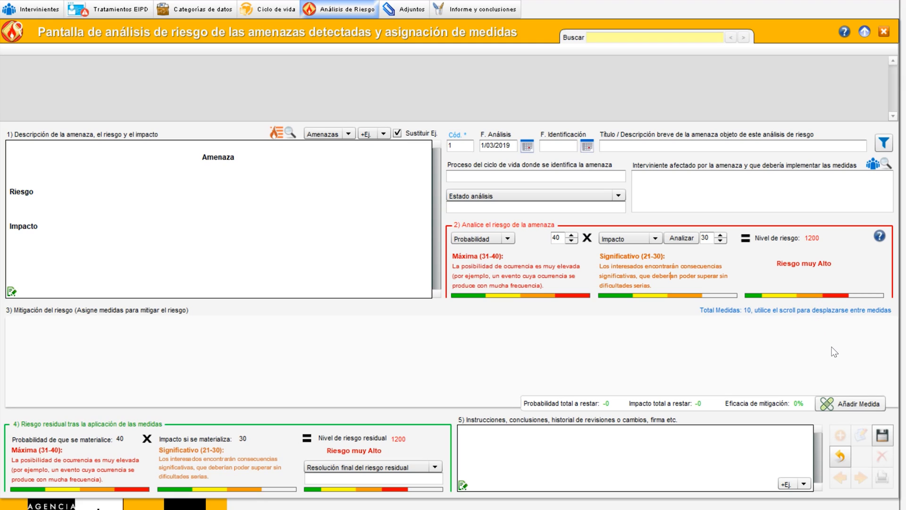
Add a new mitigation measure to the threat and view its measure status options
{"action": "left_click", "coordinate": [854, 403]}
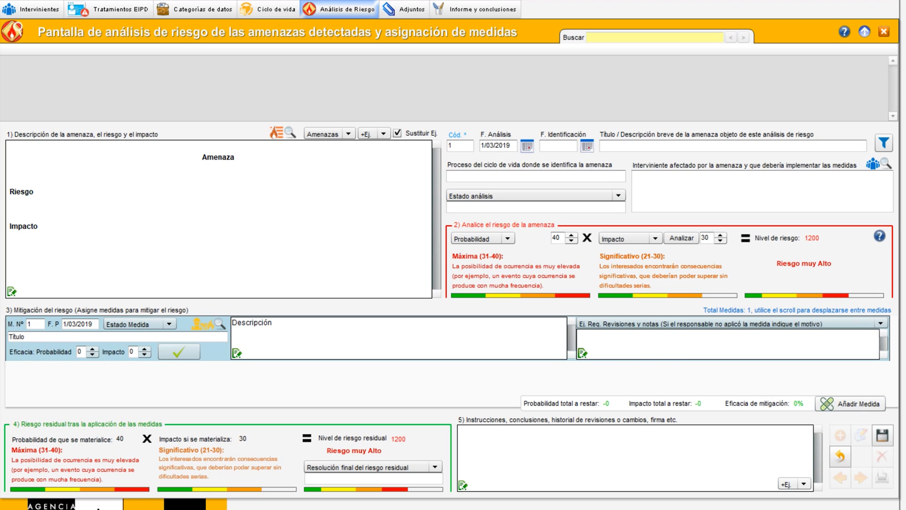
{"action": "left_click", "coordinate": [130, 324]}
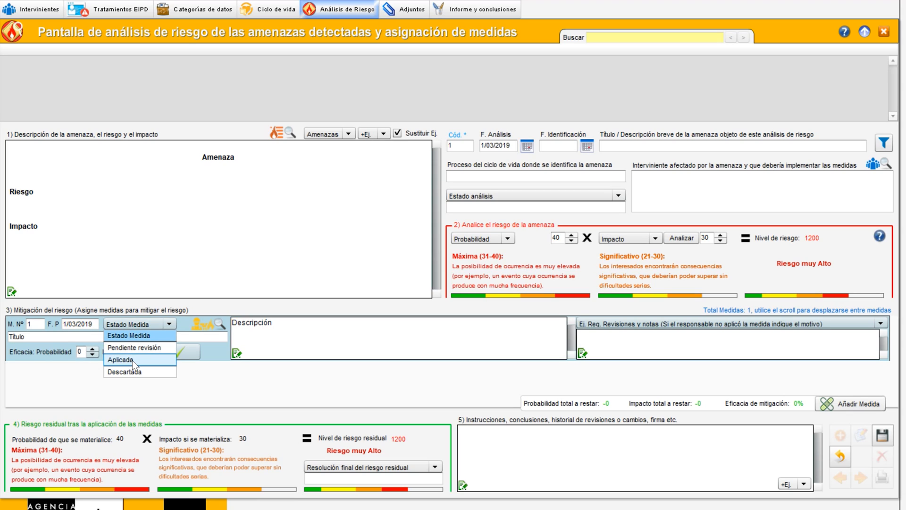
{"action": "left_click", "coordinate": [170, 323]}
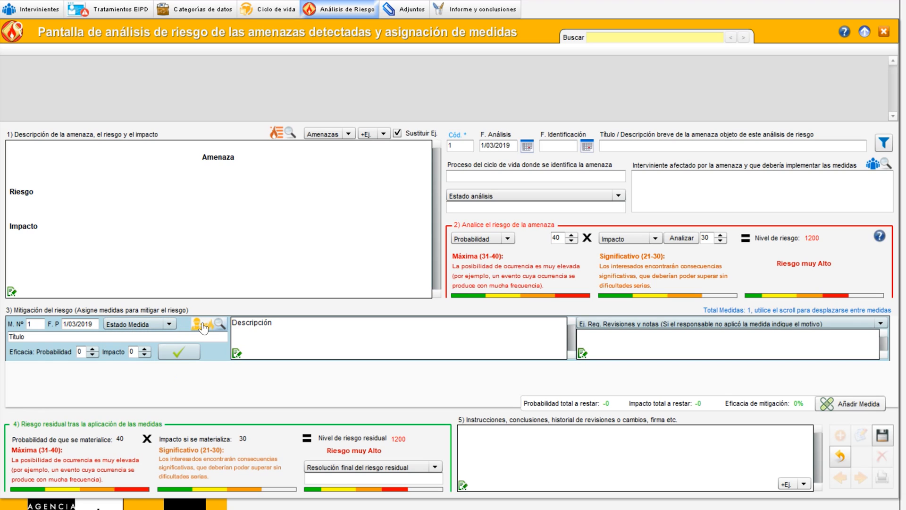
Open the consultant's measure templates and close the list without choosing one
{"action": "left_click", "coordinate": [198, 325]}
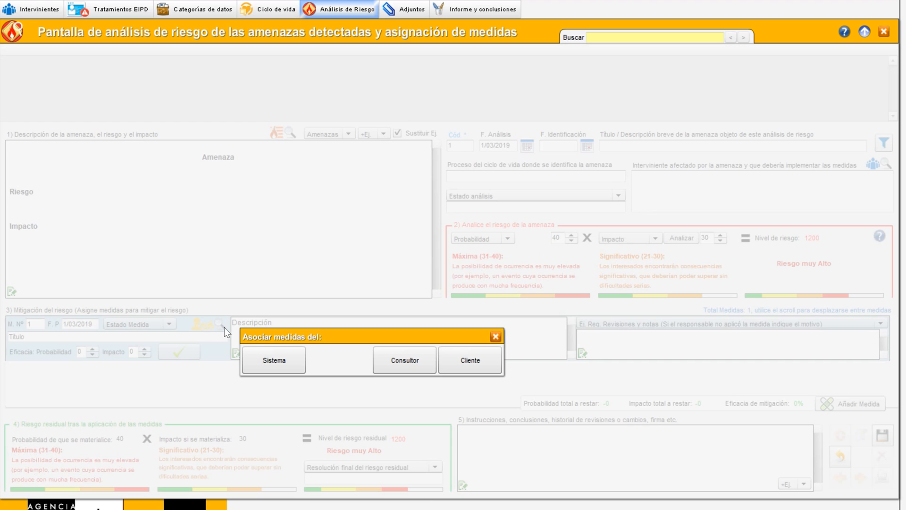
{"action": "left_click", "coordinate": [414, 357]}
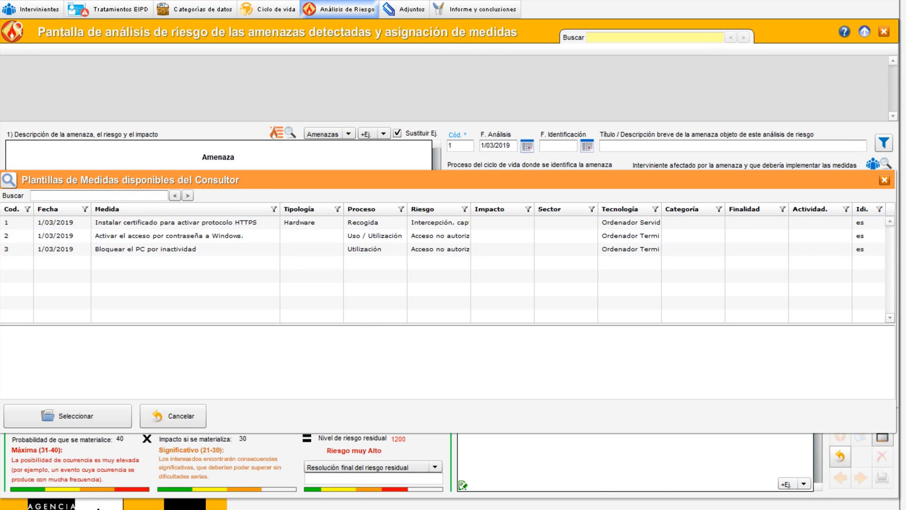
{"action": "left_click", "coordinate": [884, 180]}
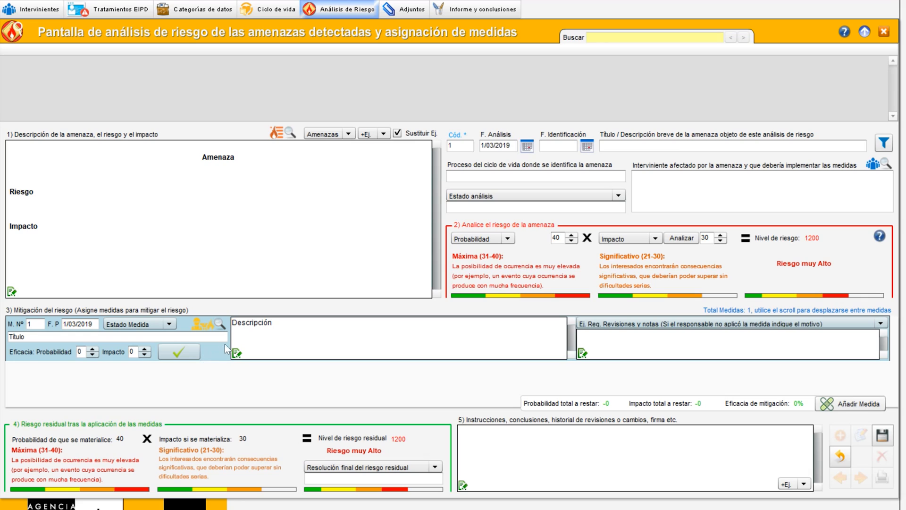
Examine the measure's revision and notes example options and open its notes editor
{"action": "key", "text": "shift+Left"}
{"action": "key", "text": "shift+Left"}
{"action": "key", "text": "shift+Left"}
{"action": "key", "text": "shift+Left"}
{"action": "key", "text": "shift+Left"}
{"action": "key", "text": "shift+Left"}
{"action": "key", "text": "shift+Left"}
{"action": "key", "text": "shift+Left"}
{"action": "key", "text": "shift+Left"}
{"action": "key", "text": "shift+Left"}
{"action": "key", "text": "shift+Left"}
{"action": "left_click", "coordinate": [640, 344]}
{"action": "left_click", "coordinate": [640, 326]}
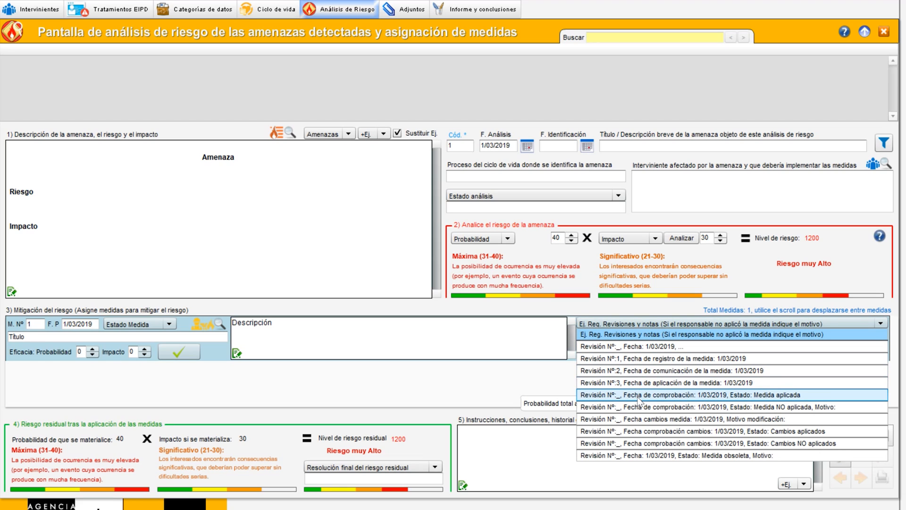
{"action": "left_click", "coordinate": [584, 325]}
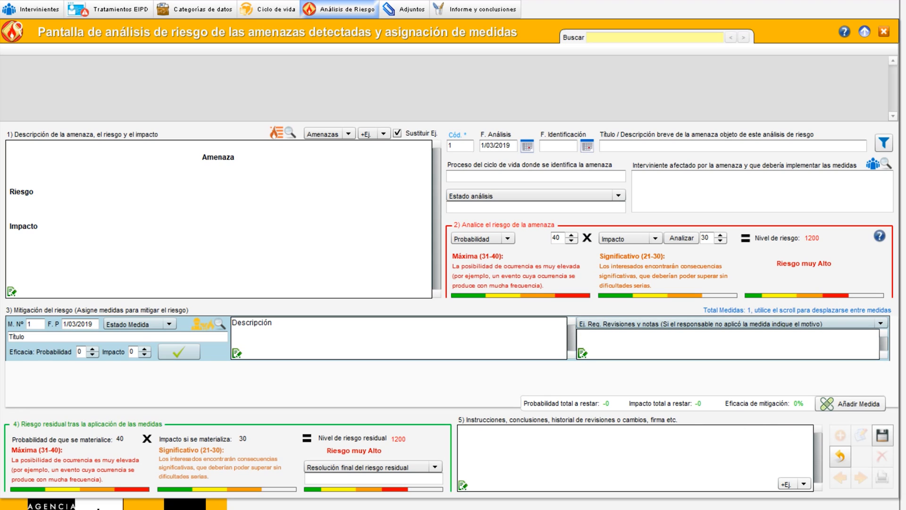
{"action": "left_click", "coordinate": [605, 324]}
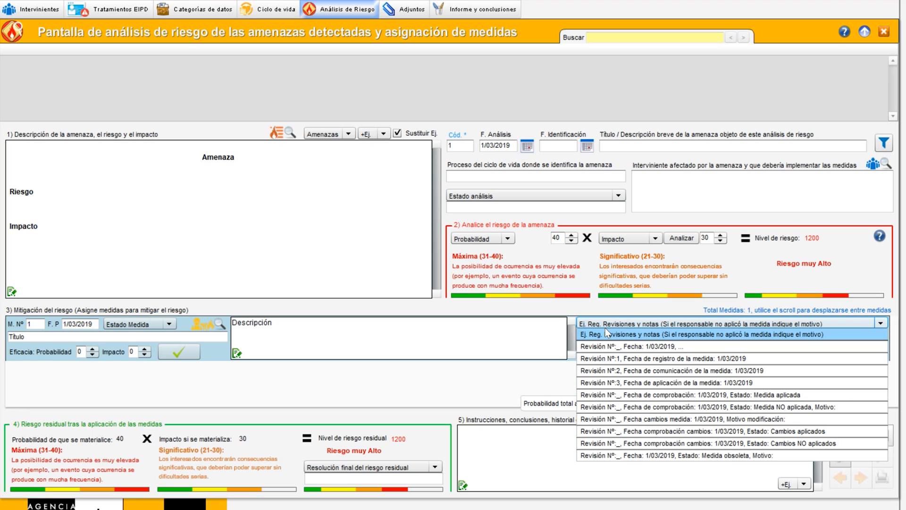
{"action": "left_click", "coordinate": [607, 333]}
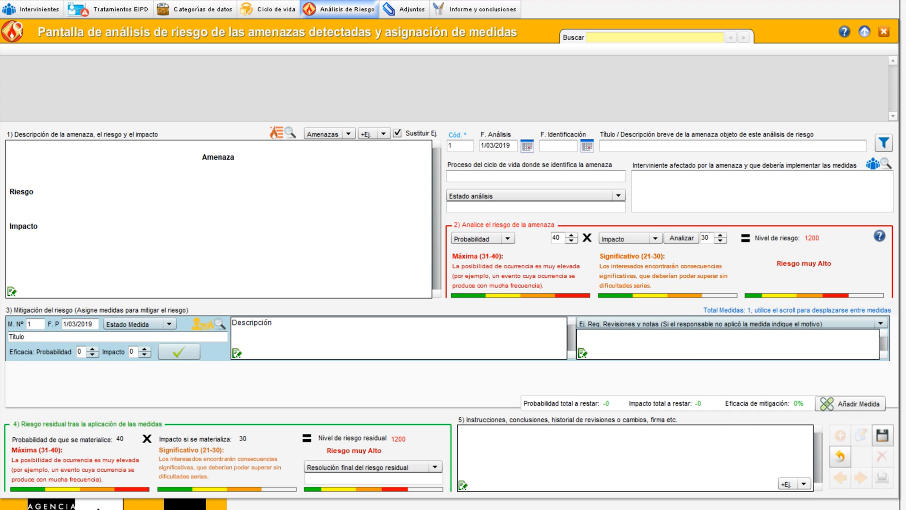
{"action": "left_click", "coordinate": [582, 353]}
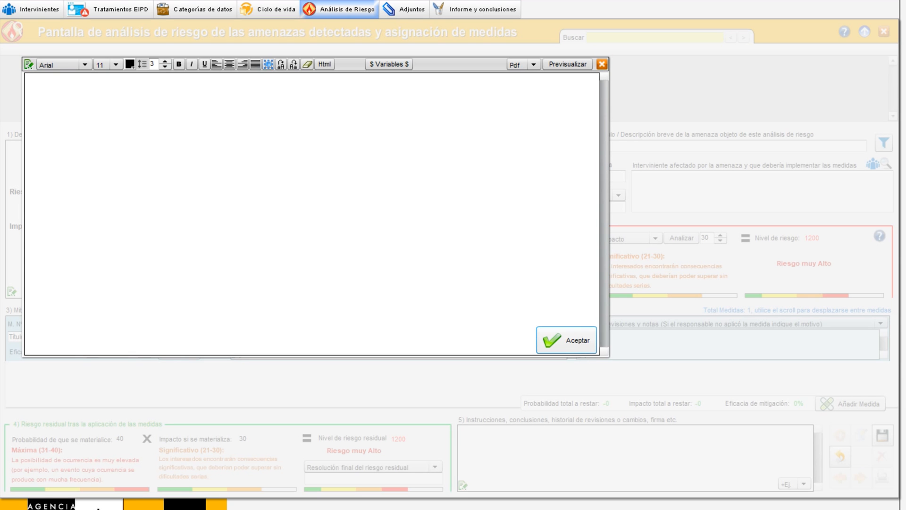
{"action": "left_click", "coordinate": [574, 336]}
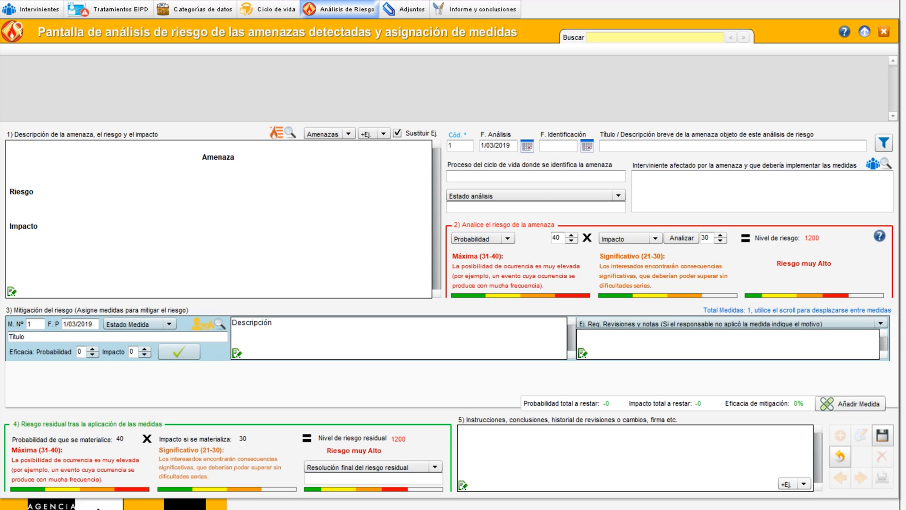
Examine the residual risk's final resolution options and the conclusions example options
{"action": "left_click", "coordinate": [433, 466]}
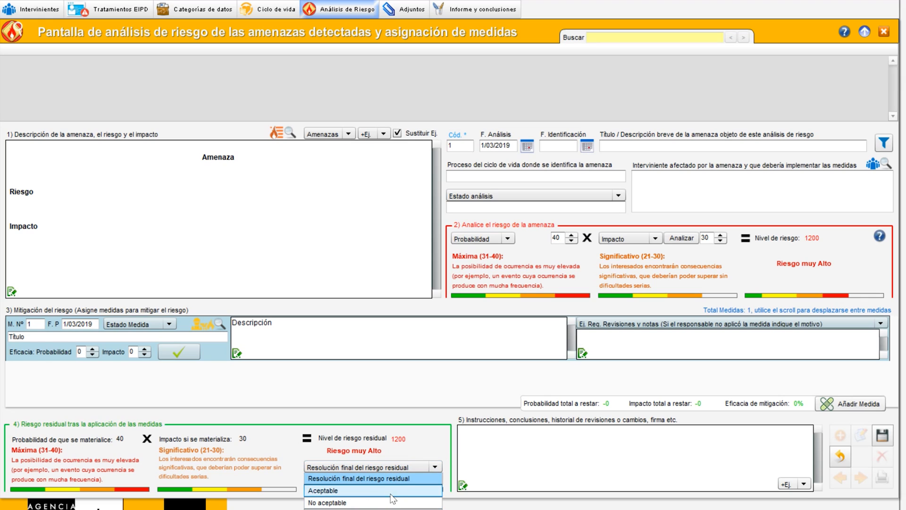
{"action": "left_click", "coordinate": [431, 460]}
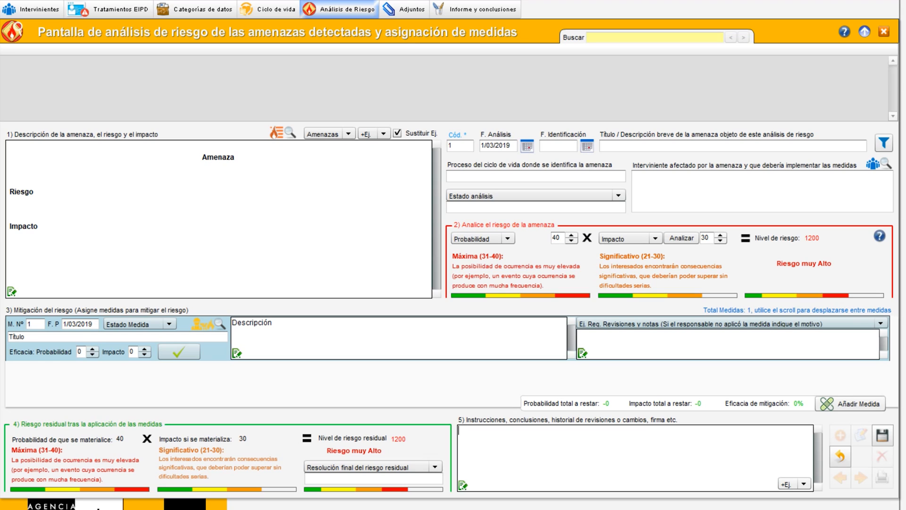
{"action": "left_click", "coordinate": [787, 484]}
{"action": "left_click", "coordinate": [793, 506]}
Switch to the life-cycle screen, edit the record and clear the collection process text
{"action": "left_click", "coordinate": [276, 15]}
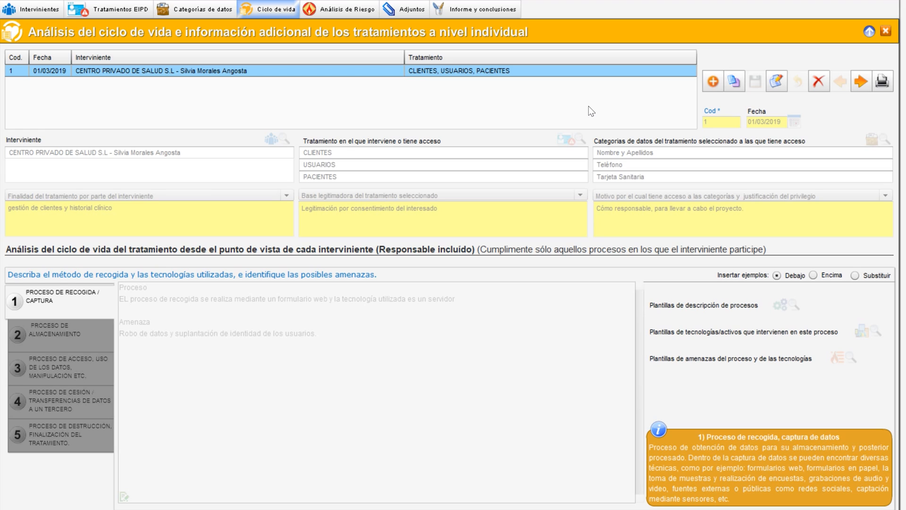
{"action": "left_click", "coordinate": [778, 81]}
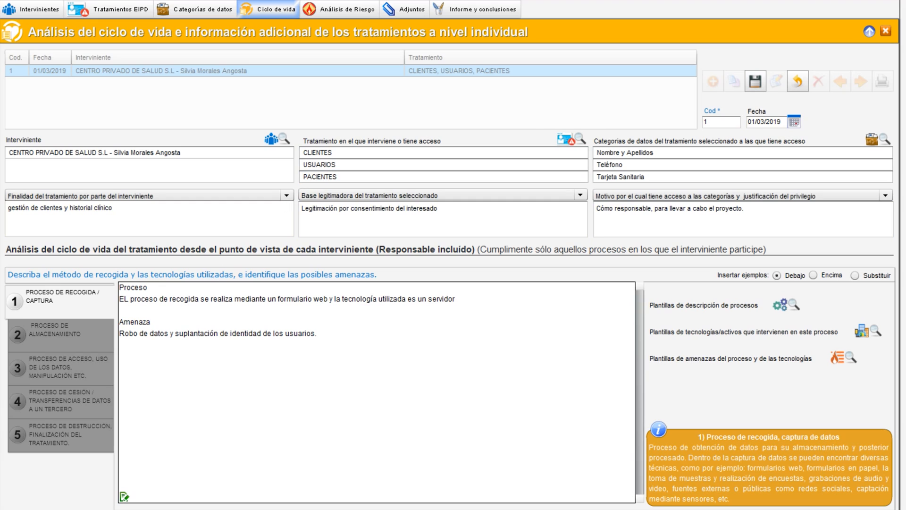
{"action": "left_click_drag", "start_coordinate": [317, 333], "coordinate": [109, 296]}
{"action": "key", "text": "Delete"}
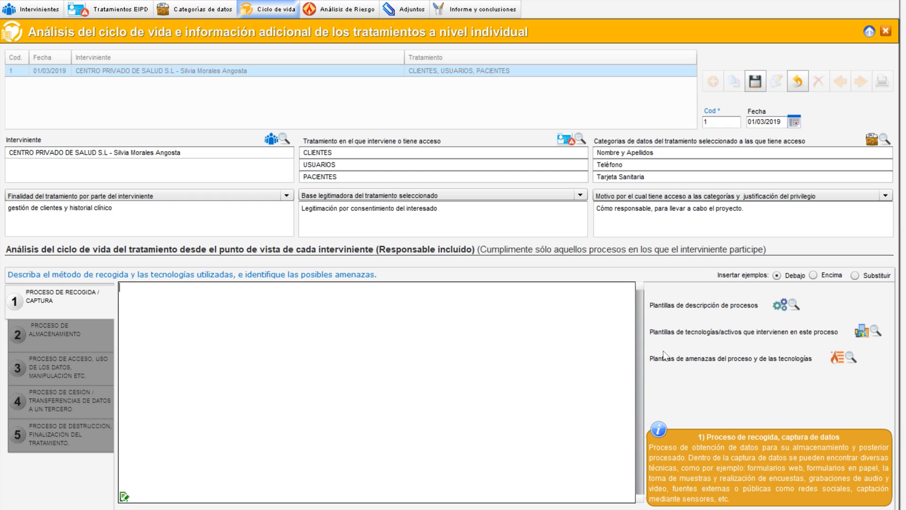
Insert the consultant's process template 'Recogida de datos mediante formularios web', including its associated threat descriptions
{"action": "left_click", "coordinate": [787, 305]}
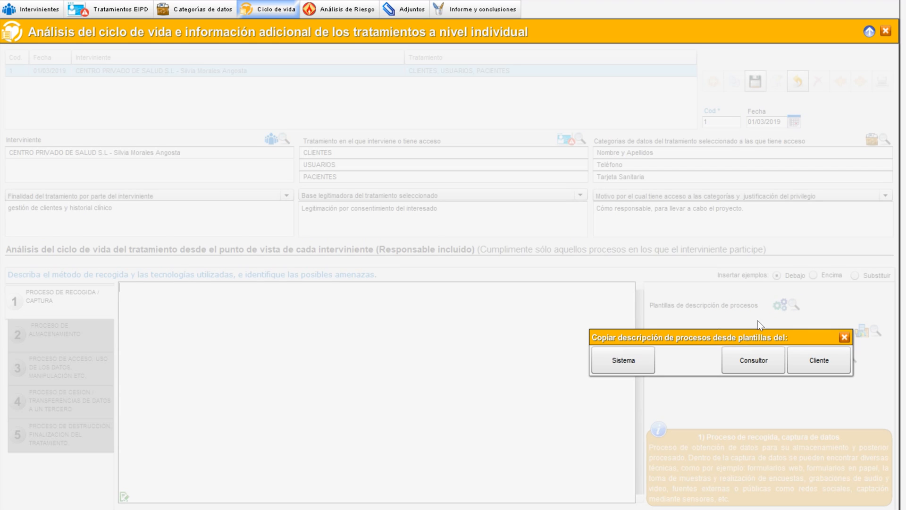
{"action": "left_click", "coordinate": [749, 361]}
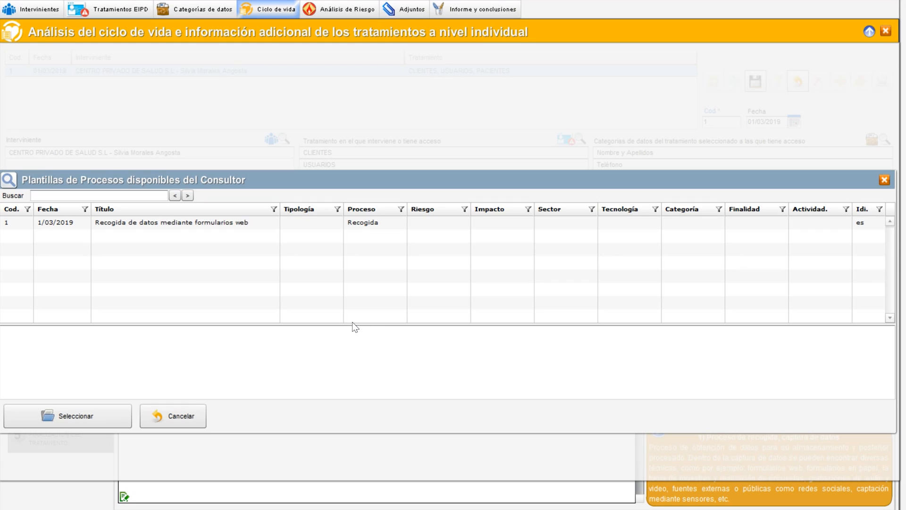
{"action": "left_click", "coordinate": [206, 230]}
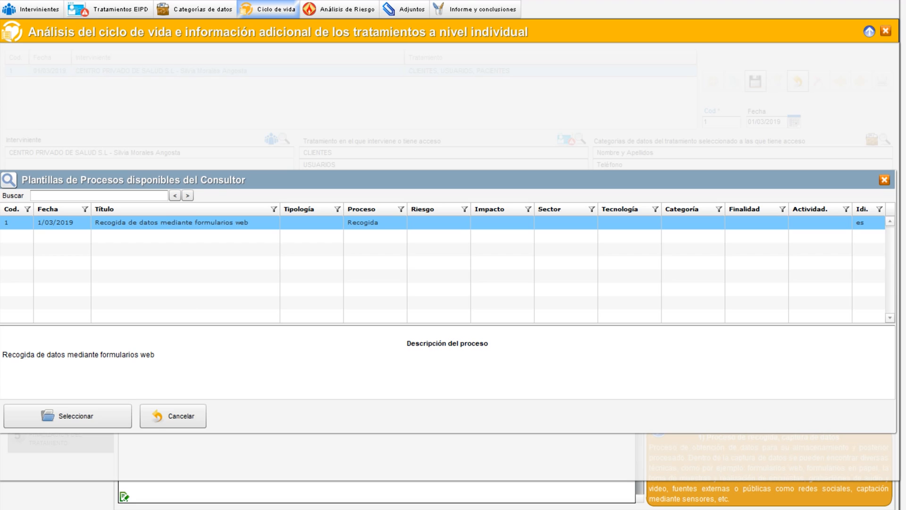
{"action": "double_click", "coordinate": [170, 226]}
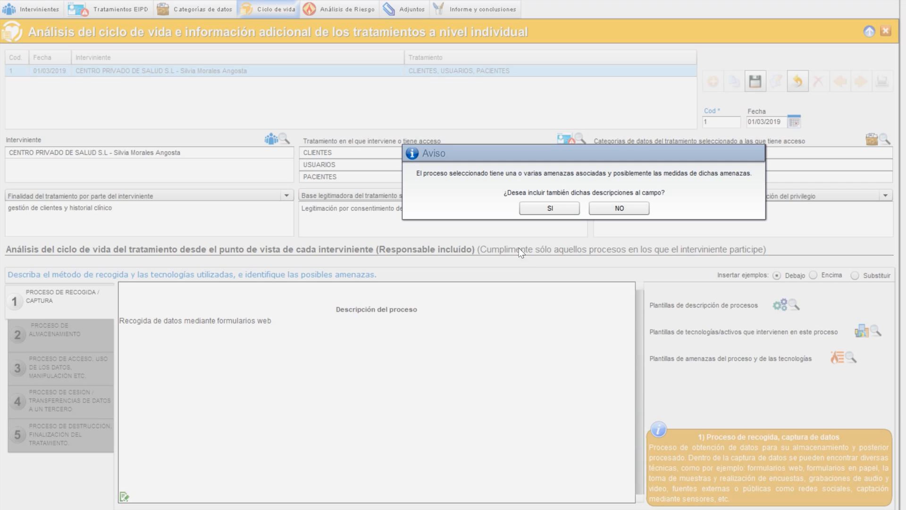
{"action": "left_click_drag", "start_coordinate": [416, 173], "coordinate": [703, 213]}
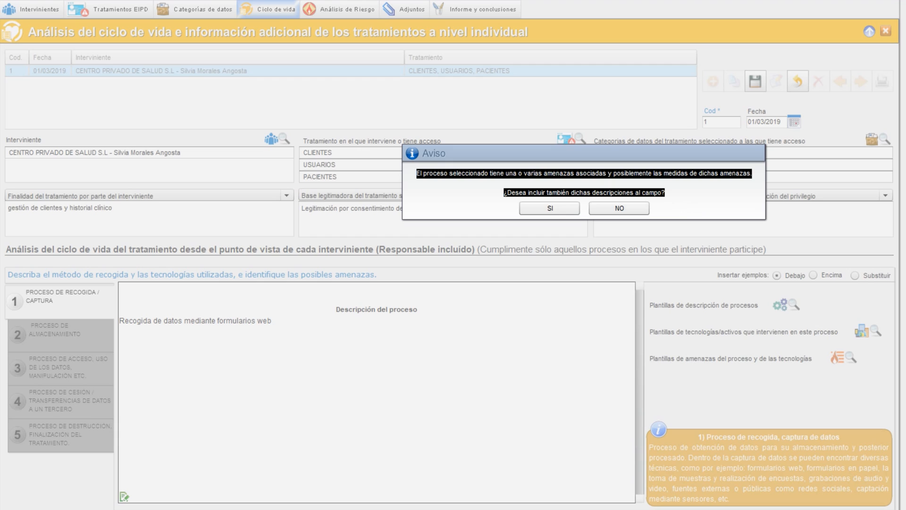
{"action": "left_click", "coordinate": [689, 207]}
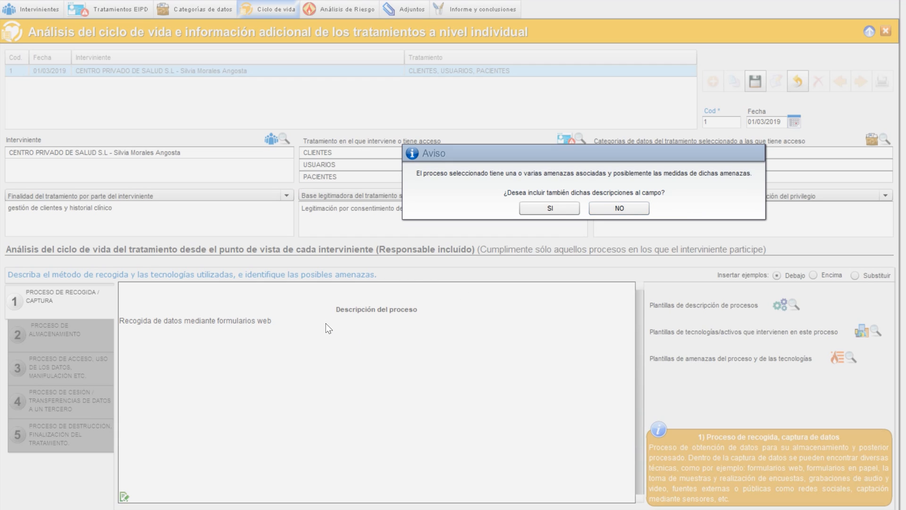
{"action": "left_click", "coordinate": [551, 206]}
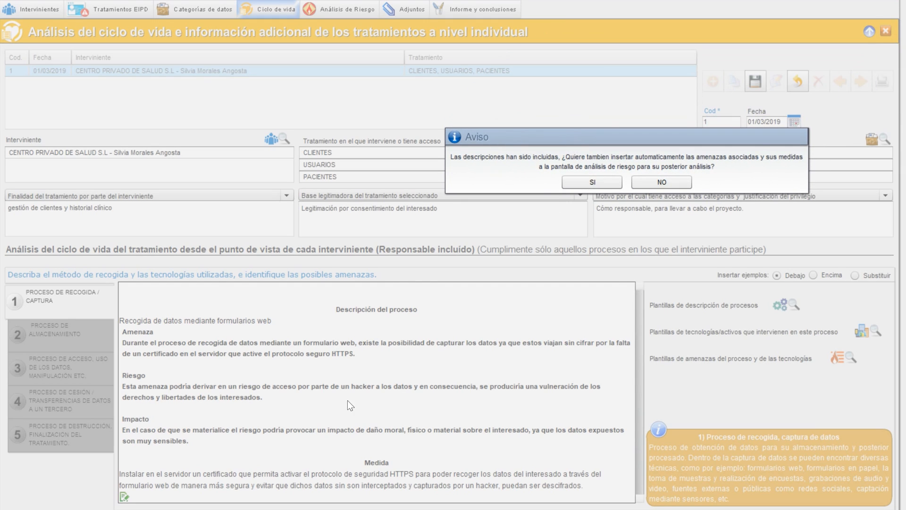
Register the associated threats and measures automatically in the risk analysis screen
{"action": "left_click_drag", "start_coordinate": [450, 156], "coordinate": [736, 167]}
{"action": "left_click", "coordinate": [593, 179]}
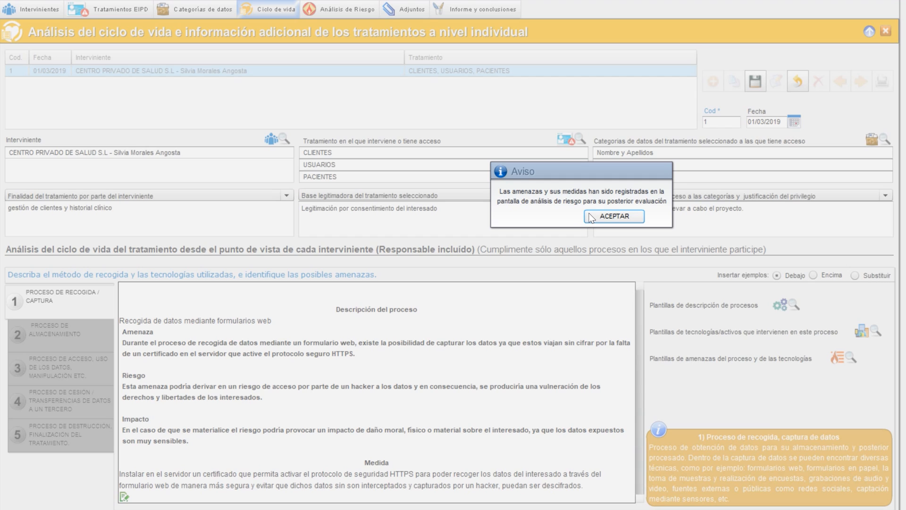
{"action": "left_click", "coordinate": [607, 221]}
{"action": "left_click", "coordinate": [607, 221]}
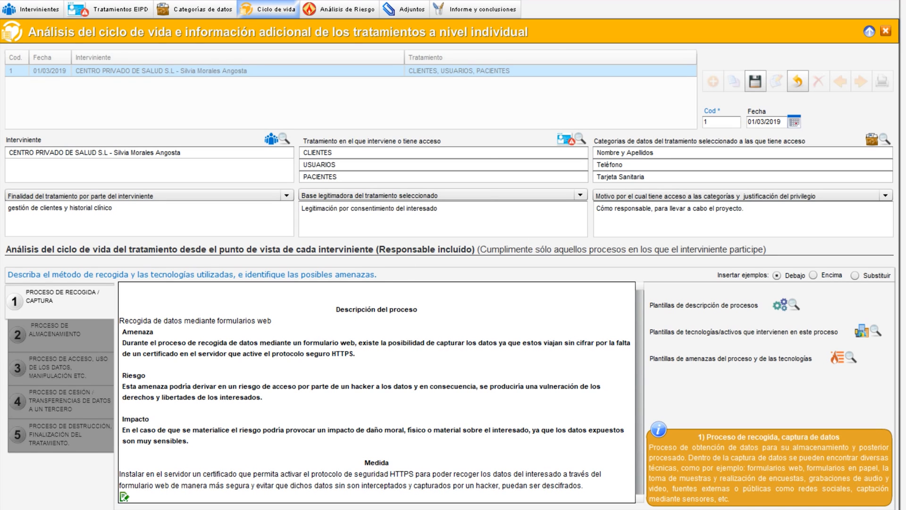
Review the inserted threat, risk, impact and measure text, then save the life-cycle record
{"action": "left_click_drag", "start_coordinate": [120, 320], "coordinate": [188, 441]}
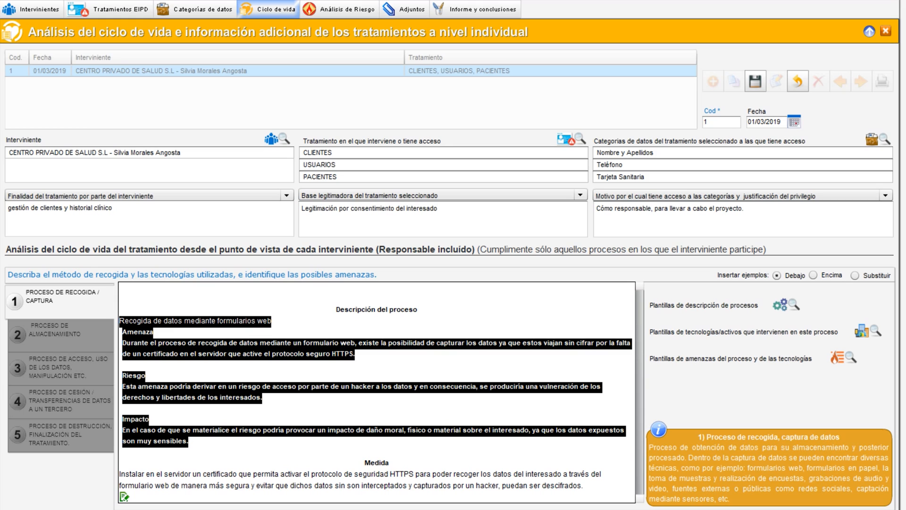
{"action": "left_click", "coordinate": [302, 415]}
{"action": "left_click_drag", "start_coordinate": [364, 462], "coordinate": [584, 485]}
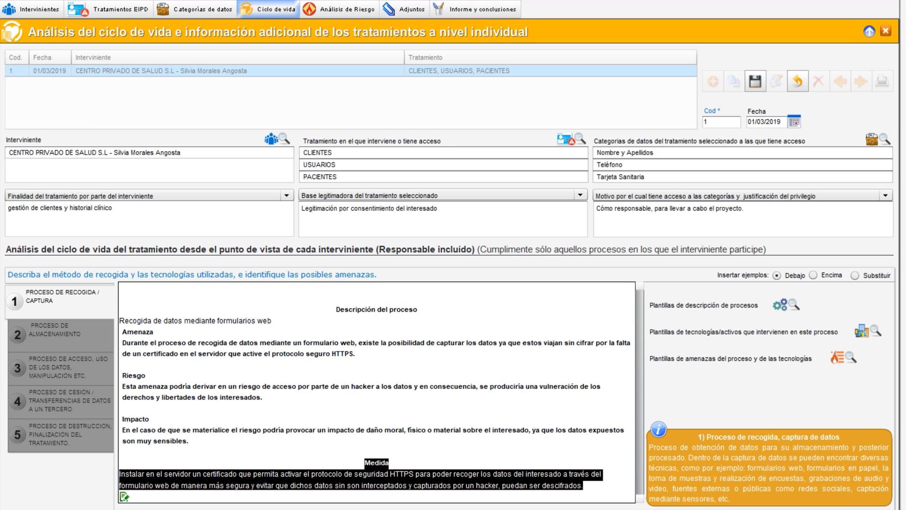
{"action": "left_click", "coordinate": [583, 485]}
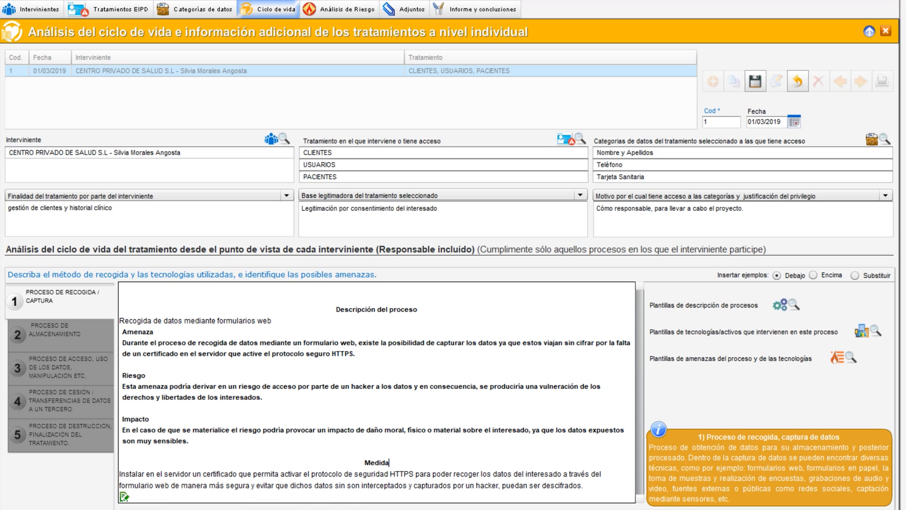
{"action": "left_click", "coordinate": [756, 82]}
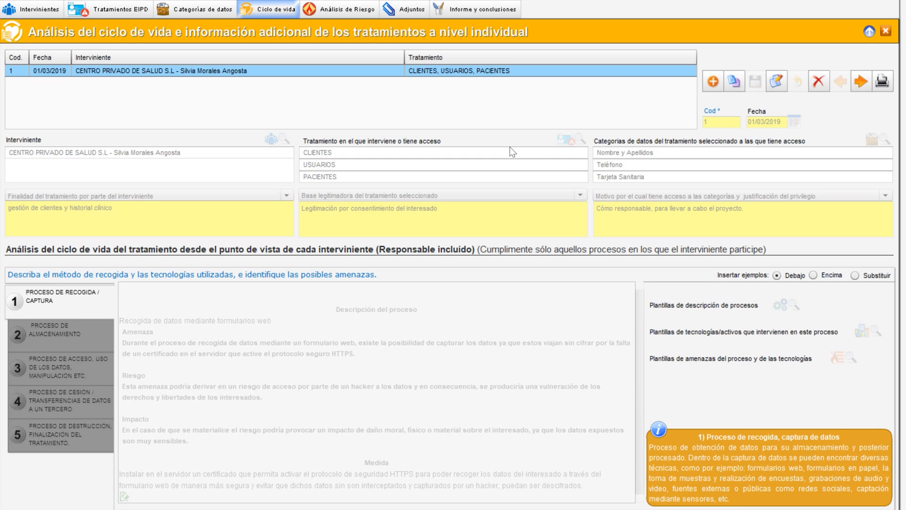
Switch to the risk analysis screen and open the imported HTTPS threat record for editing
{"action": "left_click", "coordinate": [339, 9]}
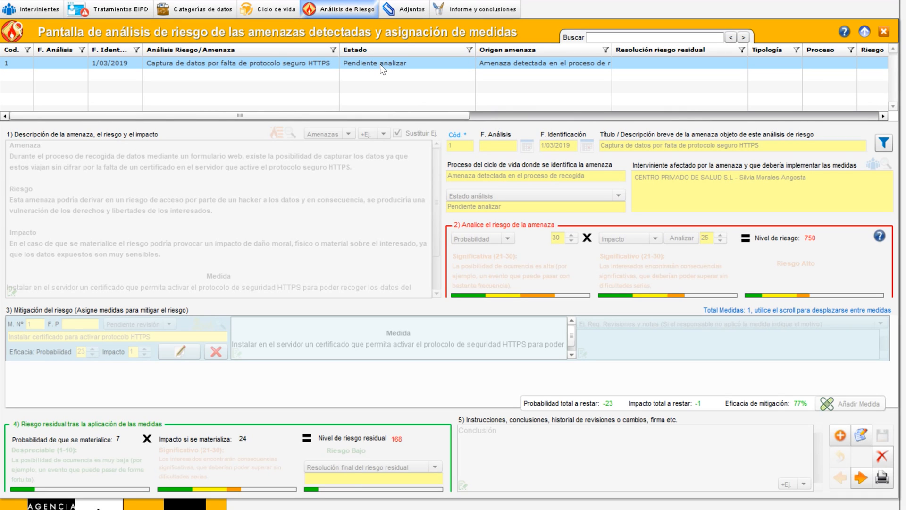
{"action": "left_click", "coordinate": [861, 437]}
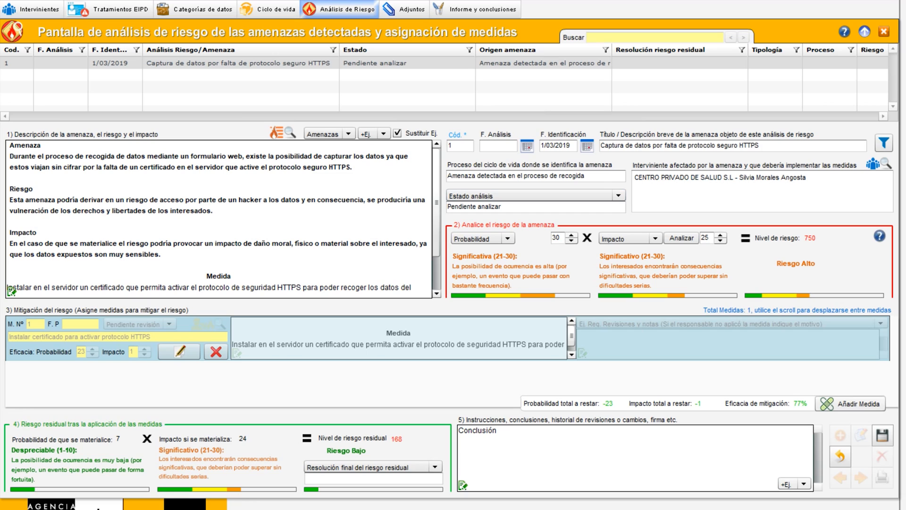
{"action": "left_click_drag", "start_coordinate": [808, 178], "coordinate": [634, 178]}
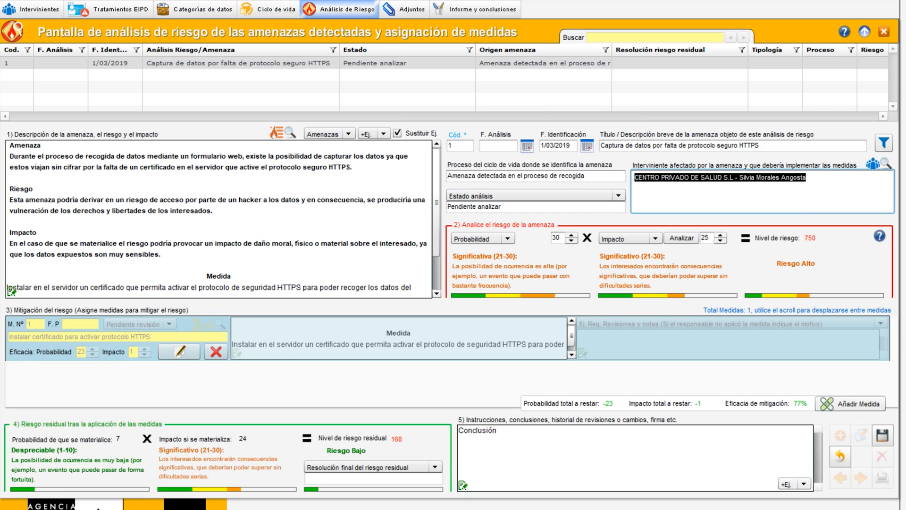
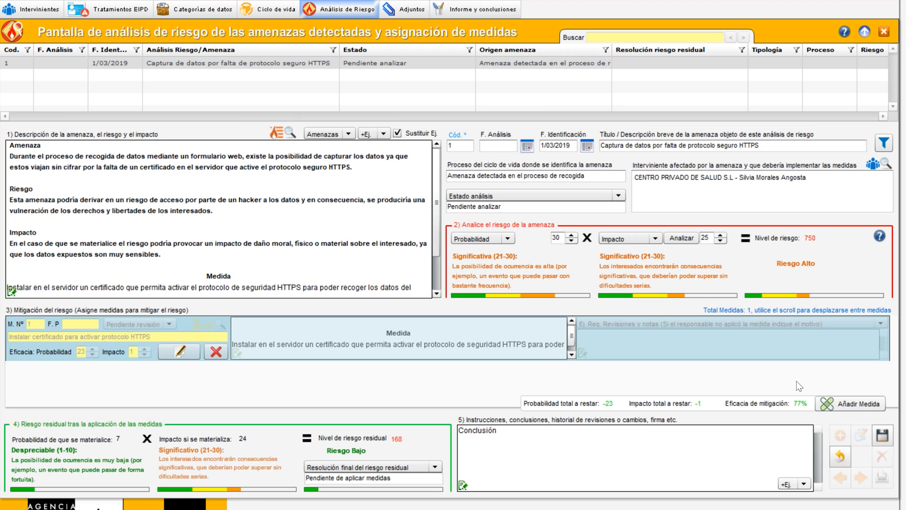
Save the HTTPS threat's risk record, then edit the life-cycle record's access and manipulation process
{"action": "left_click", "coordinate": [883, 436]}
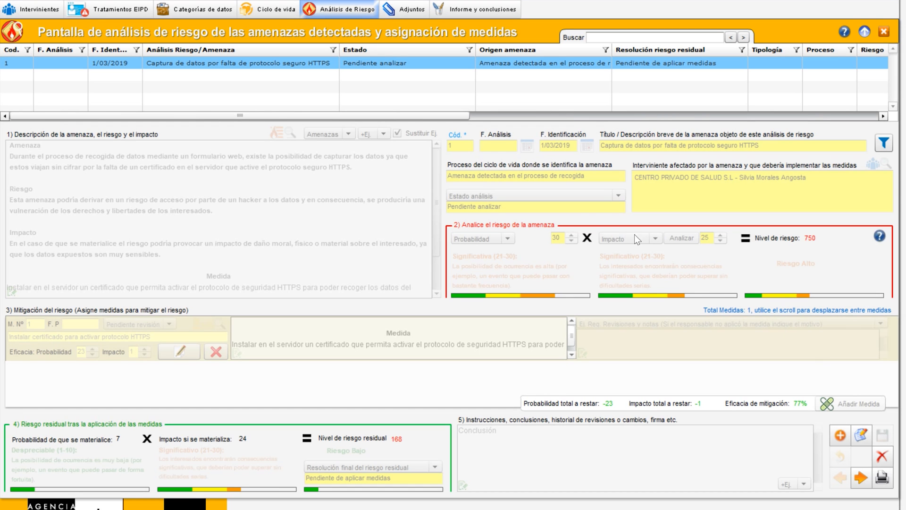
{"action": "left_click", "coordinate": [272, 10]}
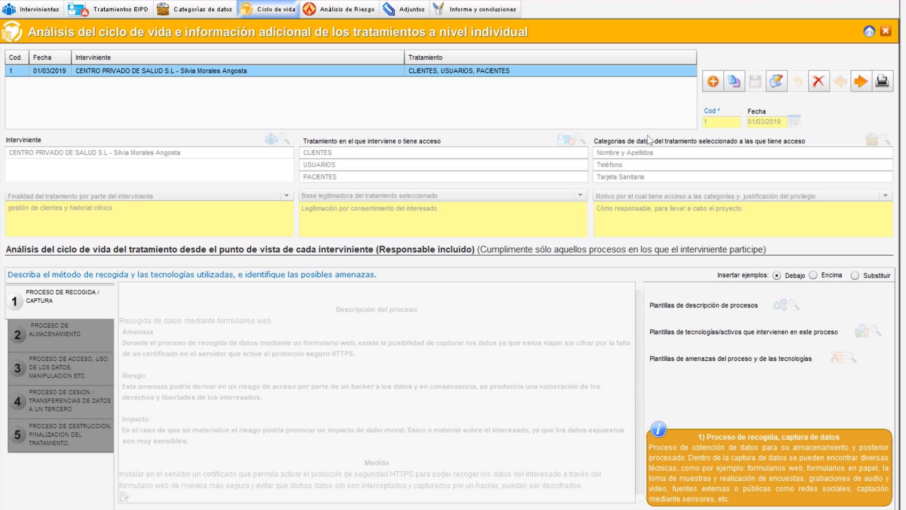
{"action": "left_click", "coordinate": [779, 83]}
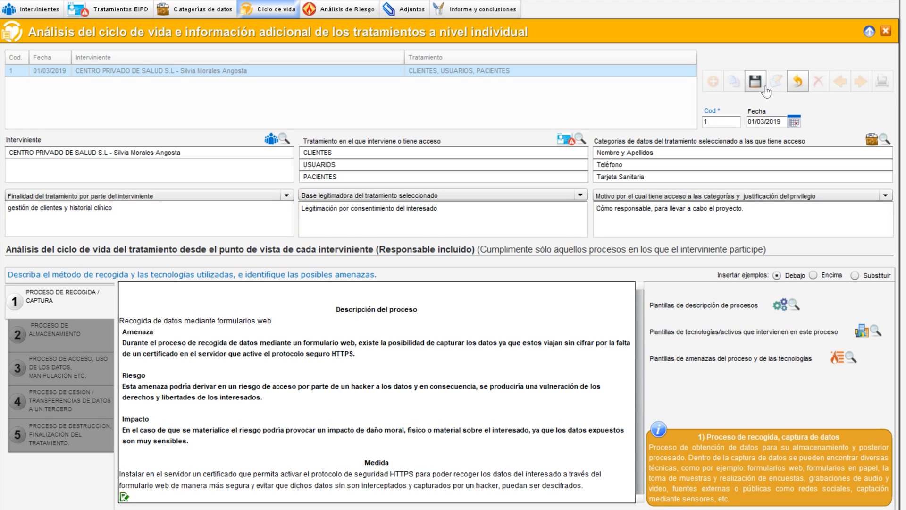
{"action": "left_click", "coordinate": [69, 368]}
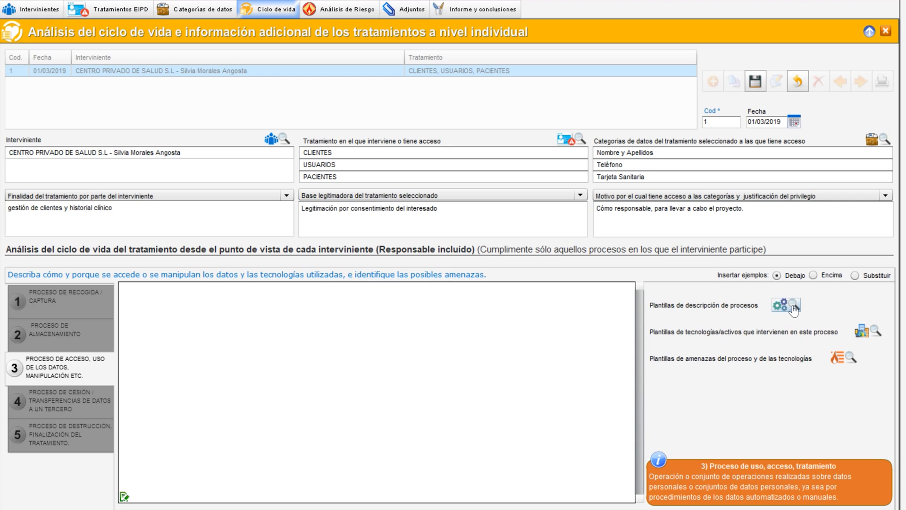
Insert the consultant's asset template 'Ordenador Terminal' into the access process, including its associated threat descriptions
{"action": "left_click", "coordinate": [862, 332]}
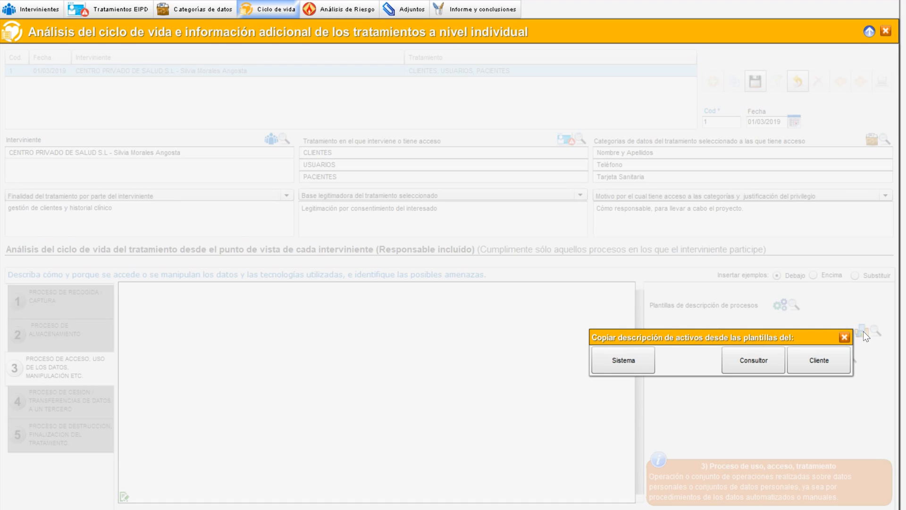
{"action": "left_click", "coordinate": [738, 367]}
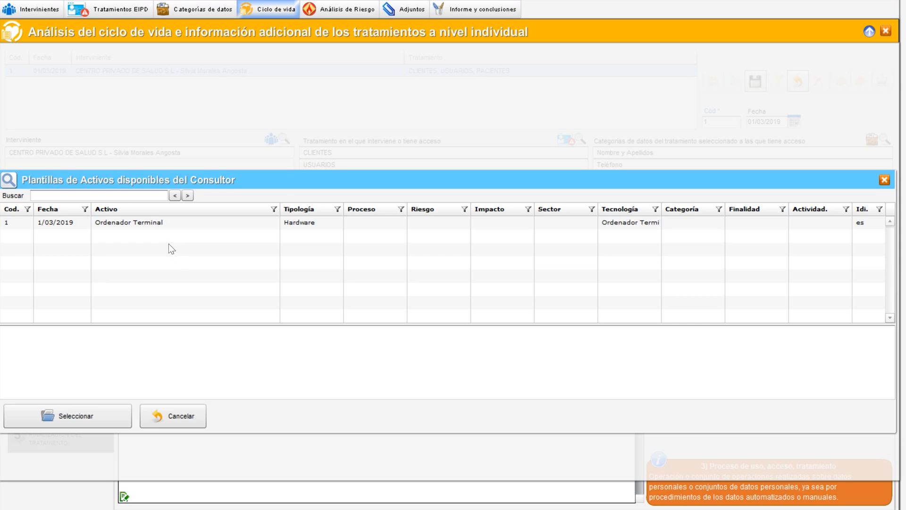
{"action": "left_click", "coordinate": [165, 223]}
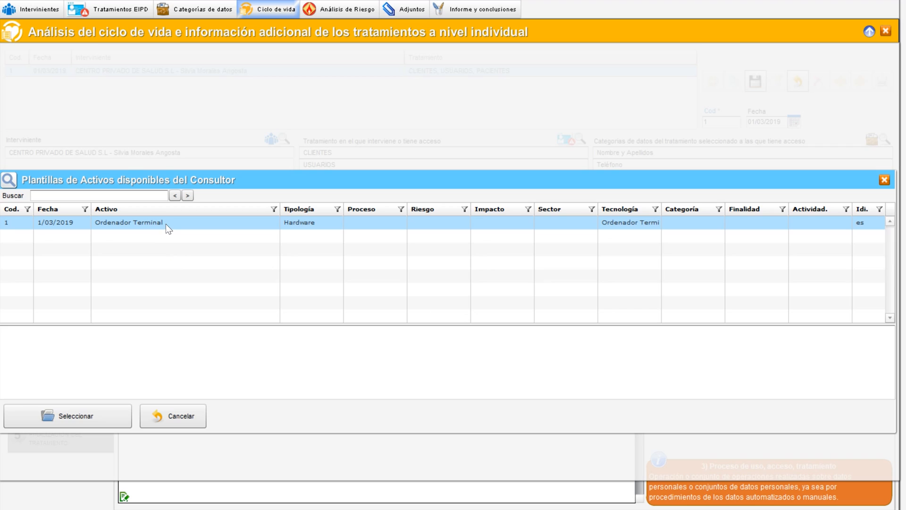
{"action": "left_click", "coordinate": [166, 223]}
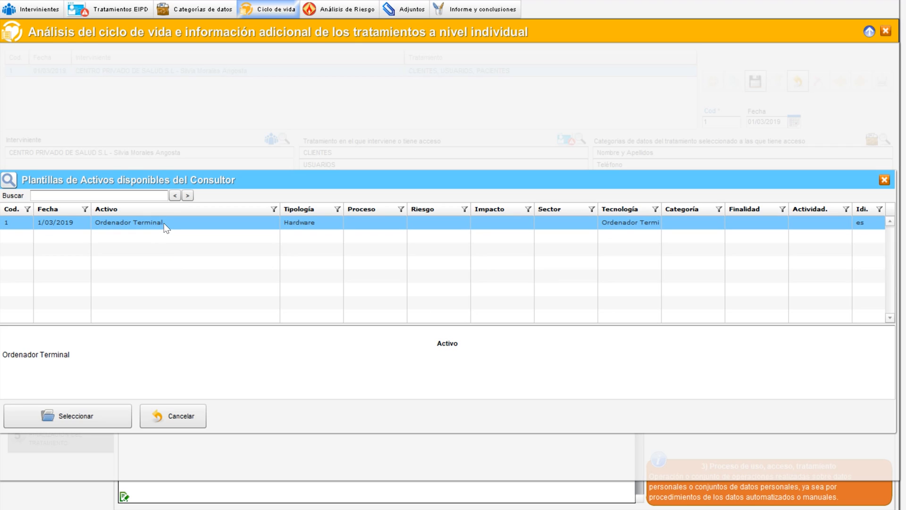
{"action": "double_click", "coordinate": [164, 224]}
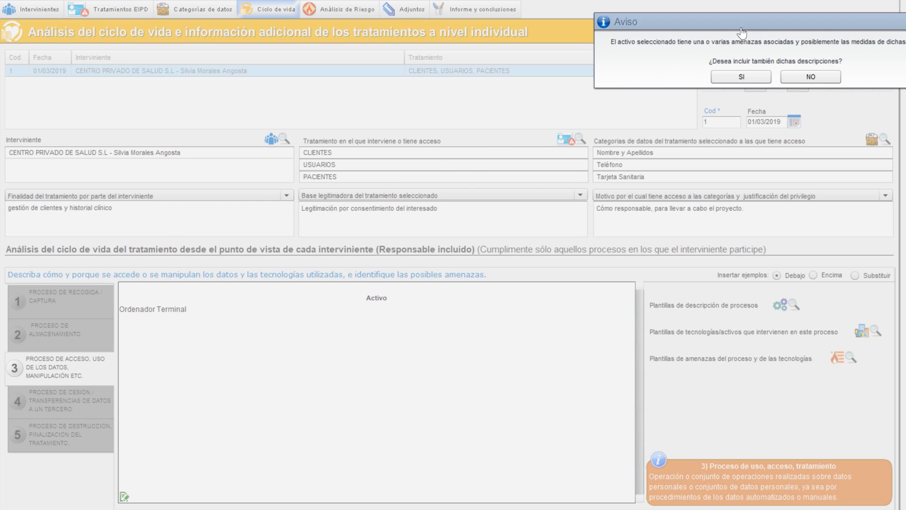
{"action": "left_click_drag", "start_coordinate": [753, 26], "coordinate": [534, 217]}
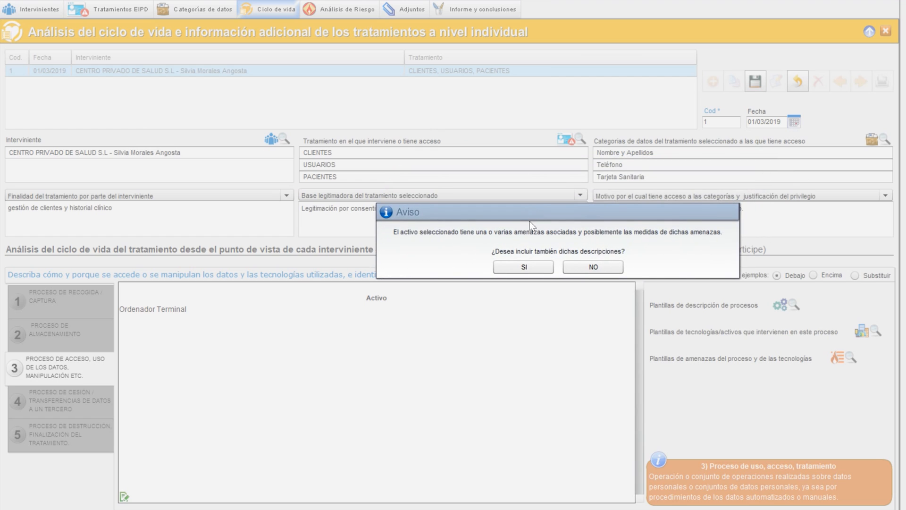
{"action": "left_click", "coordinate": [517, 268]}
{"action": "left_click", "coordinate": [715, 68]}
{"action": "left_click", "coordinate": [715, 67]}
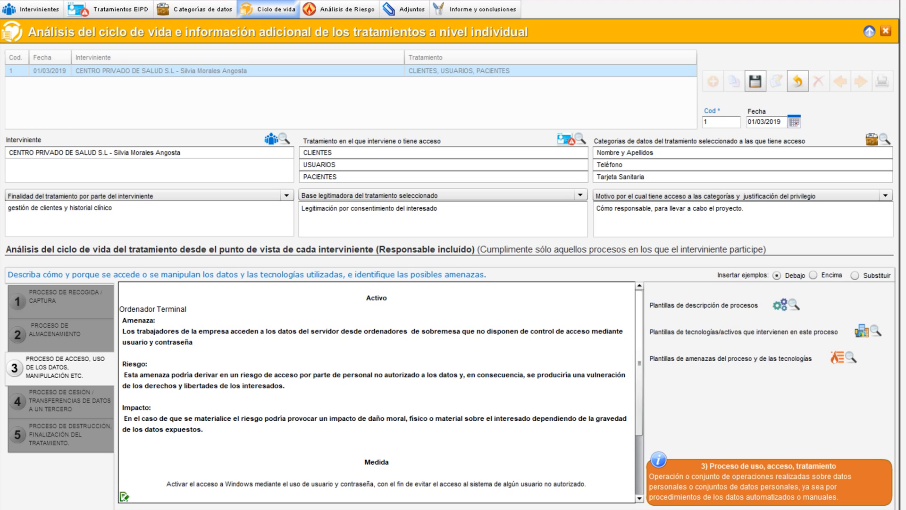
Review the inserted asset, threat, risk, impact and measure text for the access process
{"action": "left_click_drag", "start_coordinate": [366, 297], "coordinate": [451, 501]}
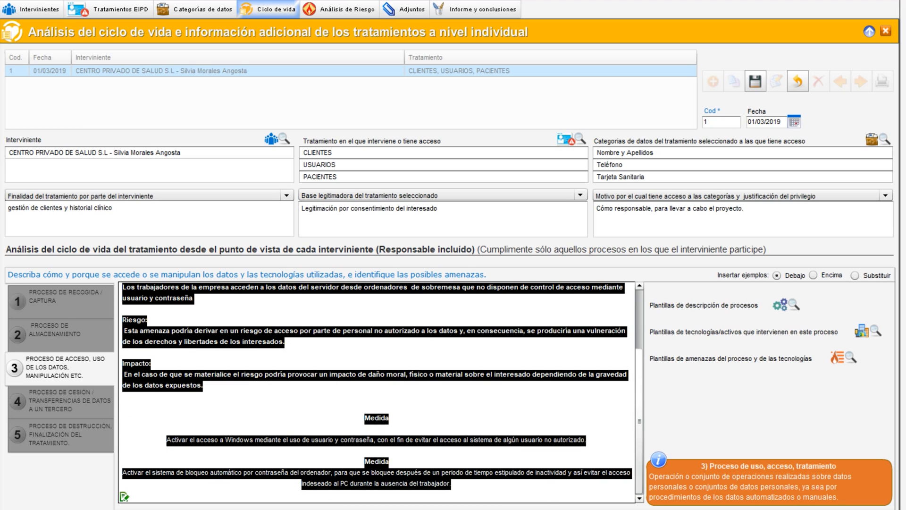
{"action": "left_click", "coordinate": [587, 440]}
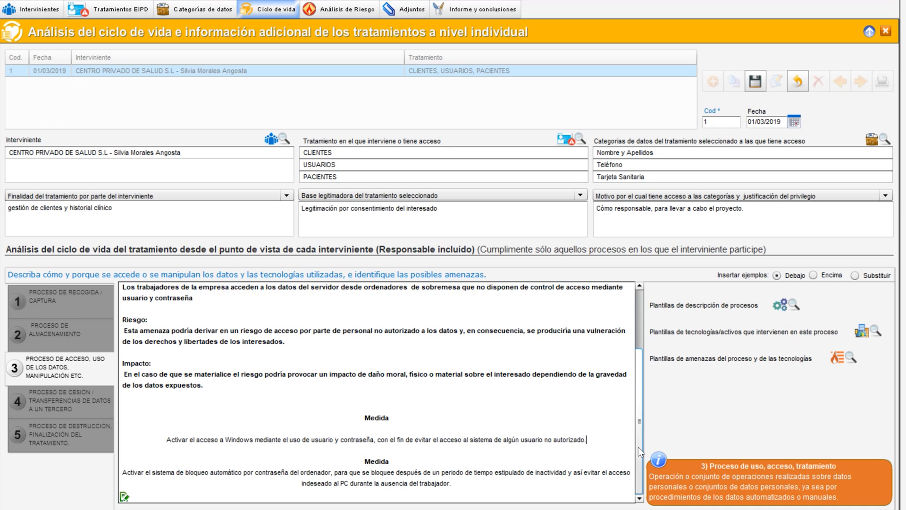
{"action": "left_click_drag", "start_coordinate": [639, 448], "coordinate": [652, 370]}
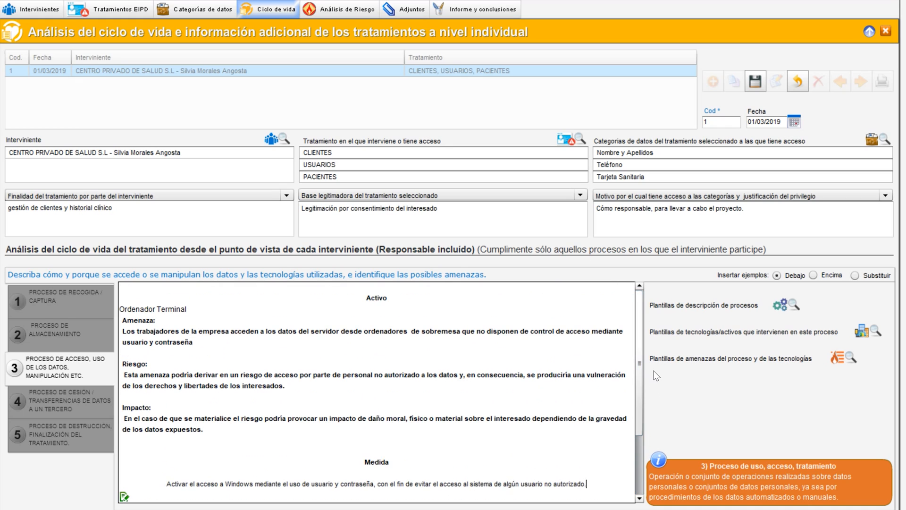
{"action": "left_click", "coordinate": [377, 287]}
Browse the consultant's threat templates without inserting any, then save the life-cycle record
{"action": "left_click", "coordinate": [850, 359]}
{"action": "left_click", "coordinate": [780, 364]}
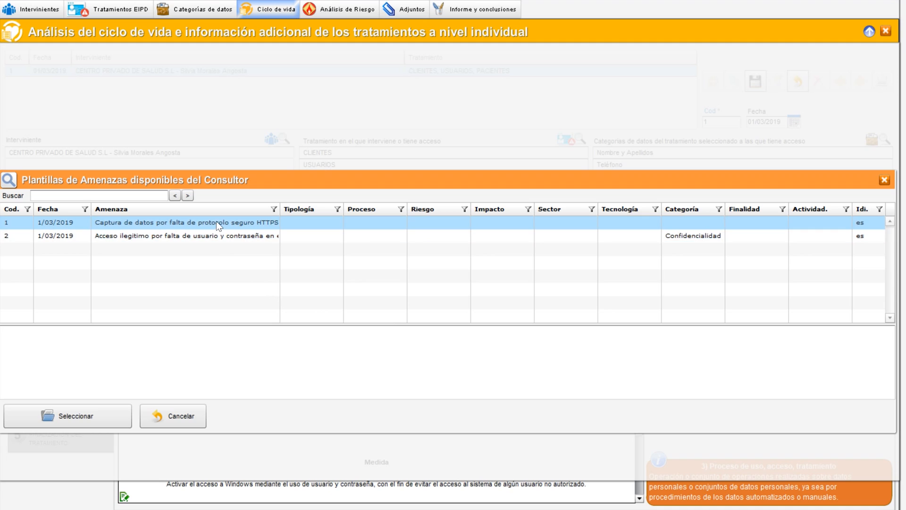
{"action": "left_click", "coordinate": [216, 225]}
{"action": "left_click", "coordinate": [218, 238]}
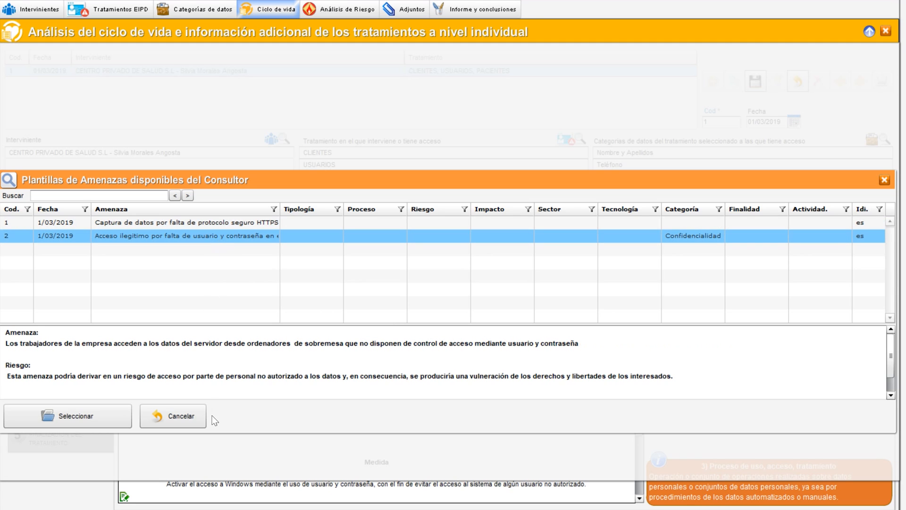
{"action": "left_click", "coordinate": [180, 416]}
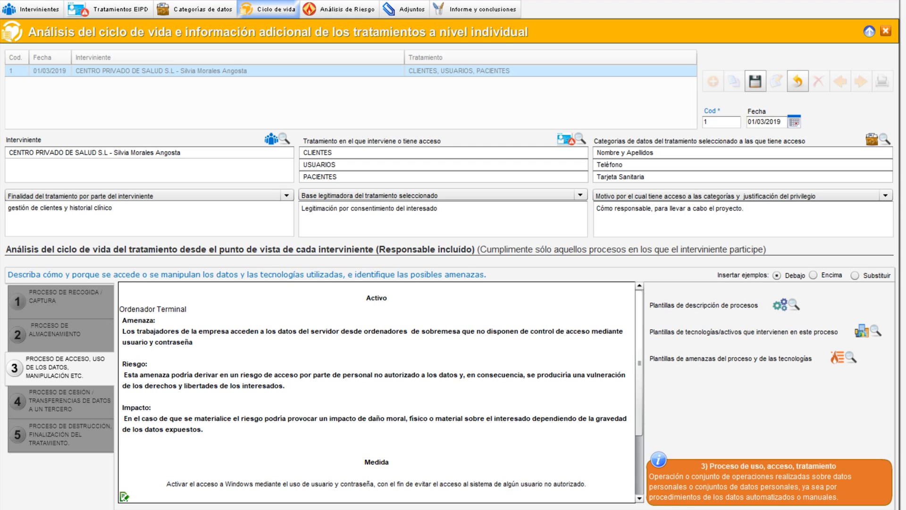
{"action": "left_click", "coordinate": [755, 82]}
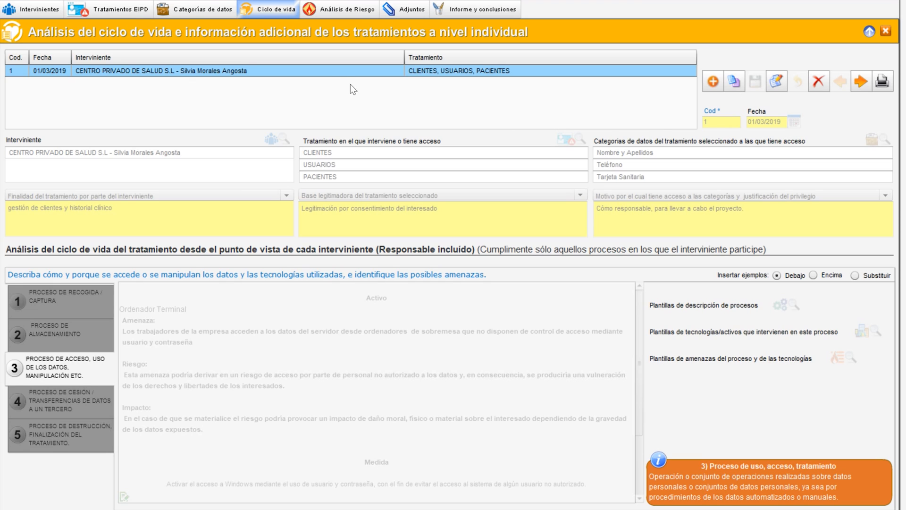
Switch to the risk analysis screen and open the imported illegitimate access threat for editing
{"action": "left_click", "coordinate": [341, 11]}
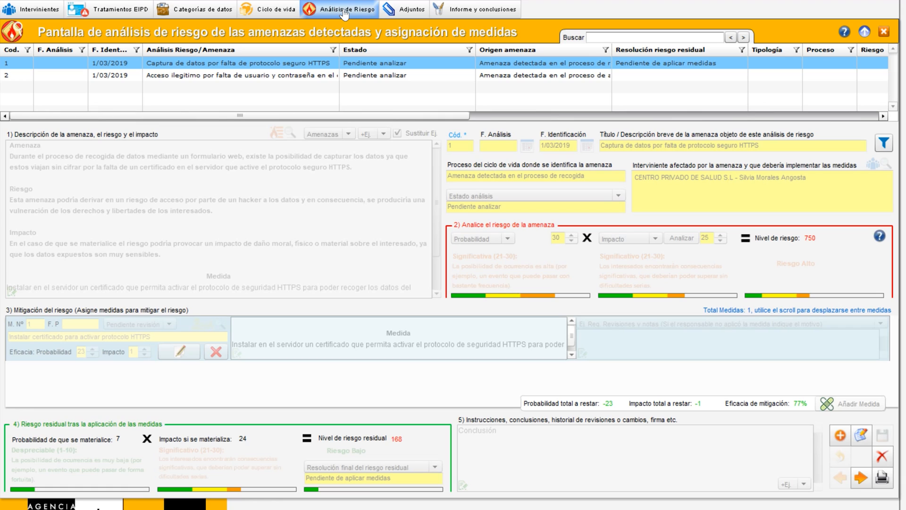
{"action": "left_click", "coordinate": [316, 75]}
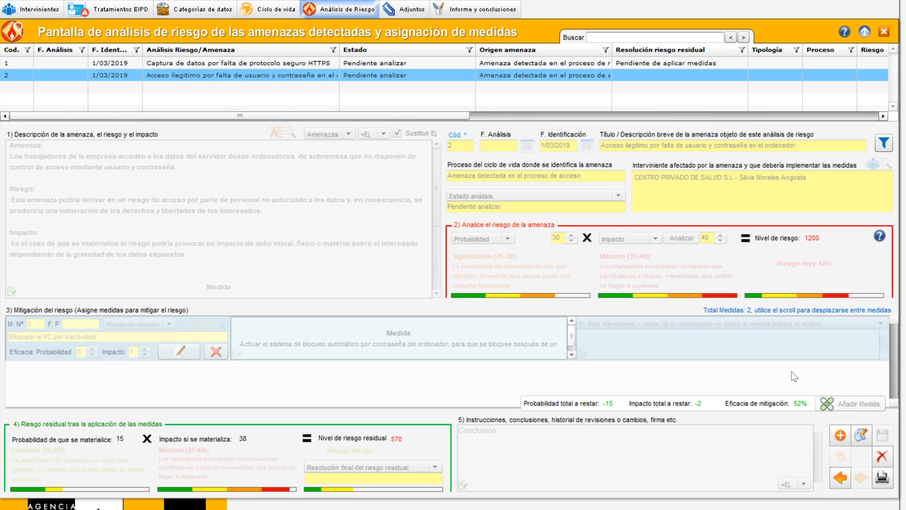
{"action": "left_click", "coordinate": [861, 436]}
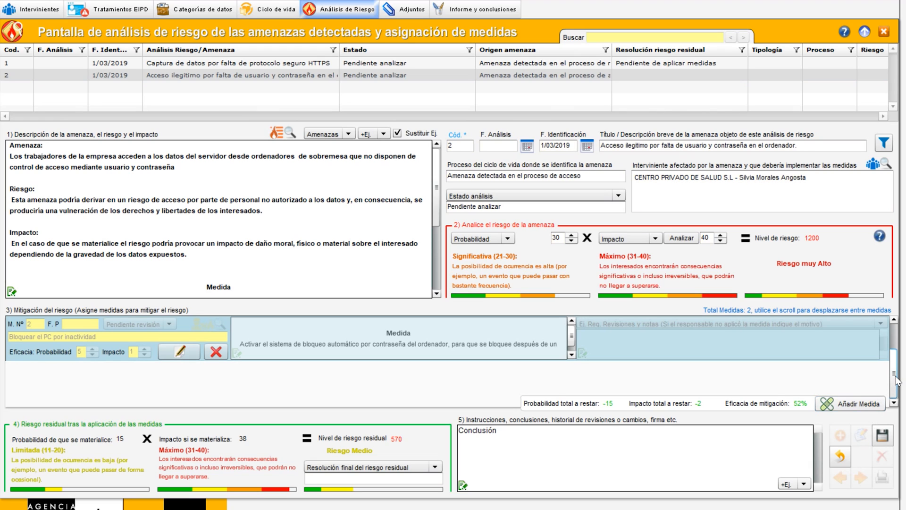
Set the access threat's final residual risk resolution to 'Pendiente de aplicar medidas' and save the record
{"action": "scroll", "coordinate": [897, 357], "scroll_direction": "up", "scroll_amount": 2}
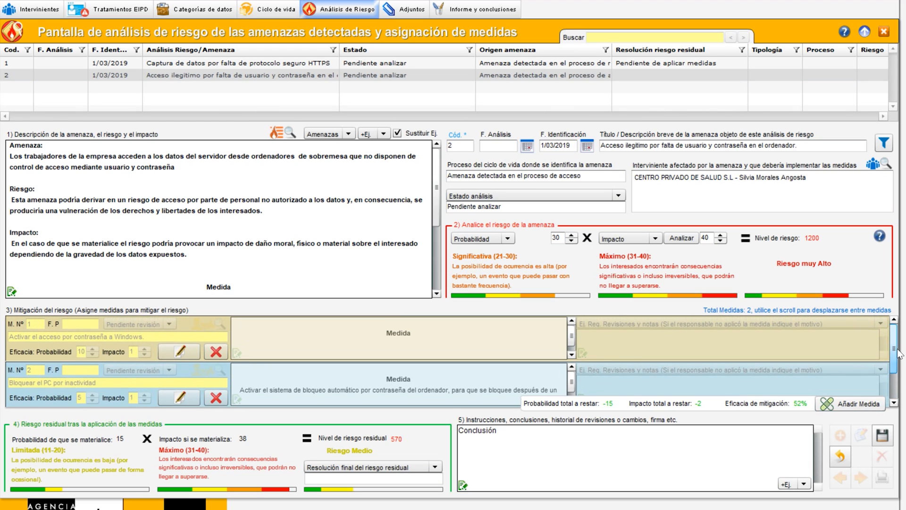
{"action": "scroll", "coordinate": [897, 358], "scroll_direction": "down", "scroll_amount": 2}
{"action": "scroll", "coordinate": [899, 364], "scroll_direction": "up", "scroll_amount": 2}
{"action": "left_click_drag", "start_coordinate": [894, 353], "coordinate": [894, 383]}
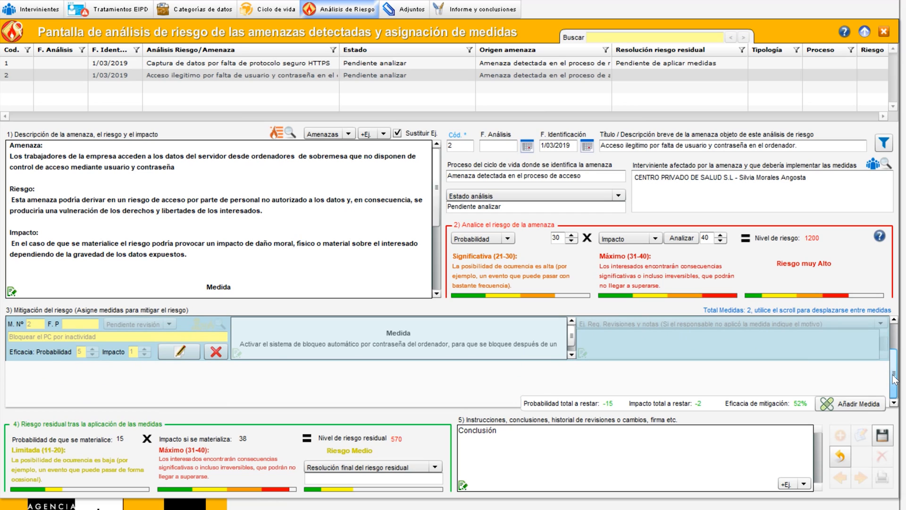
{"action": "left_click_drag", "start_coordinate": [893, 375], "coordinate": [899, 349]}
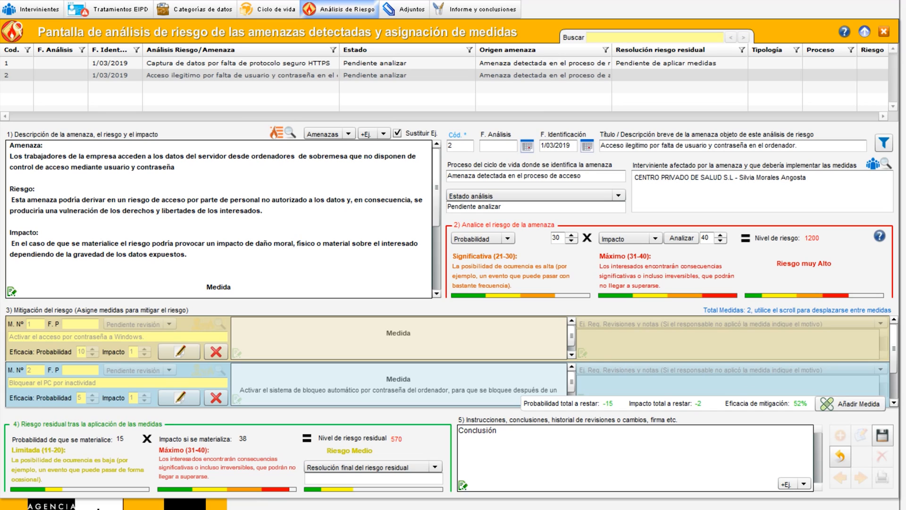
{"action": "left_click", "coordinate": [412, 467]}
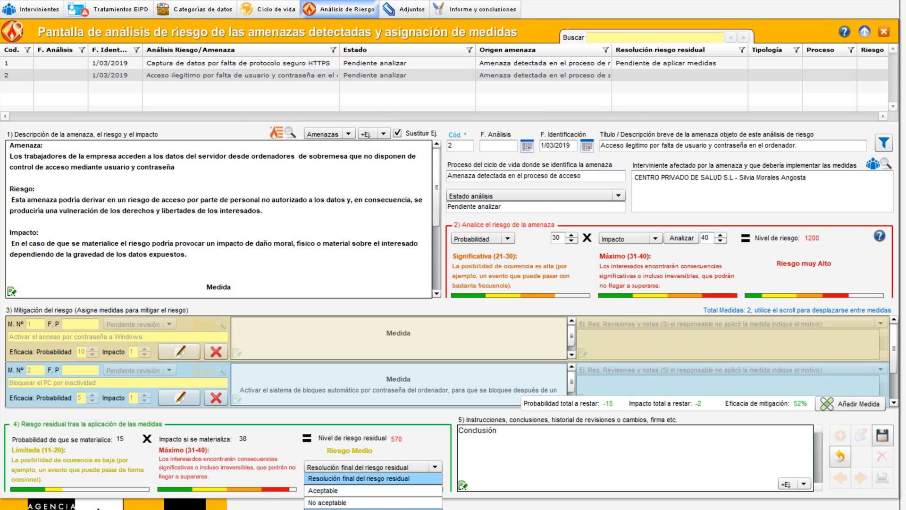
{"action": "left_click", "coordinate": [372, 509]}
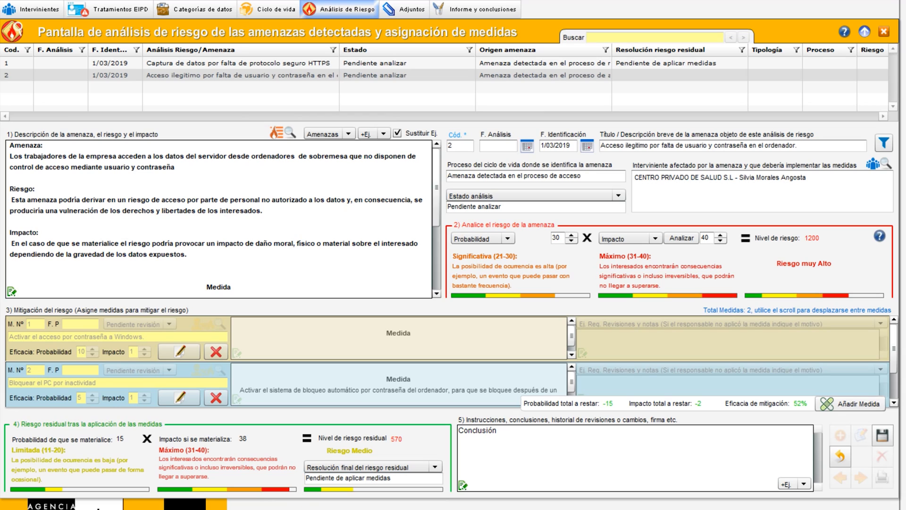
{"action": "left_click", "coordinate": [881, 436]}
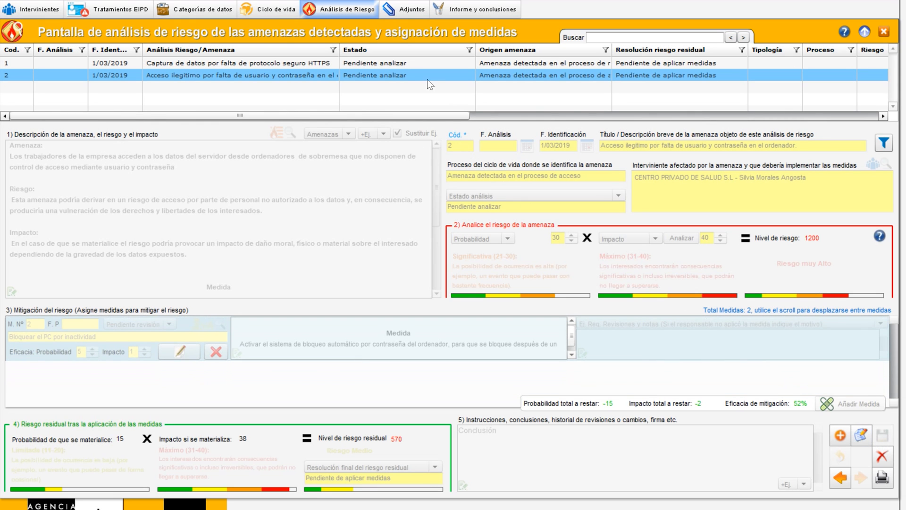
Open the attachments and additional diagrams screen
{"action": "left_click", "coordinate": [403, 9]}
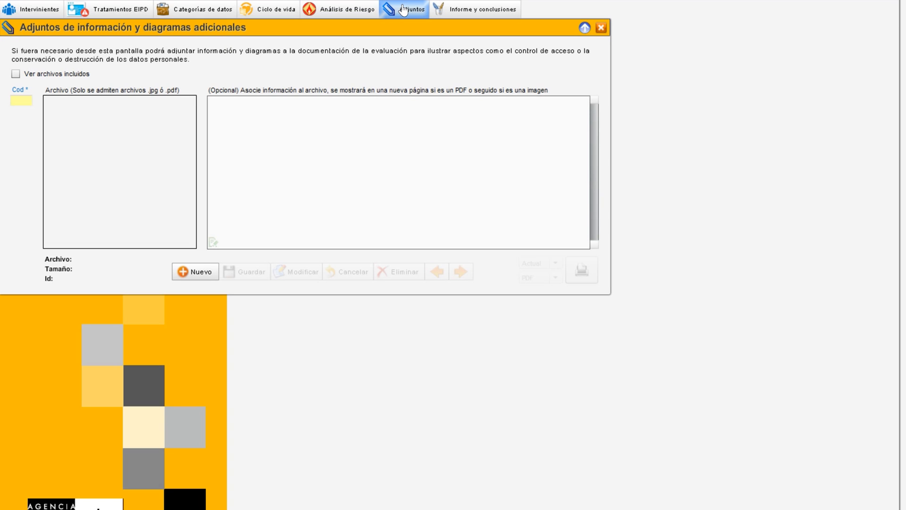
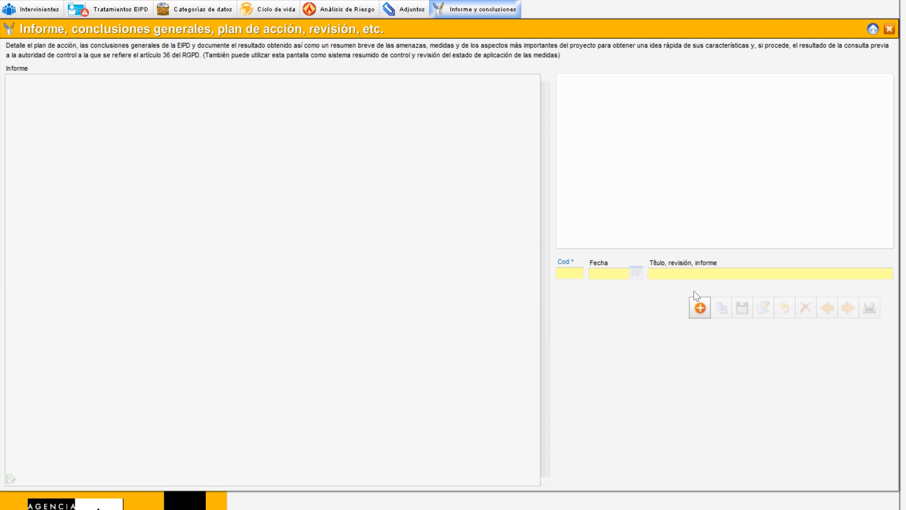
Add a new report revision and delete the closing paragraph about contacting the authority from its text
{"action": "left_click", "coordinate": [701, 309]}
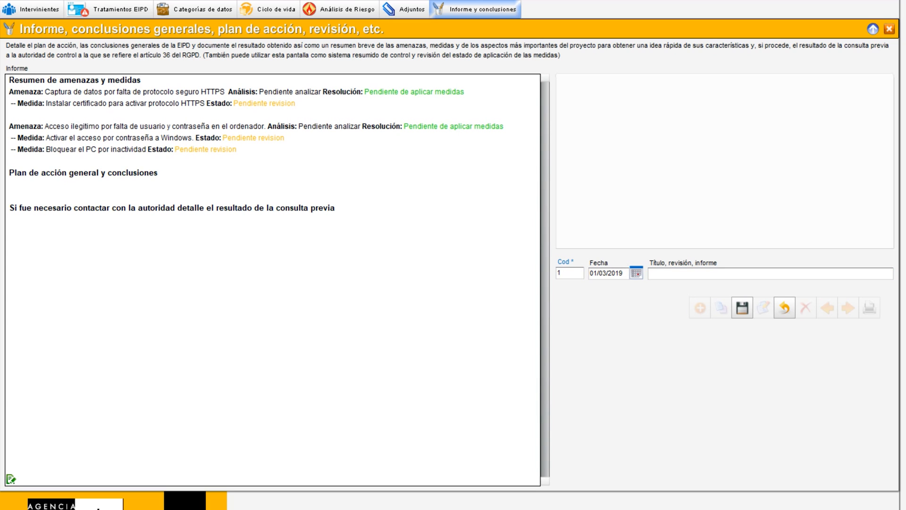
{"action": "left_click_drag", "start_coordinate": [9, 80], "coordinate": [336, 209]}
{"action": "left_click", "coordinate": [336, 209]}
{"action": "left_click_drag", "start_coordinate": [158, 174], "coordinate": [8, 173]}
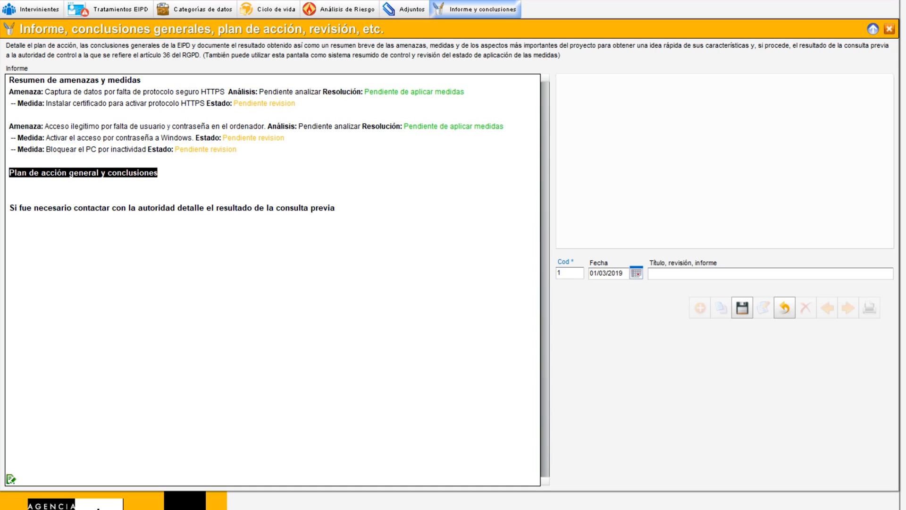
{"action": "left_click", "coordinate": [116, 208]}
{"action": "left_click_drag", "start_coordinate": [335, 208], "coordinate": [9, 208]}
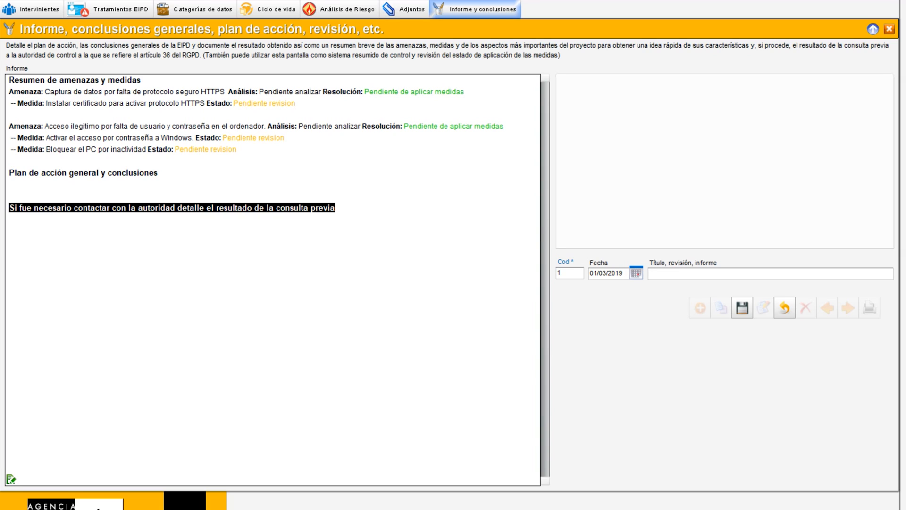
{"action": "key", "text": "Delete"}
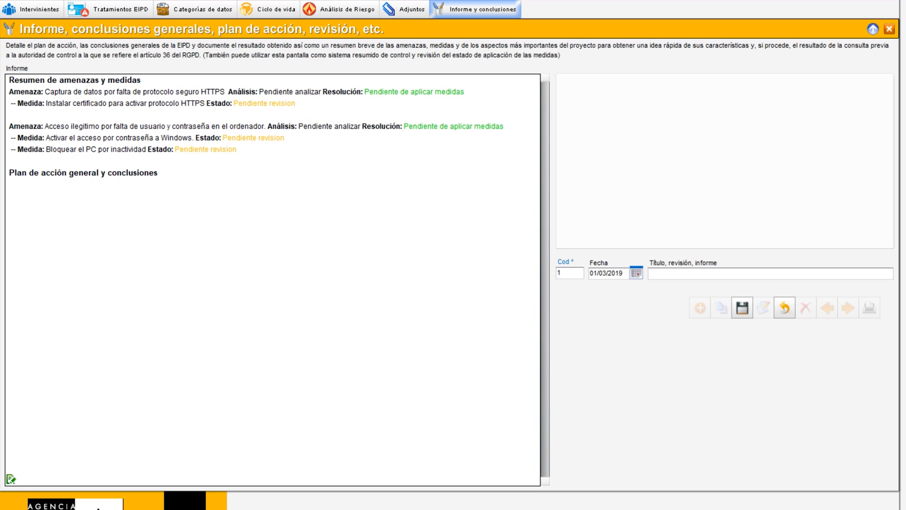
Title the new revision 'A' and save the report record
{"action": "left_click", "coordinate": [652, 273]}
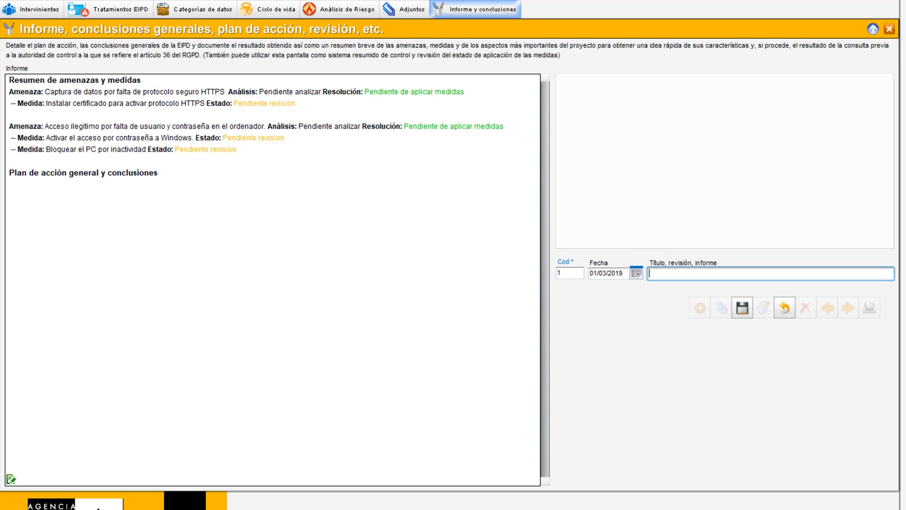
{"action": "left_click", "coordinate": [743, 307]}
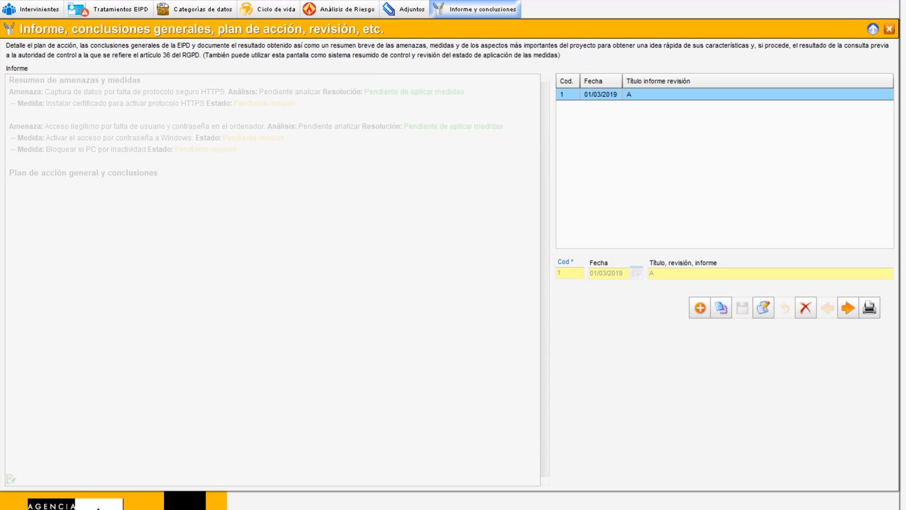
Switch to the risk analysis screen, edit the HTTPS threat and set its analysis state to Finalizado
{"action": "left_click", "coordinate": [344, 9]}
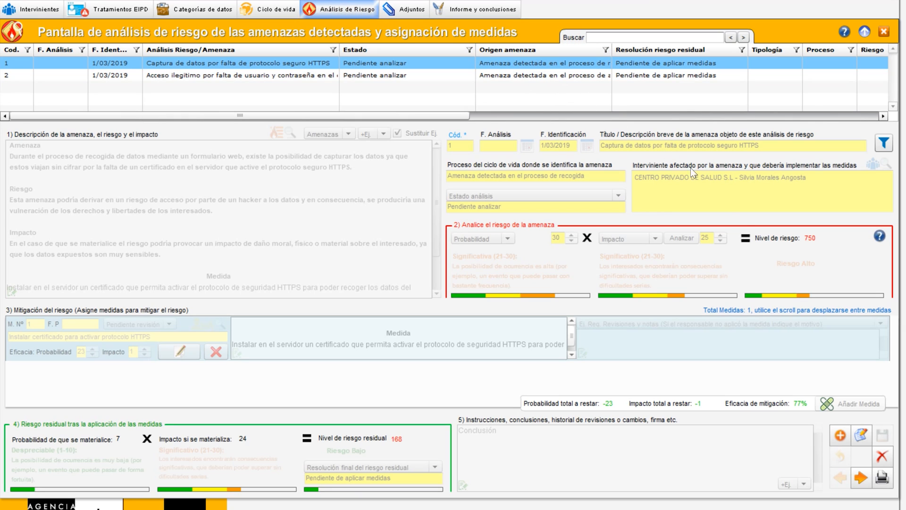
{"action": "left_click", "coordinate": [861, 435]}
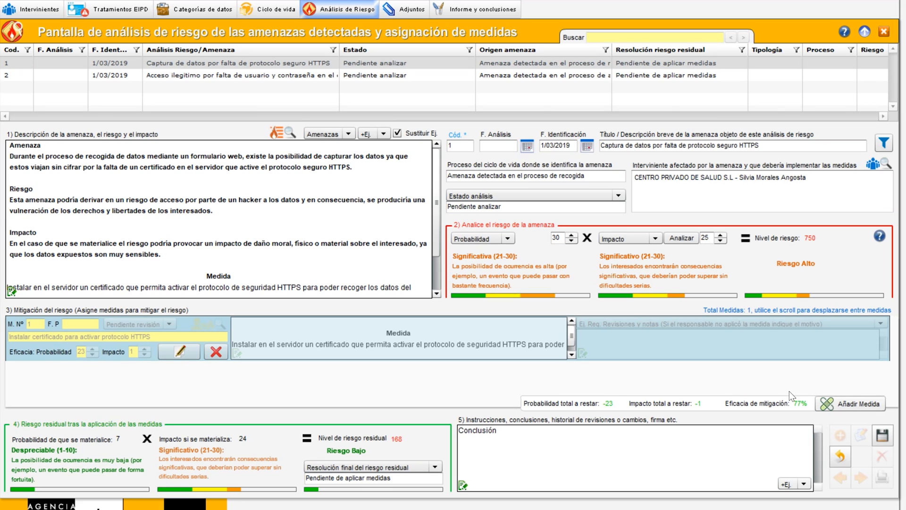
{"action": "left_click", "coordinate": [537, 193]}
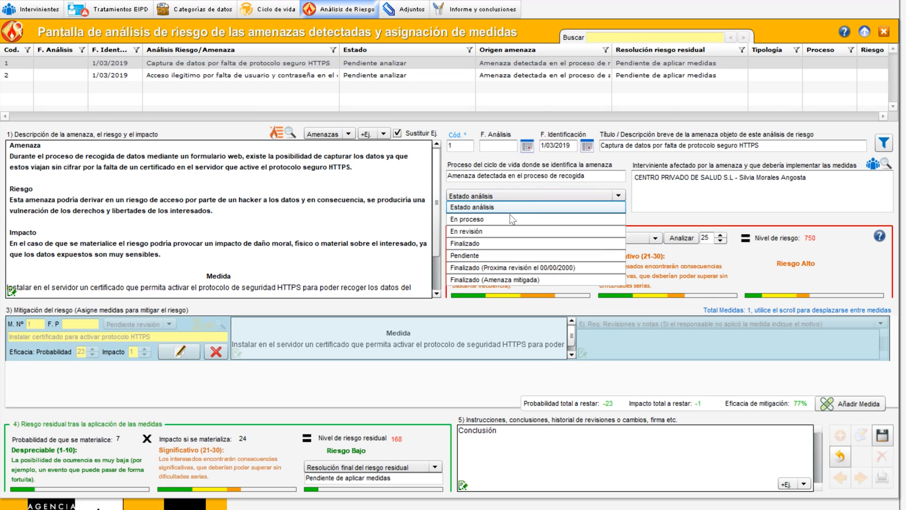
{"action": "left_click", "coordinate": [482, 243]}
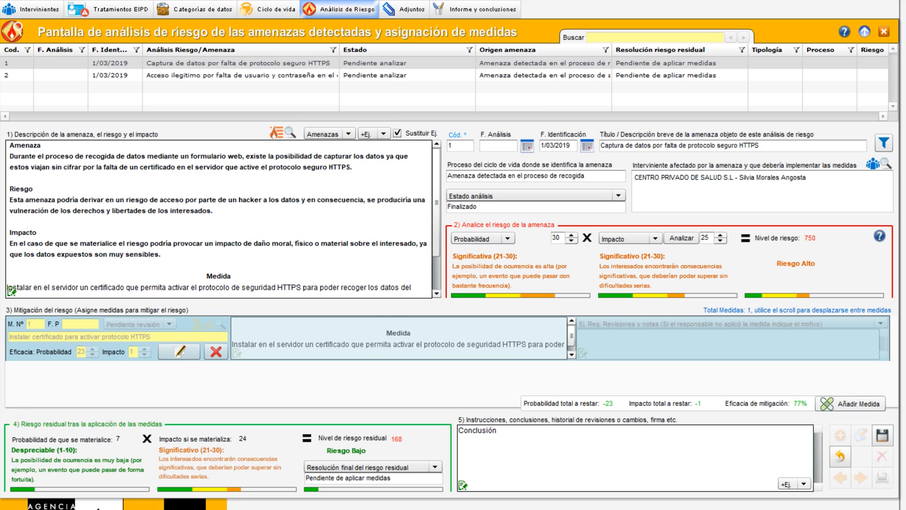
Set the HTTPS certificate measure's state to Aplicada and confirm the measure
{"action": "left_click", "coordinate": [170, 352]}
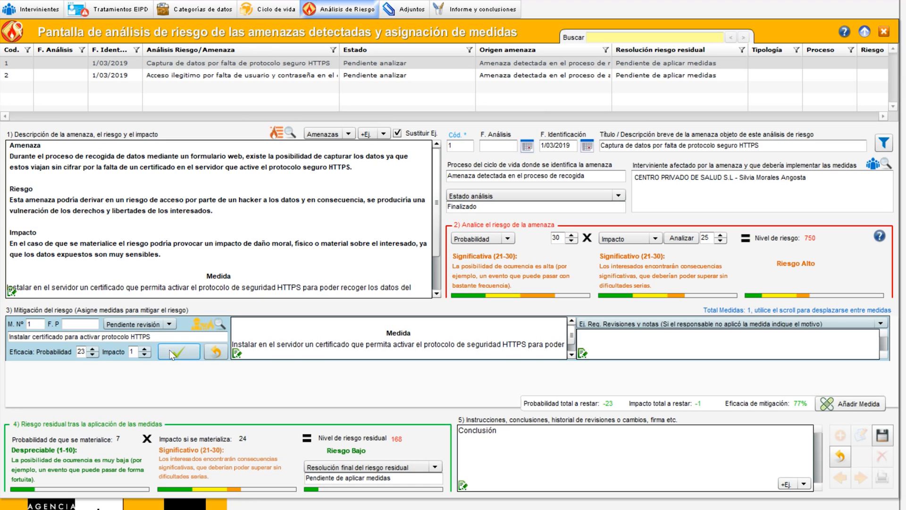
{"action": "left_click", "coordinate": [153, 326]}
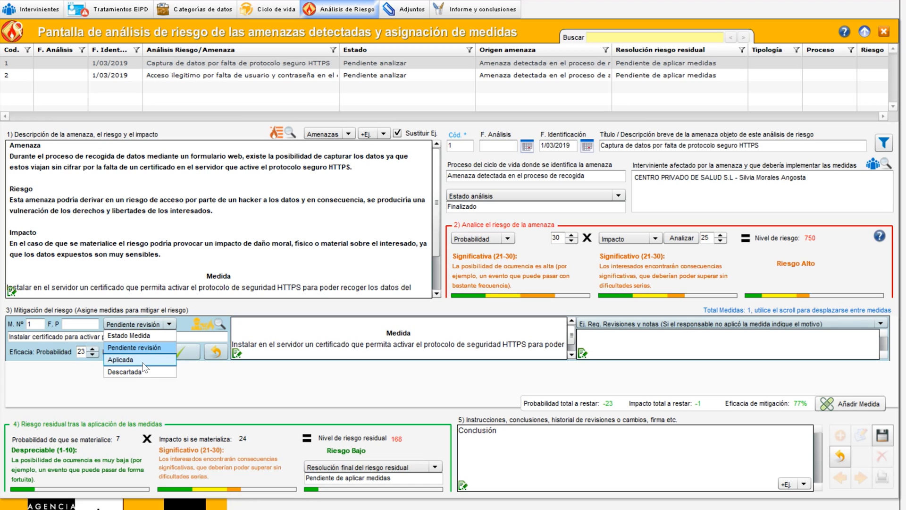
{"action": "left_click", "coordinate": [127, 360]}
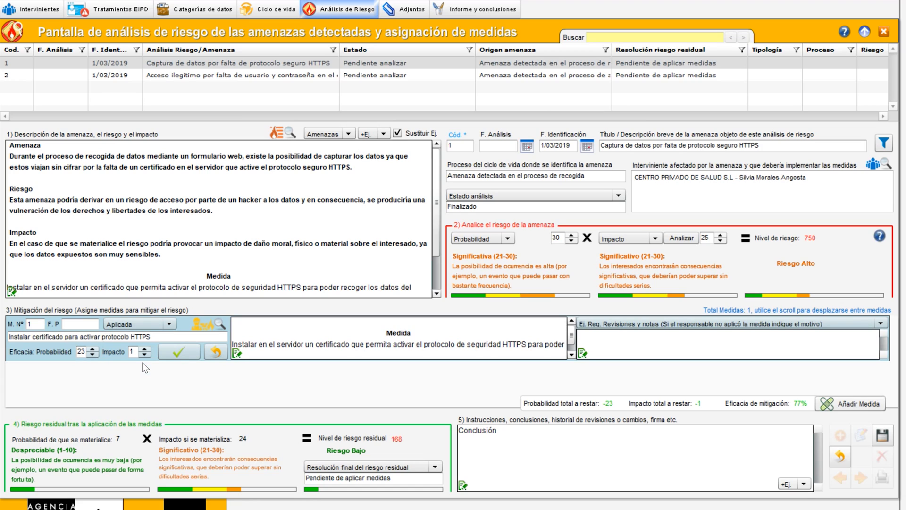
{"action": "left_click", "coordinate": [189, 354]}
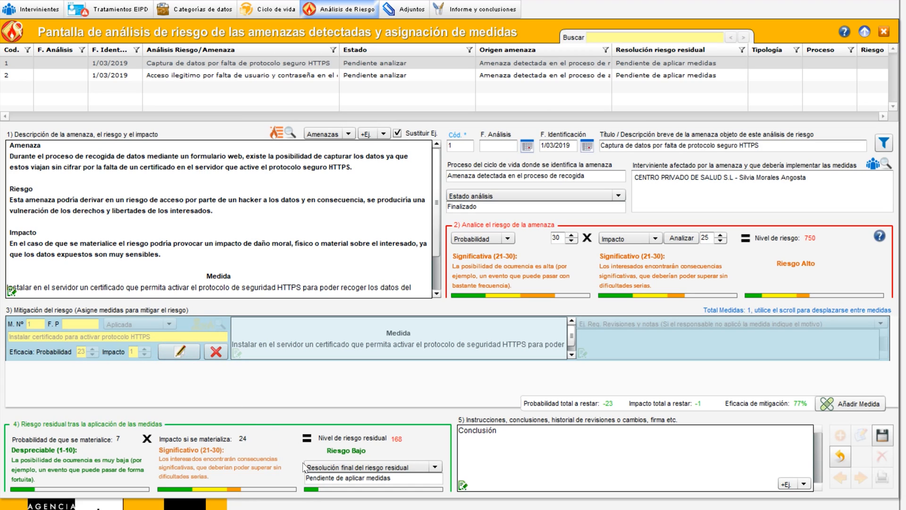
Set the HTTPS threat's final residual risk resolution to Aceptable and save the record
{"action": "left_click", "coordinate": [385, 467]}
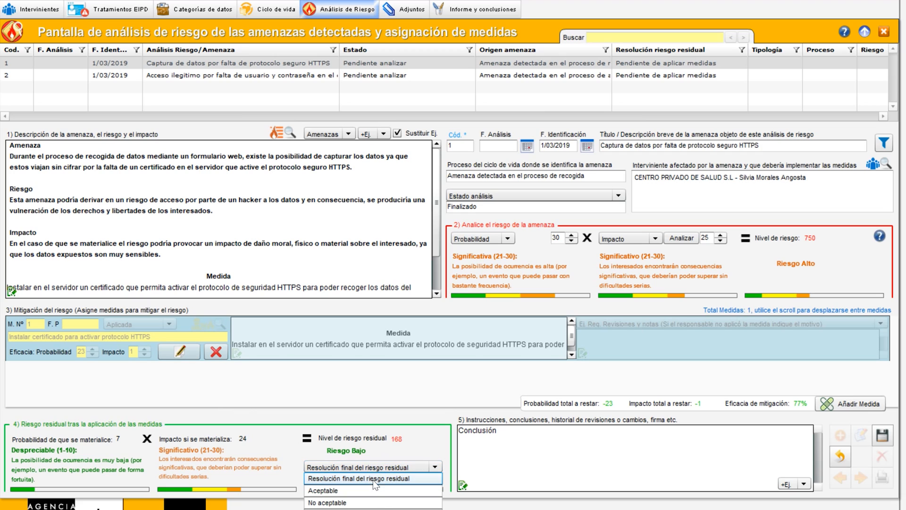
{"action": "left_click", "coordinate": [359, 491]}
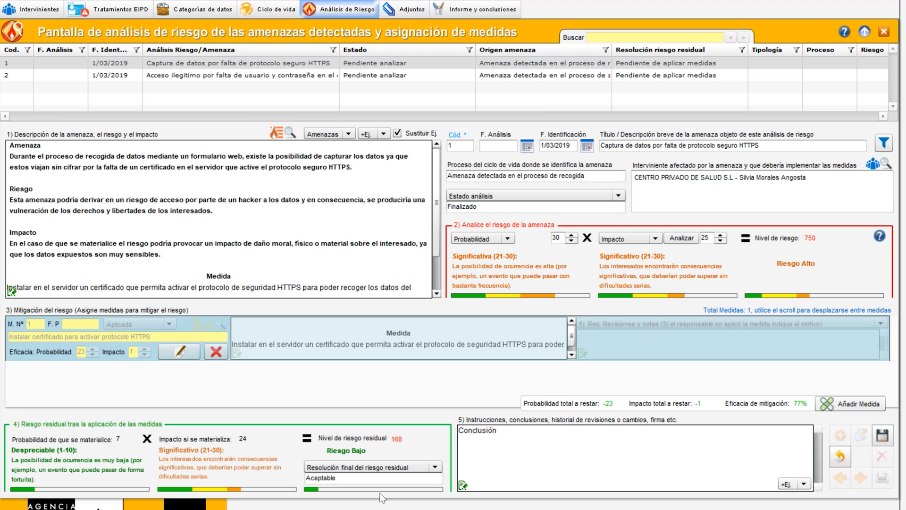
{"action": "left_click", "coordinate": [882, 435]}
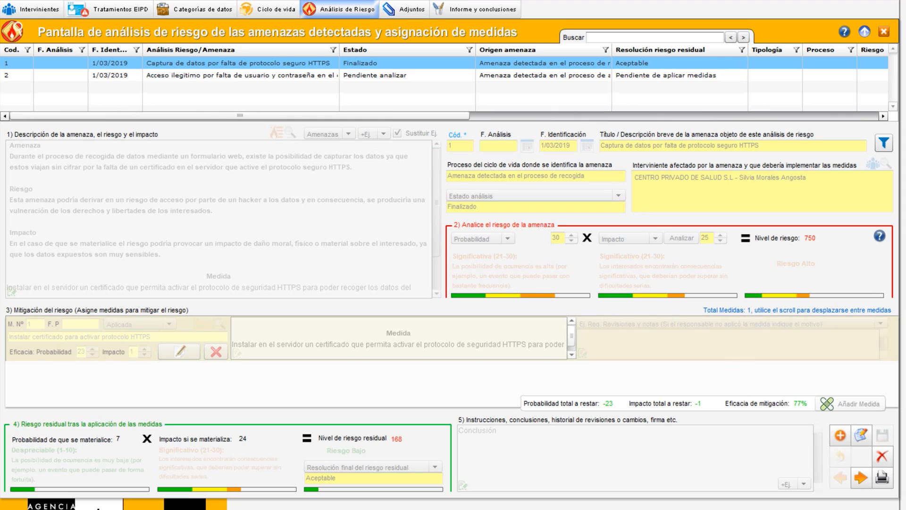
Return to the report screen, add a second revision titled 'B' and save it
{"action": "left_click", "coordinate": [476, 11]}
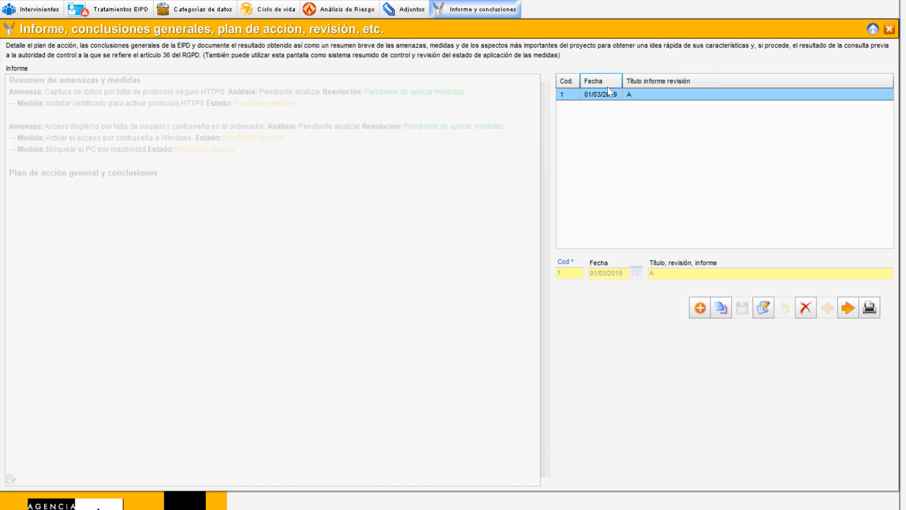
{"action": "left_click", "coordinate": [700, 308]}
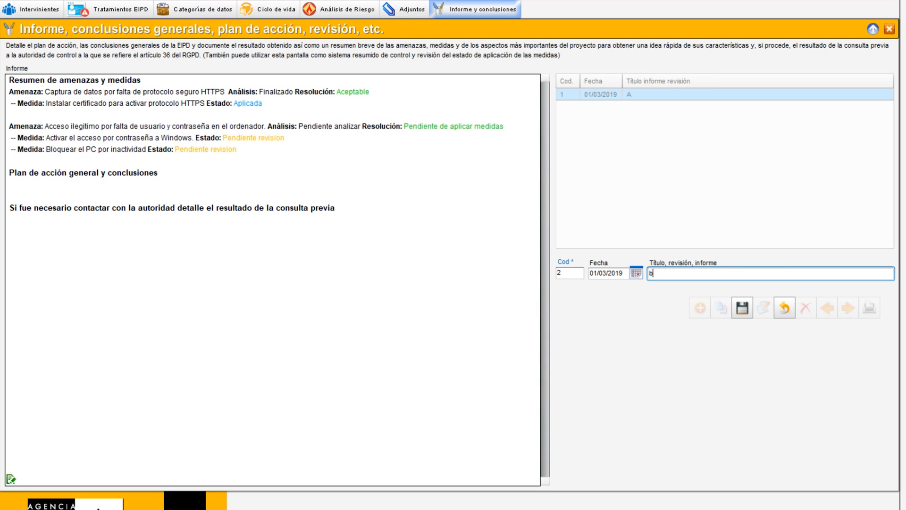
{"action": "type", "text": "B"}
{"action": "left_click_drag", "start_coordinate": [259, 92], "coordinate": [293, 92]}
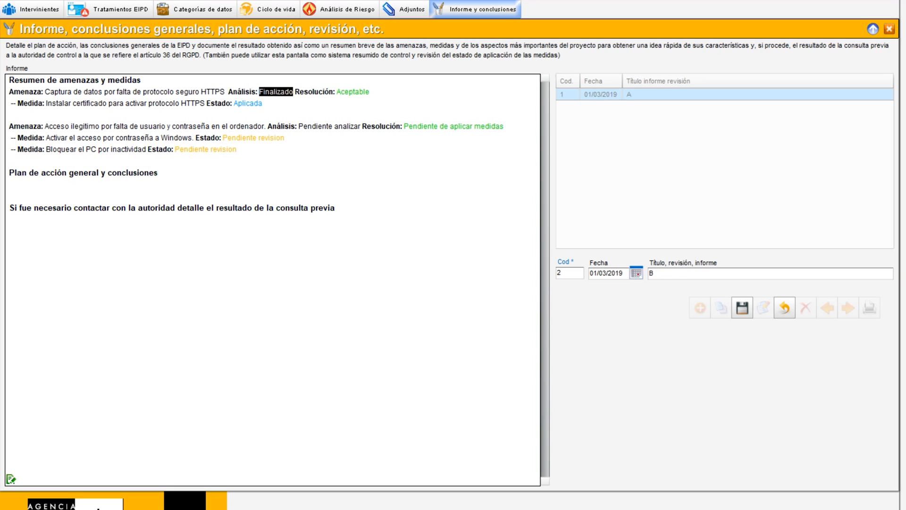
{"action": "left_click_drag", "start_coordinate": [238, 103], "coordinate": [263, 103]}
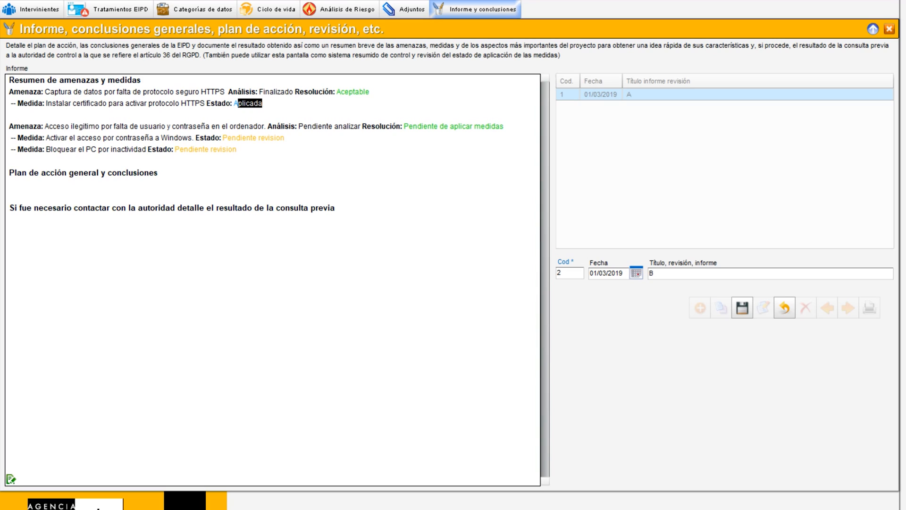
{"action": "left_click_drag", "start_coordinate": [336, 91], "coordinate": [369, 92]}
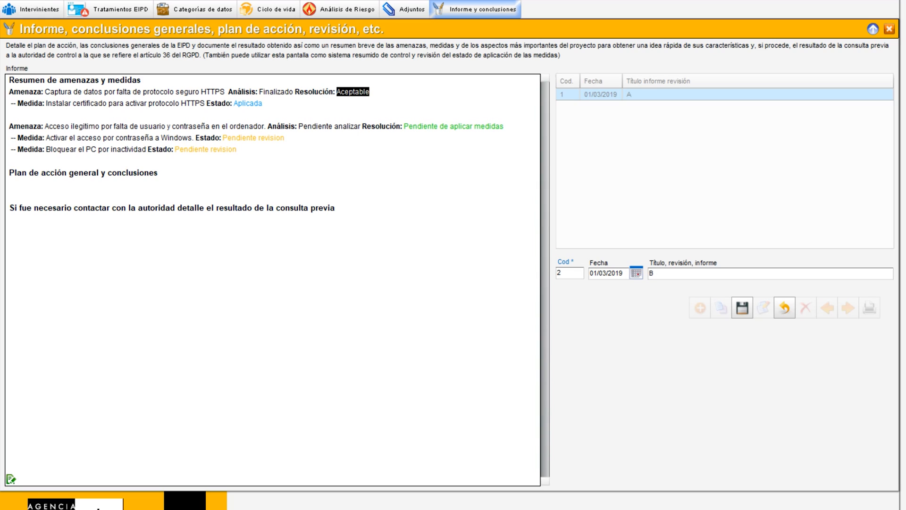
{"action": "left_click", "coordinate": [741, 309]}
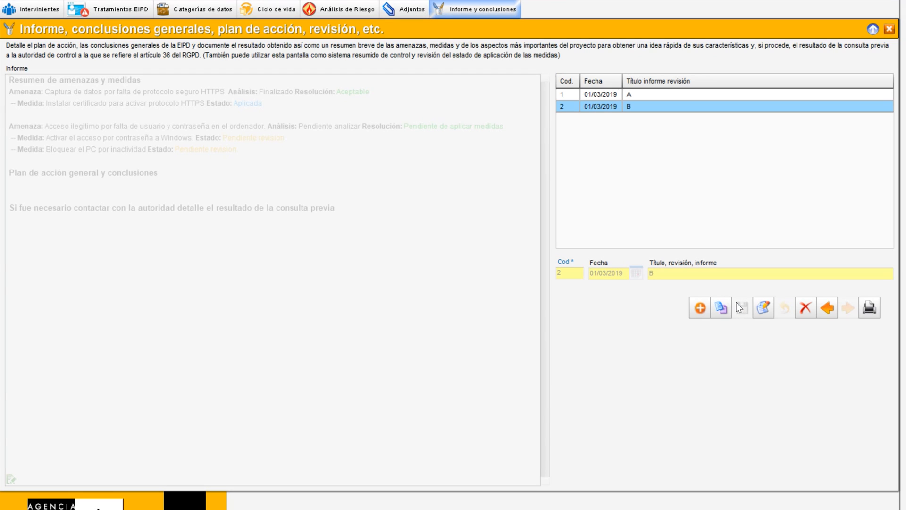
Compare revisions A and B by switching between them, then open revision B for editing and cancel
{"action": "left_click", "coordinate": [635, 95]}
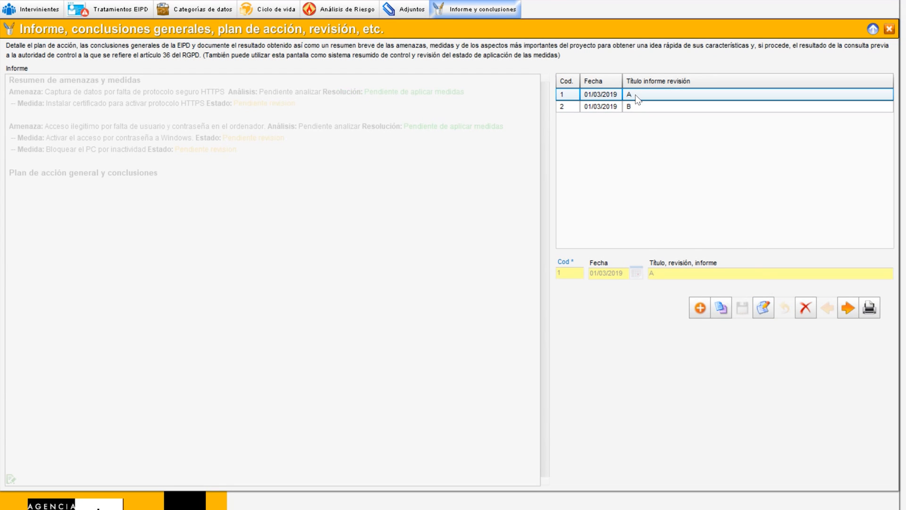
{"action": "left_click", "coordinate": [635, 107]}
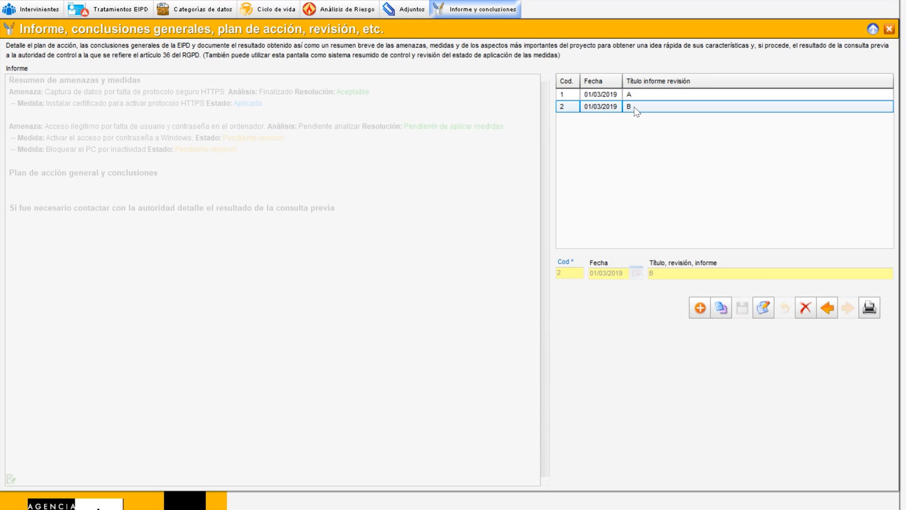
{"action": "left_click", "coordinate": [637, 96]}
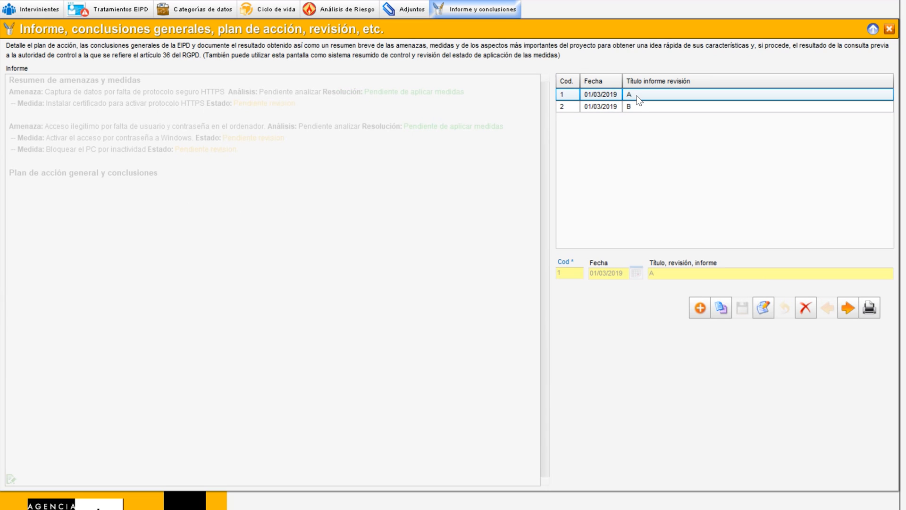
{"action": "left_click", "coordinate": [634, 106]}
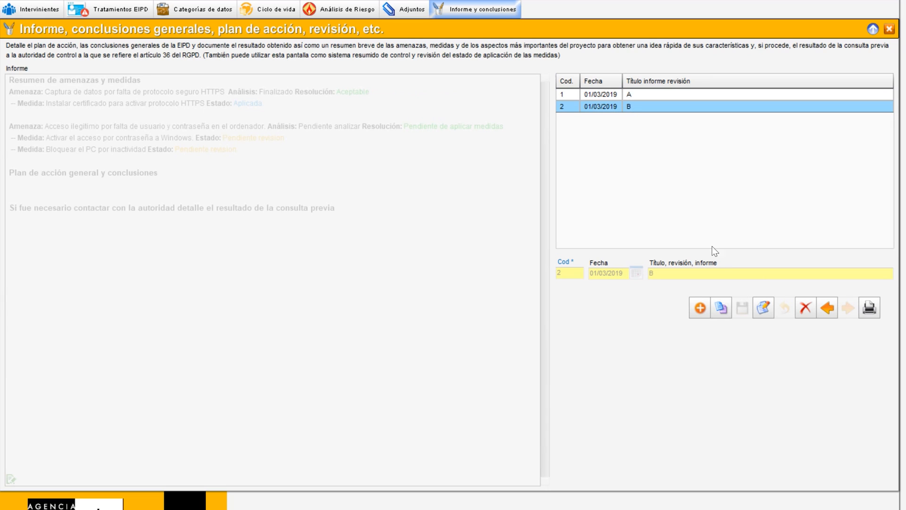
{"action": "left_click", "coordinate": [762, 308]}
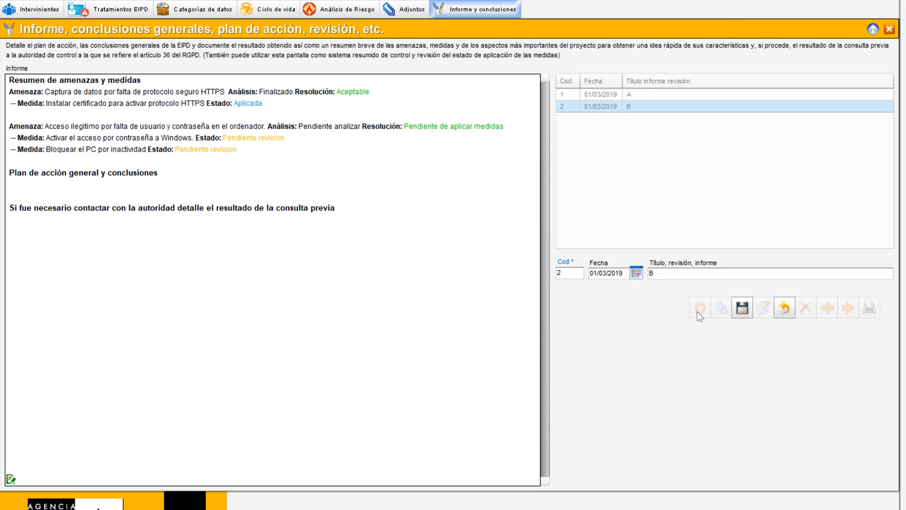
{"action": "left_click", "coordinate": [789, 308]}
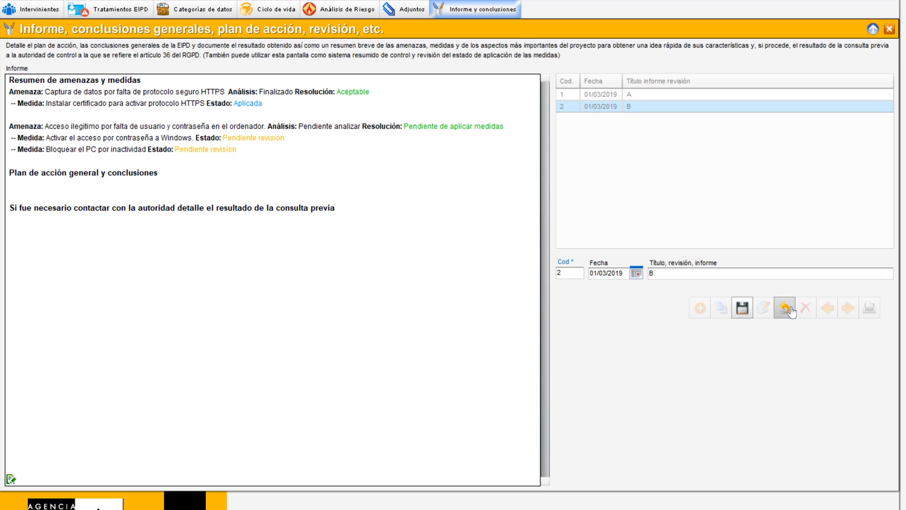